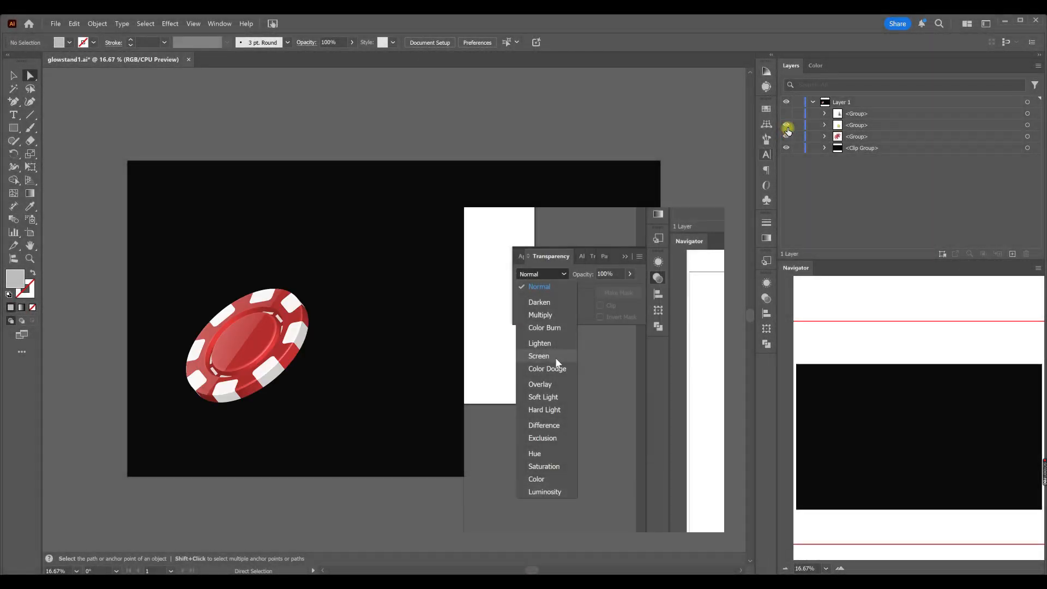
# Step: Make the hidden star and potion bottle groups visible on the artboard
pyautogui.click(786, 125)
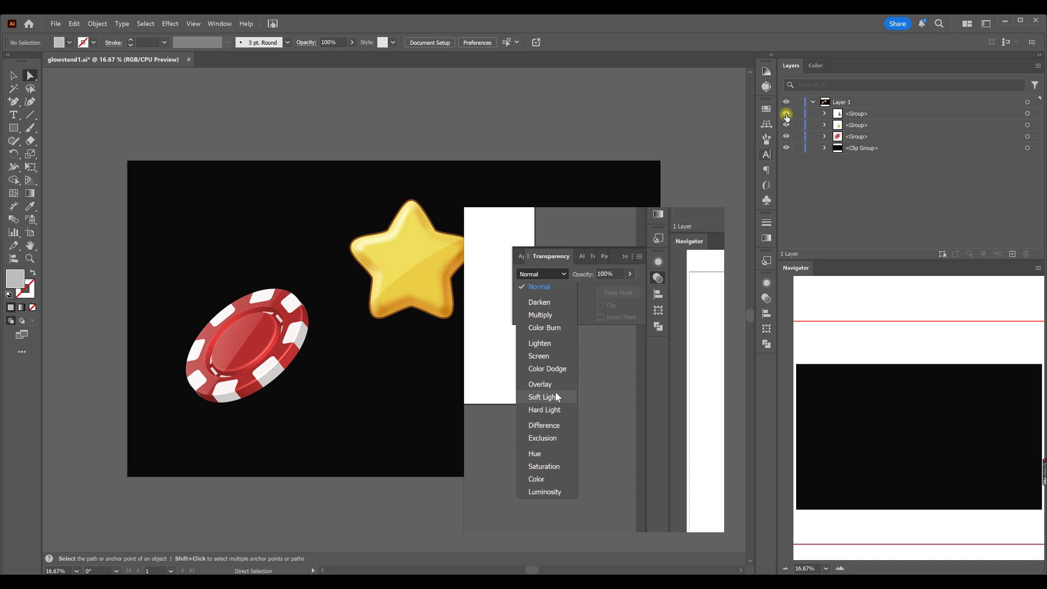
pyautogui.click(564, 271)
pyautogui.click(659, 278)
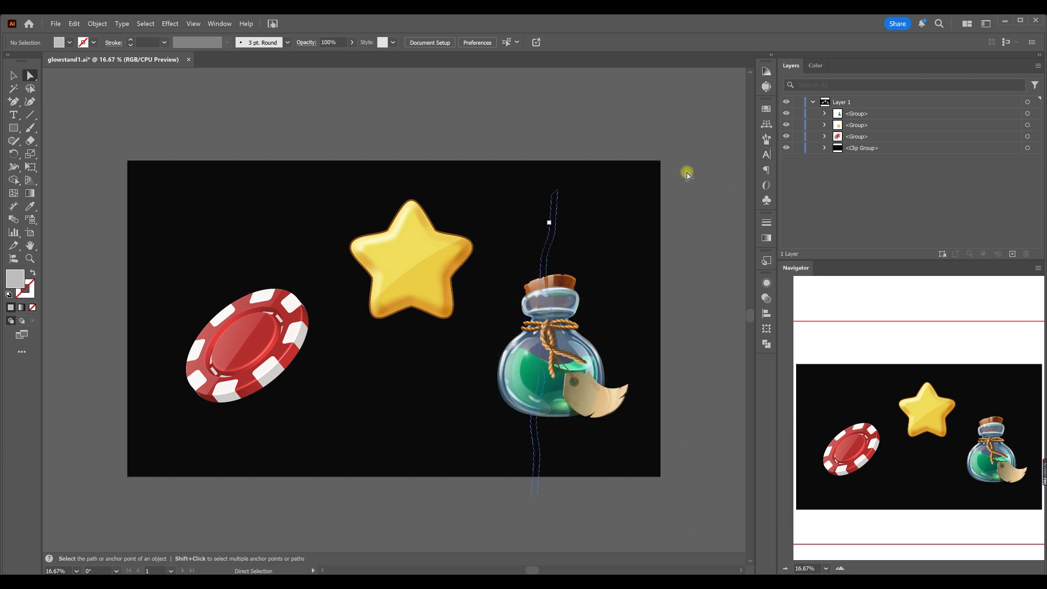
pyautogui.click(1035, 149)
pyautogui.doubleClick(19, 277)
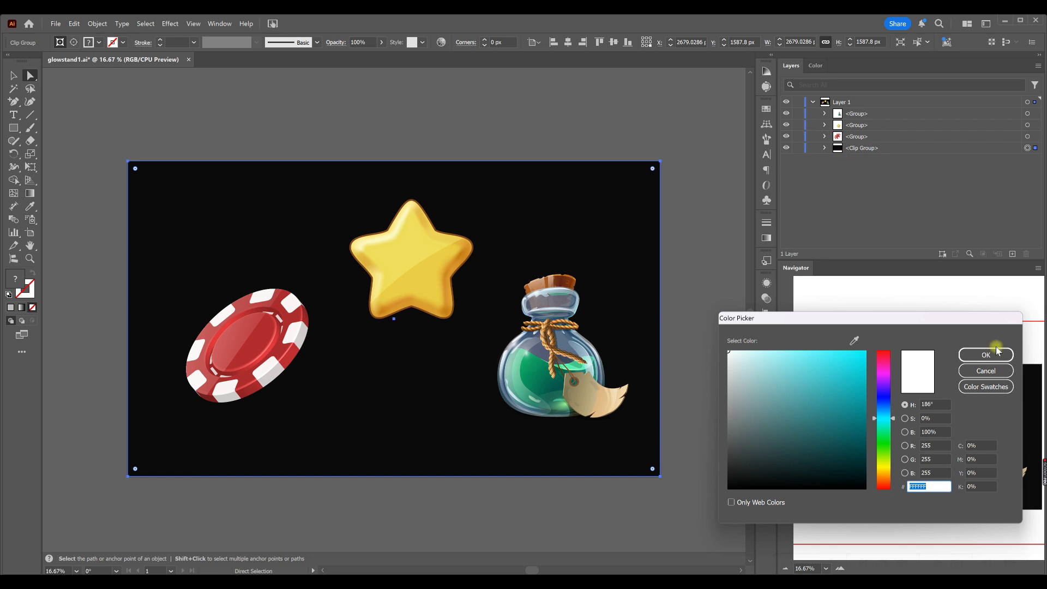
pyautogui.click(993, 369)
# Step: Set the background rectangle's fill inside the clip group to 0F1111, and lock the clip group and all artwork groups
pyautogui.click(825, 148)
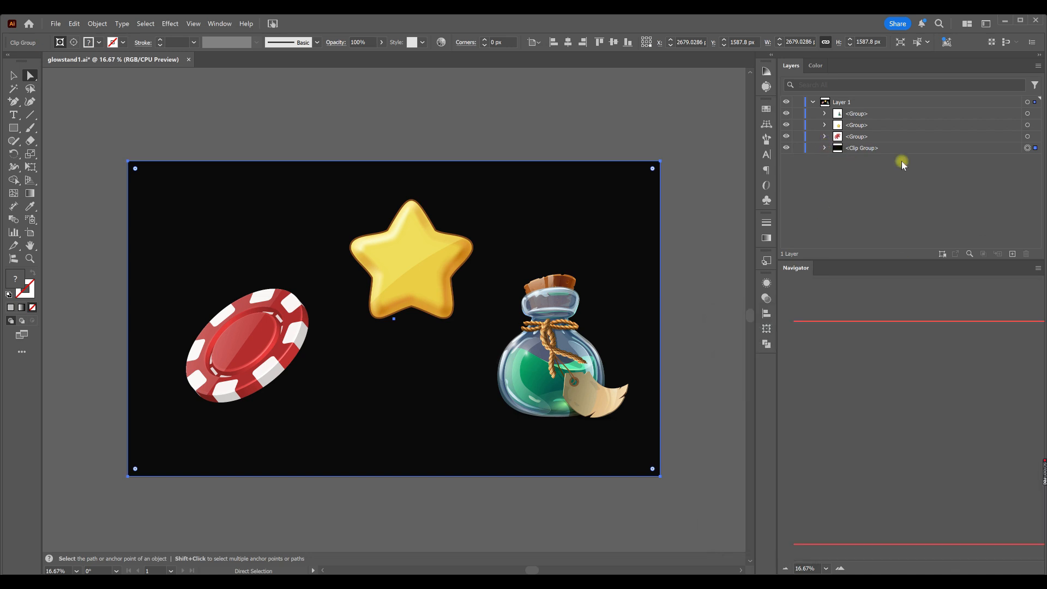
pyautogui.click(1036, 171)
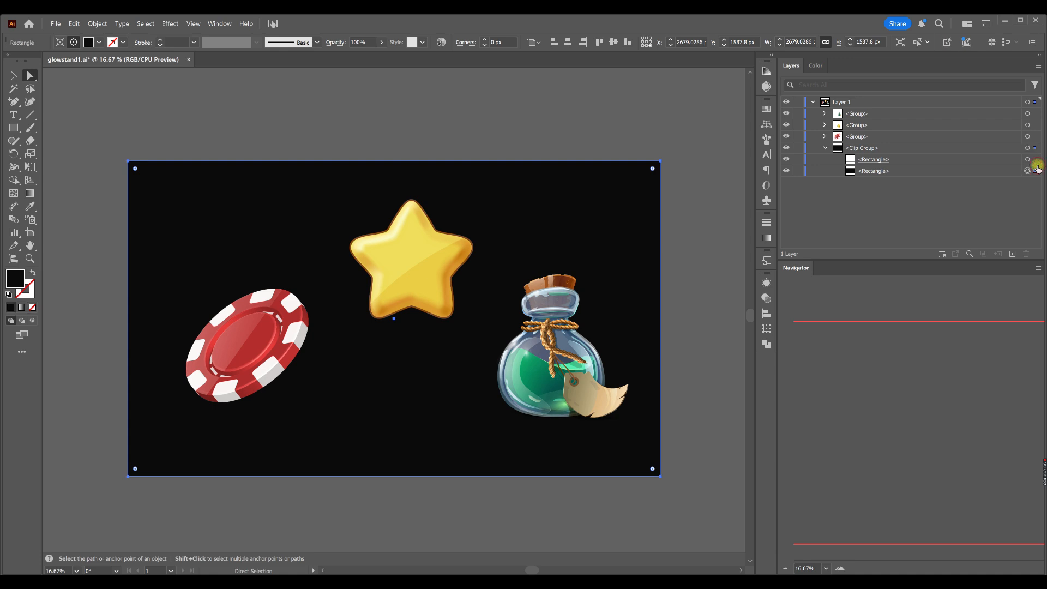
pyautogui.doubleClick(15, 281)
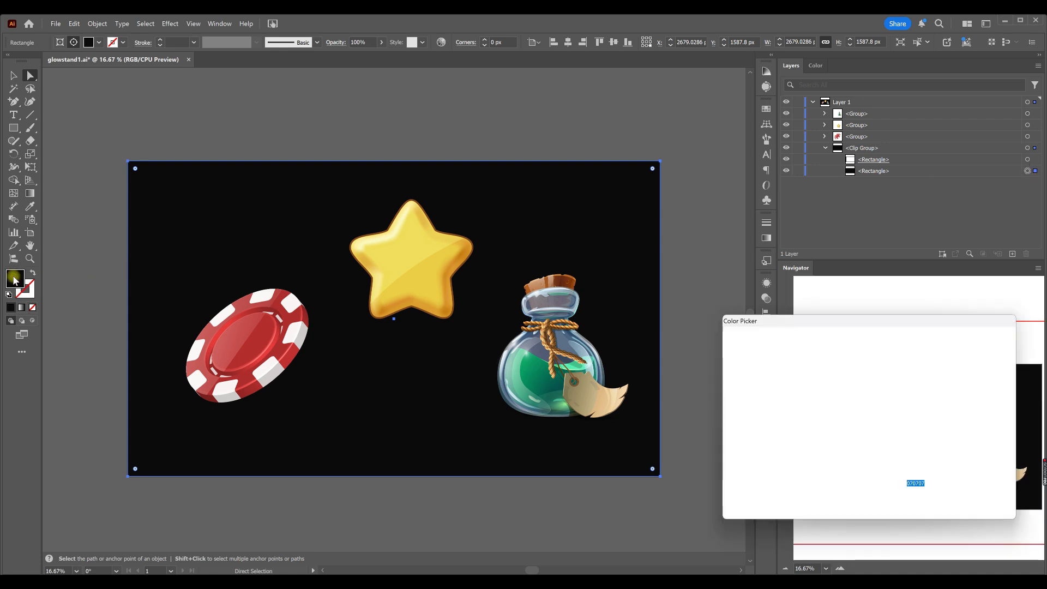
pyautogui.moveTo(757, 483); pyautogui.dragTo(747, 480)
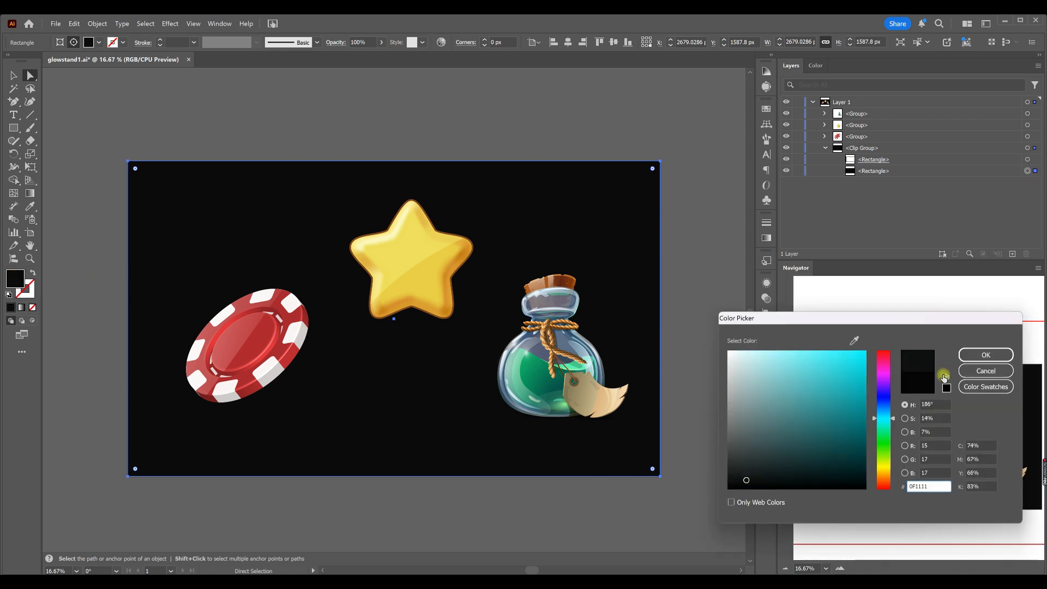
pyautogui.click(986, 355)
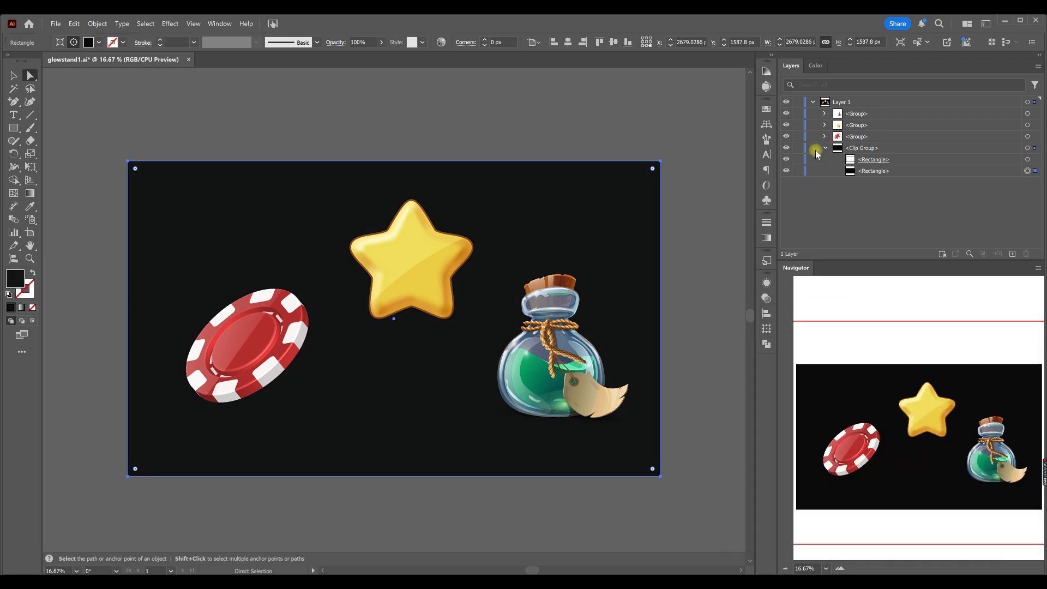
pyautogui.click(824, 148)
pyautogui.click(798, 148)
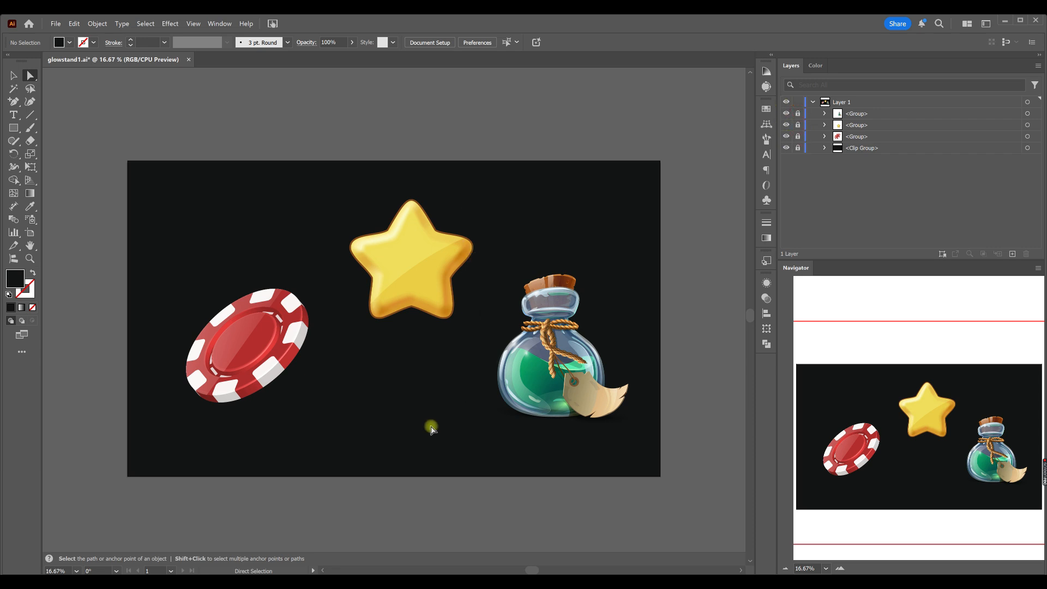
# Step: Draw an ellipse about 260 × 311 px over the red poker chip
pyautogui.click(13, 102)
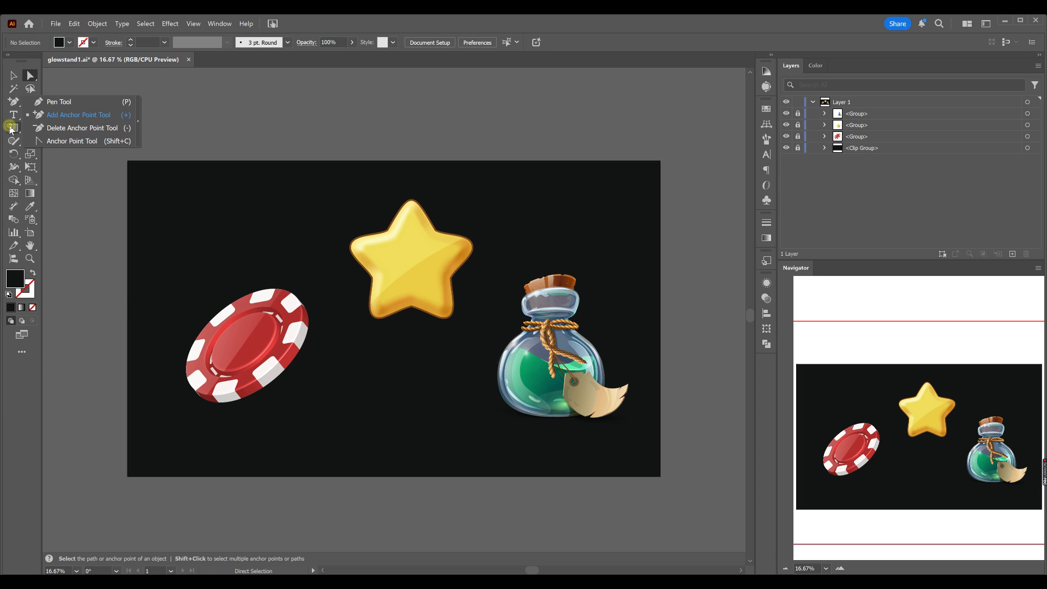
pyautogui.click(11, 129)
pyautogui.click(15, 131)
pyautogui.click(60, 155)
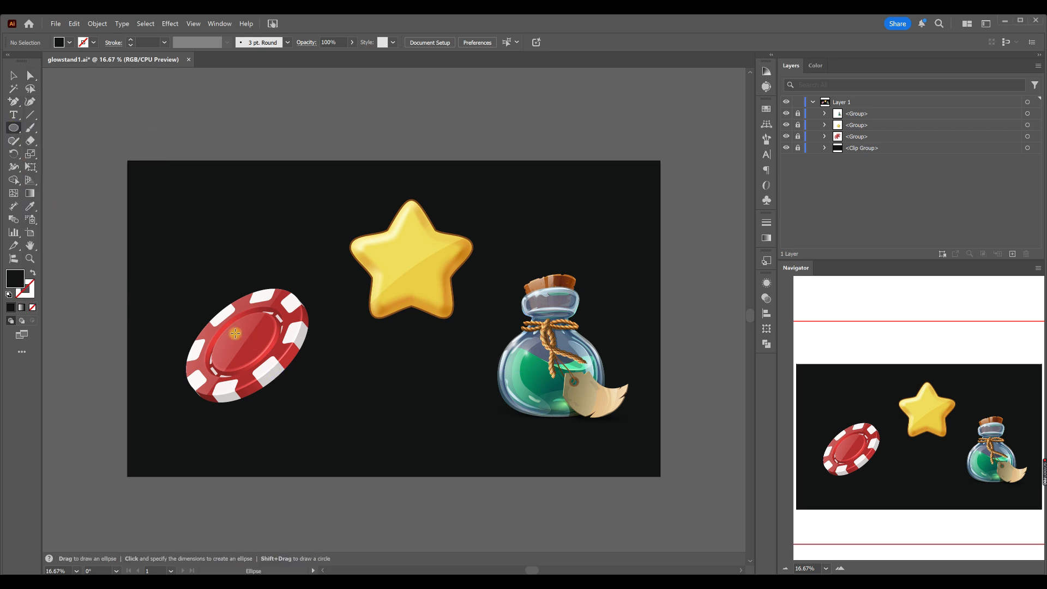
pyautogui.moveTo(232, 326); pyautogui.dragTo(284, 386)
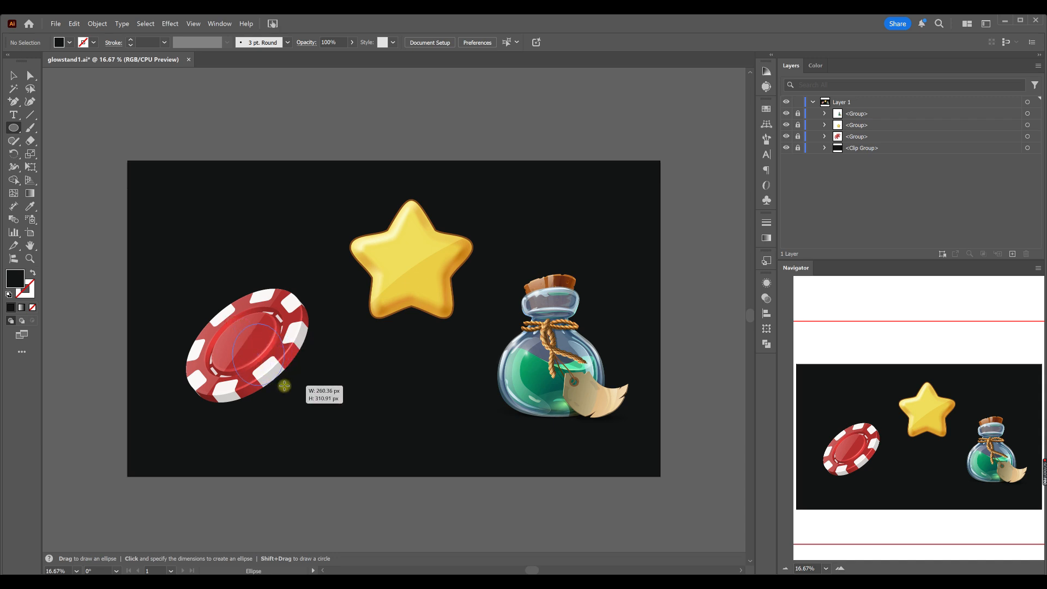
# Step: Rotate and scale the ellipse to match the tilted poker chip, about 410 × 692 px
pyautogui.click(13, 75)
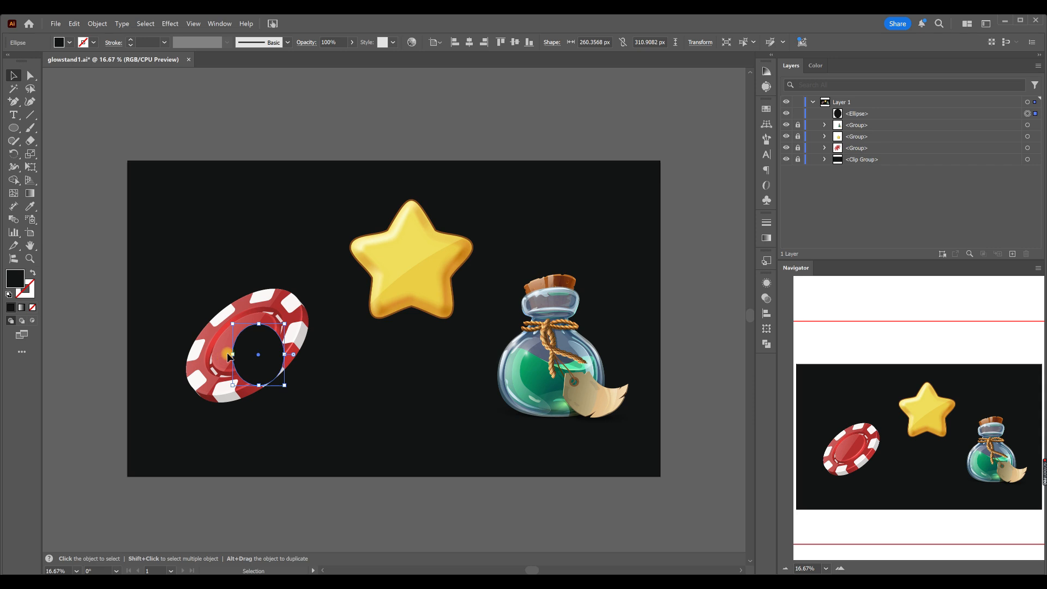
pyautogui.moveTo(225, 354); pyautogui.dragTo(304, 303)
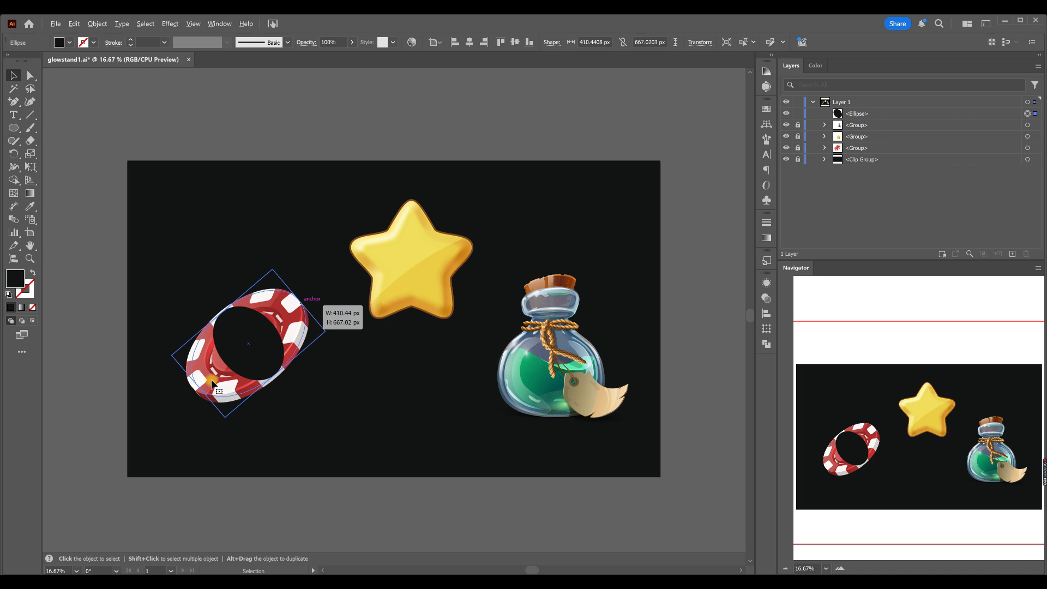
pyautogui.moveTo(195, 394); pyautogui.dragTo(229, 423)
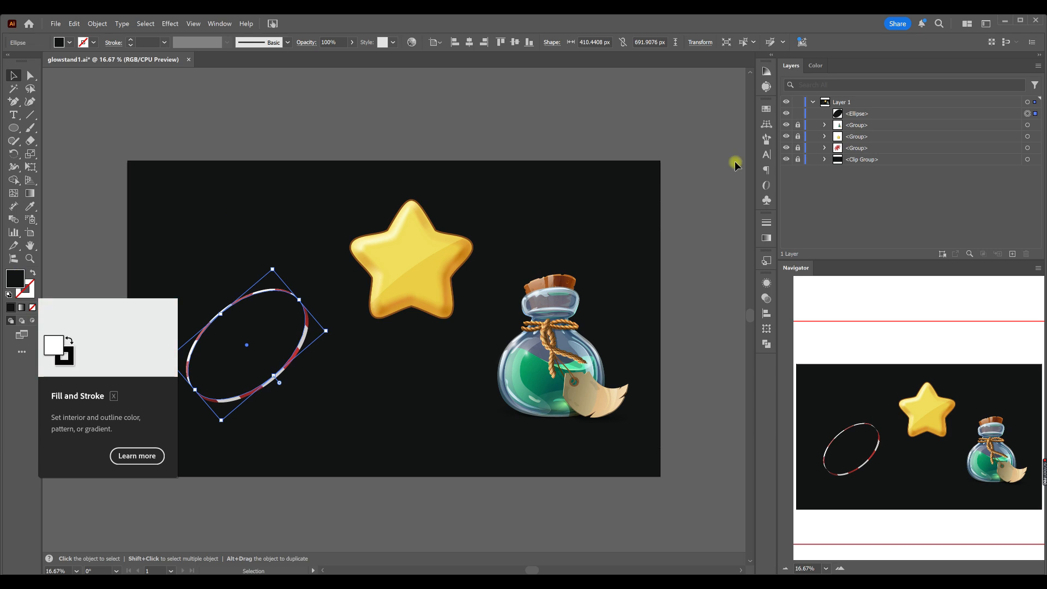
# Step: Paste a copy of the ellipse directly behind the original and scale it from its centre to about 516 × 813 px
pyautogui.click(858, 113)
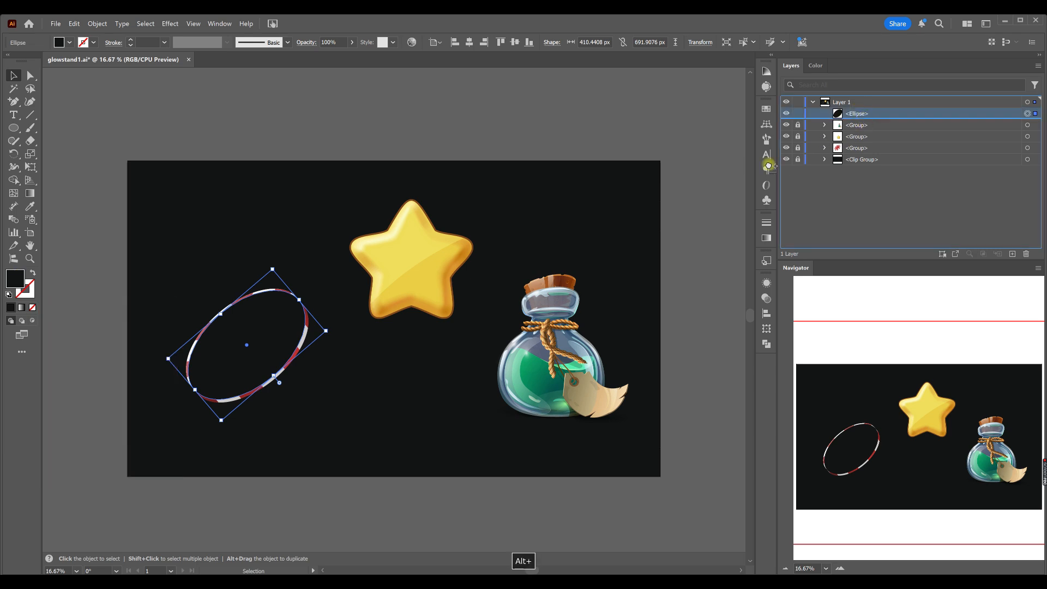
pyautogui.hotkey('ctrl', 'c')
pyautogui.hotkey('ctrl', 'b')
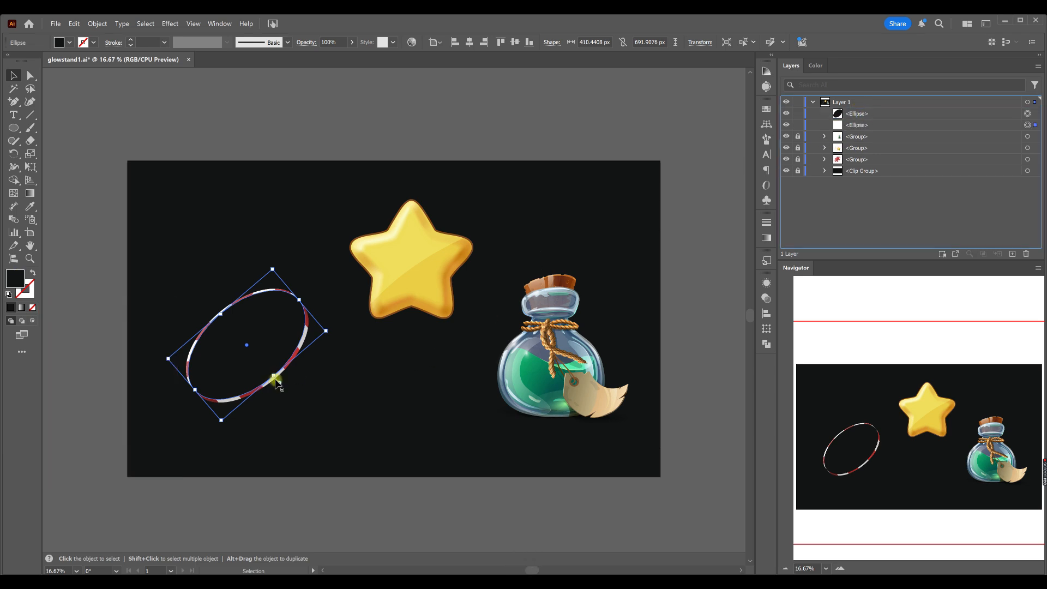
pyautogui.moveTo(278, 381); pyautogui.dragTo(281, 385)
pyautogui.moveTo(175, 399); pyautogui.dragTo(71, 303)
# Step: Fill the larger ellipse with the muted teal 3D6665
pyautogui.doubleClick(12, 278)
pyautogui.click(774, 432)
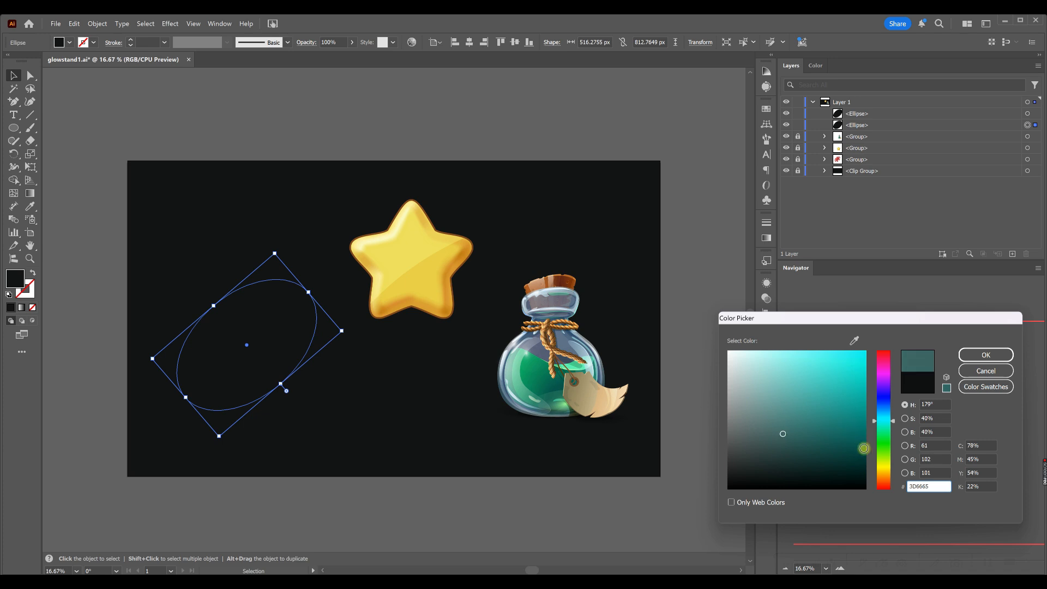
pyautogui.click(1002, 358)
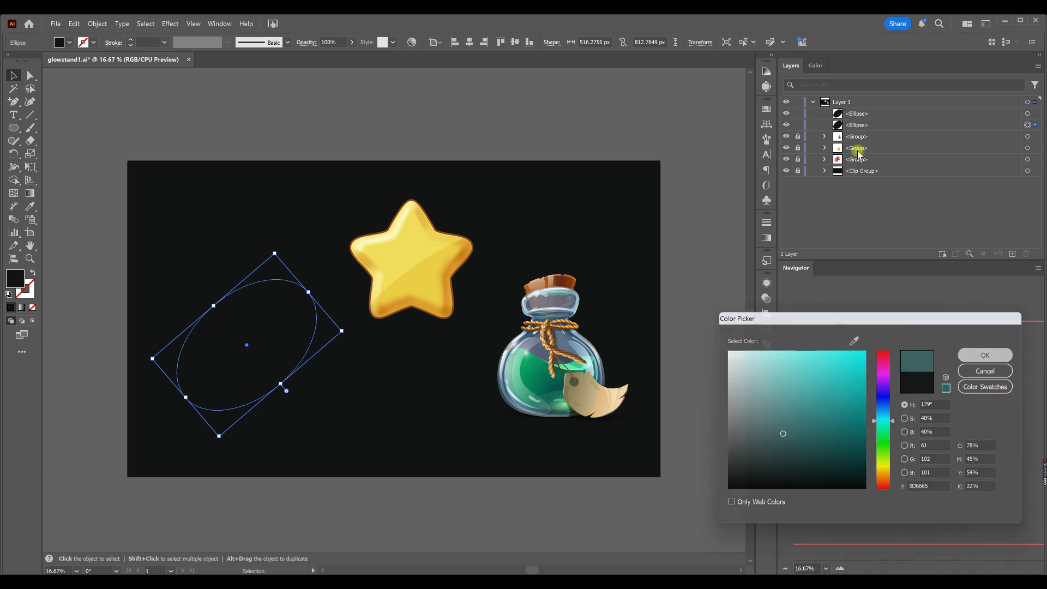
# Step: Add a copy about 639 × 1006 px behind the teal ellipse and give it the innermost ellipse's dark fill with the Eyedropper
pyautogui.click(853, 129)
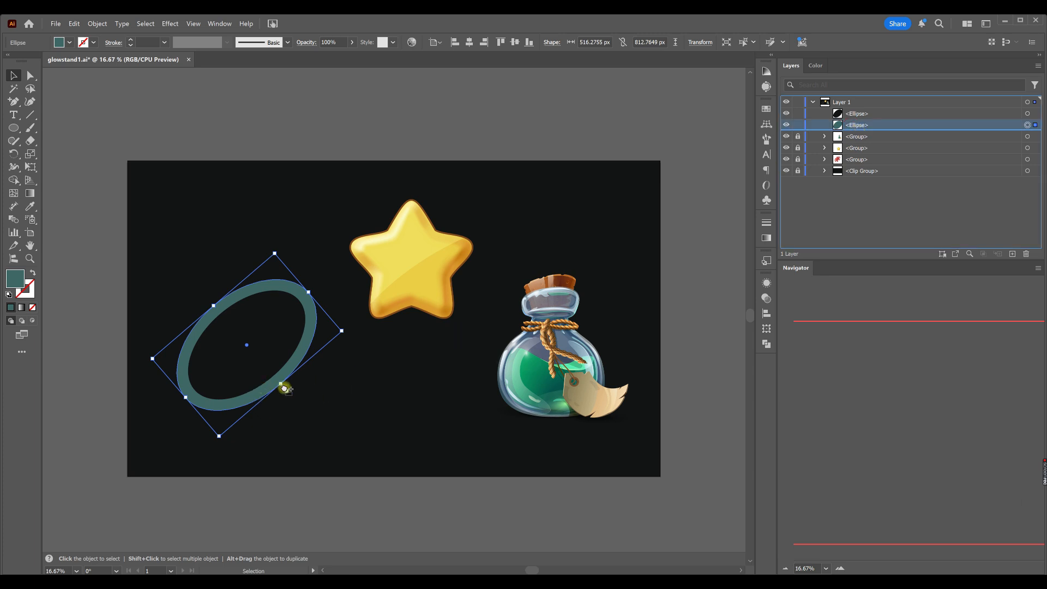
pyautogui.hotkey('ctrl', 'b')
pyautogui.moveTo(281, 385); pyautogui.dragTo(287, 394)
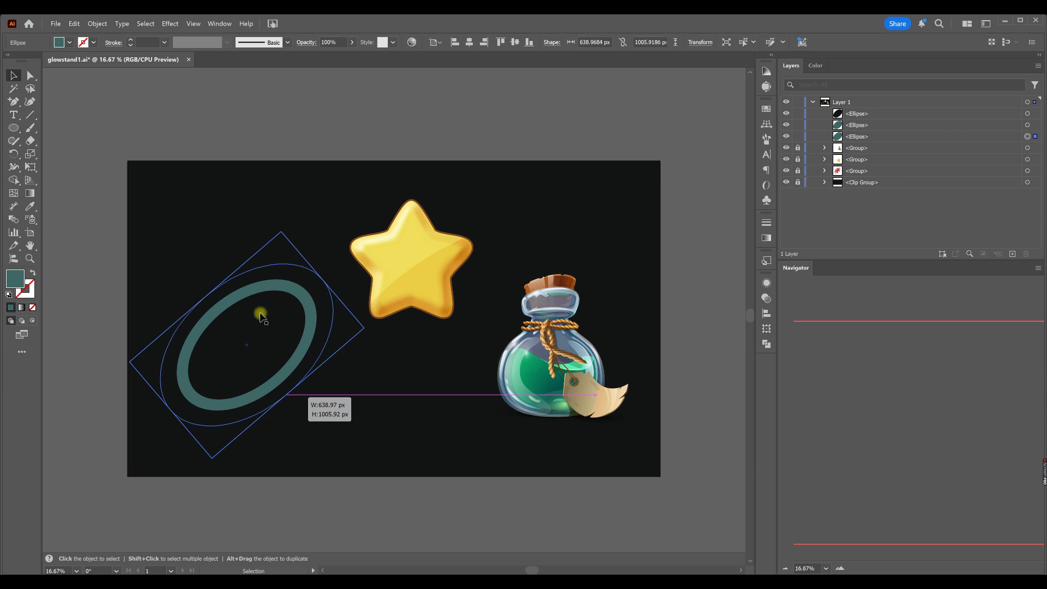
pyautogui.press('i')
pyautogui.click(257, 324)
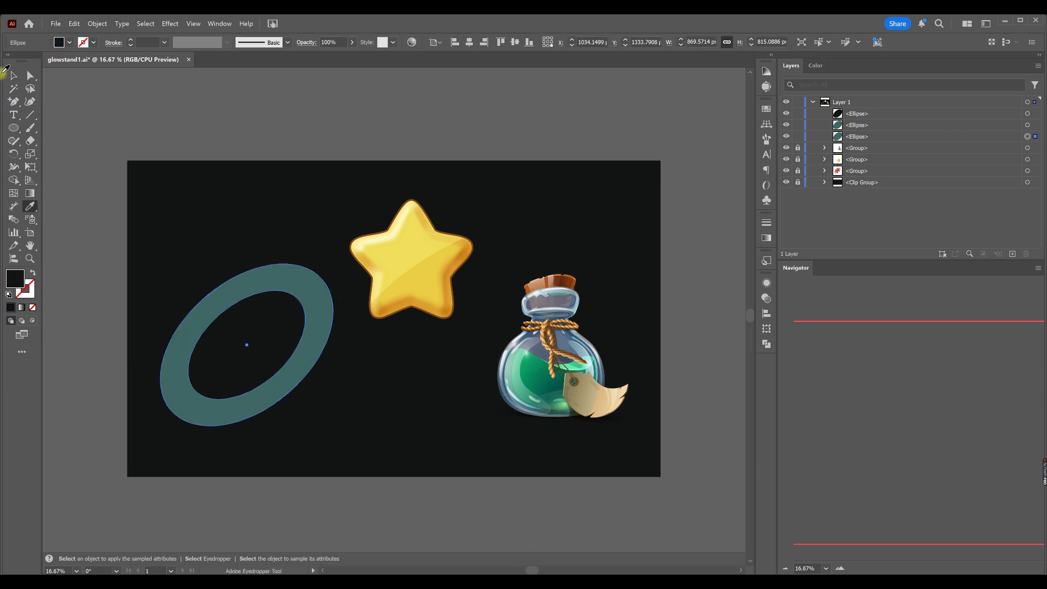
# Step: Select the three concentric ellipses and combine them into a blend
pyautogui.click(14, 75)
pyautogui.moveTo(169, 269); pyautogui.dragTo(276, 396)
pyautogui.hotkey('ctrl', 'alt', 'b')
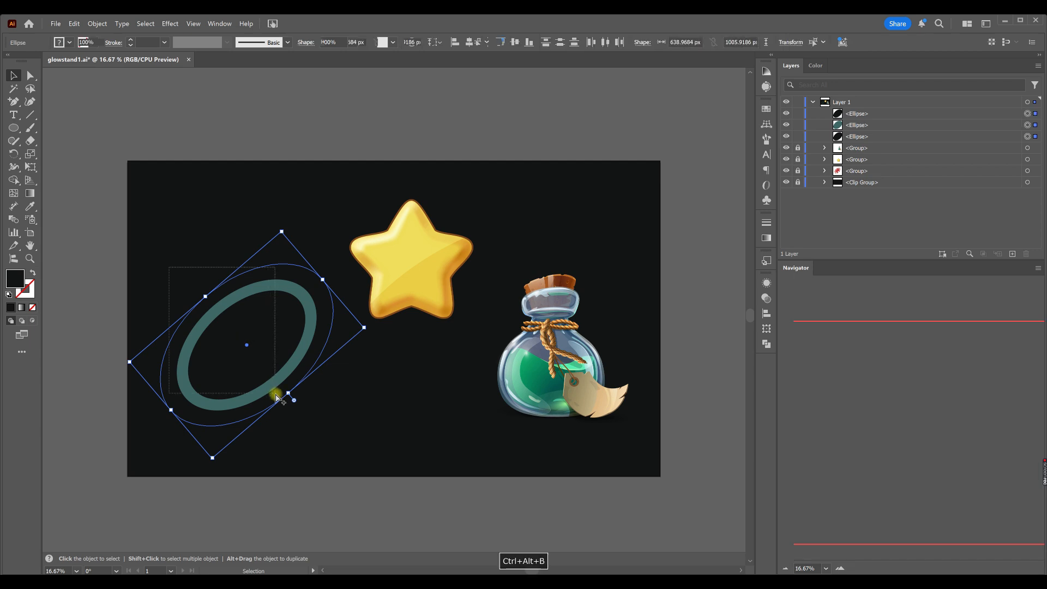
# Step: Set the ellipse blend's blending mode to Screen
pyautogui.click(767, 298)
pyautogui.click(658, 295)
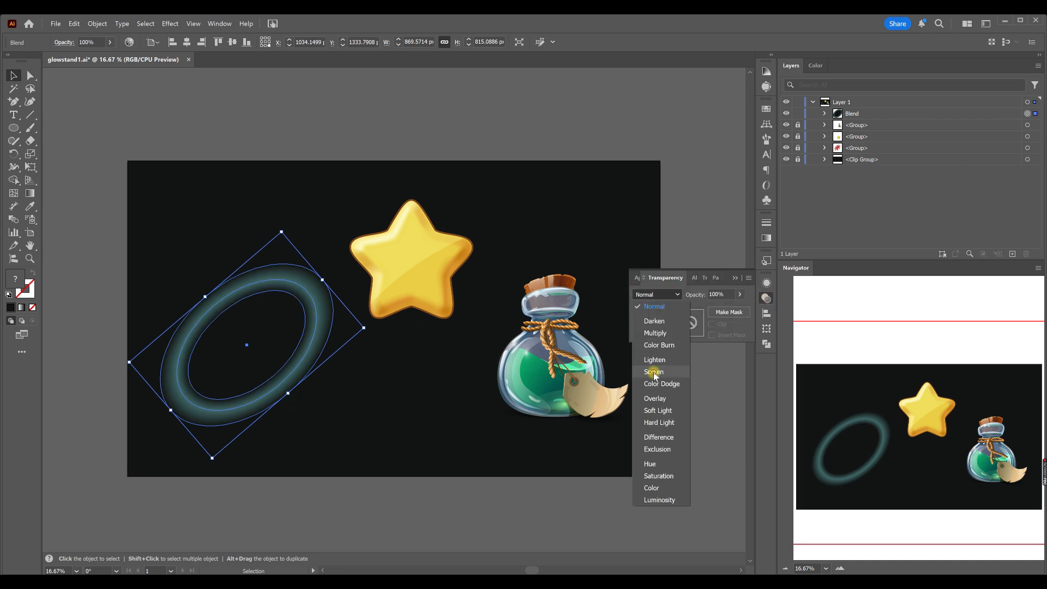
pyautogui.click(654, 373)
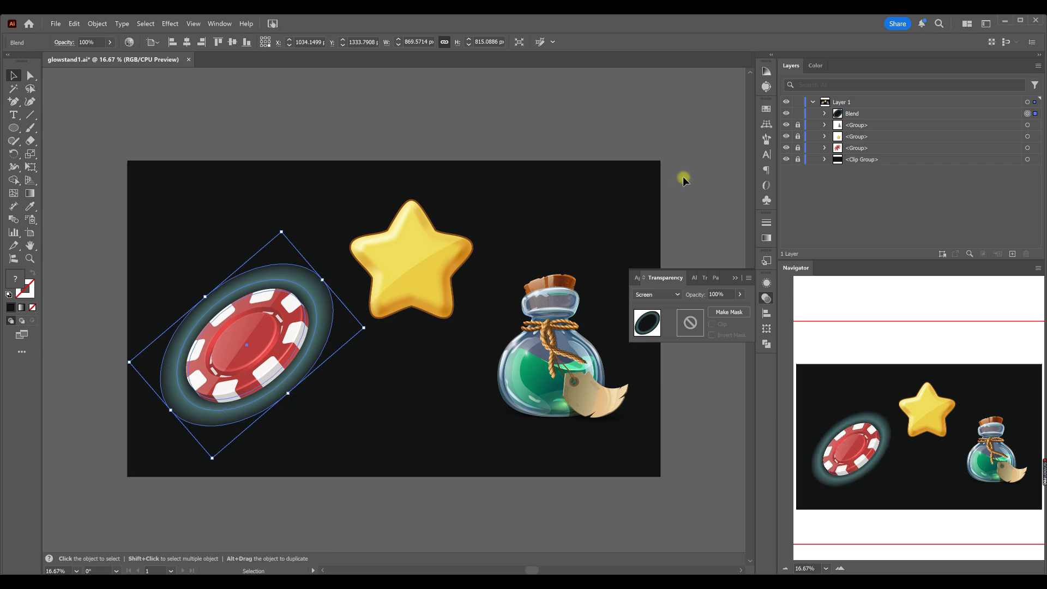
# Step: Shrink the innermost dark ellipse inside the blend to about 338 × 570 px
pyautogui.click(824, 114)
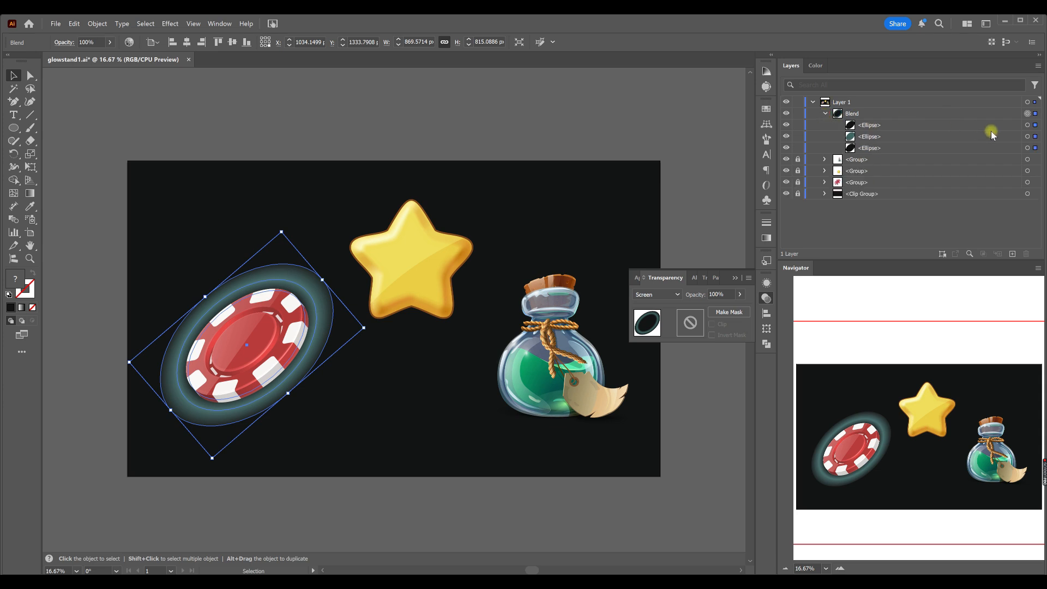
pyautogui.click(1030, 125)
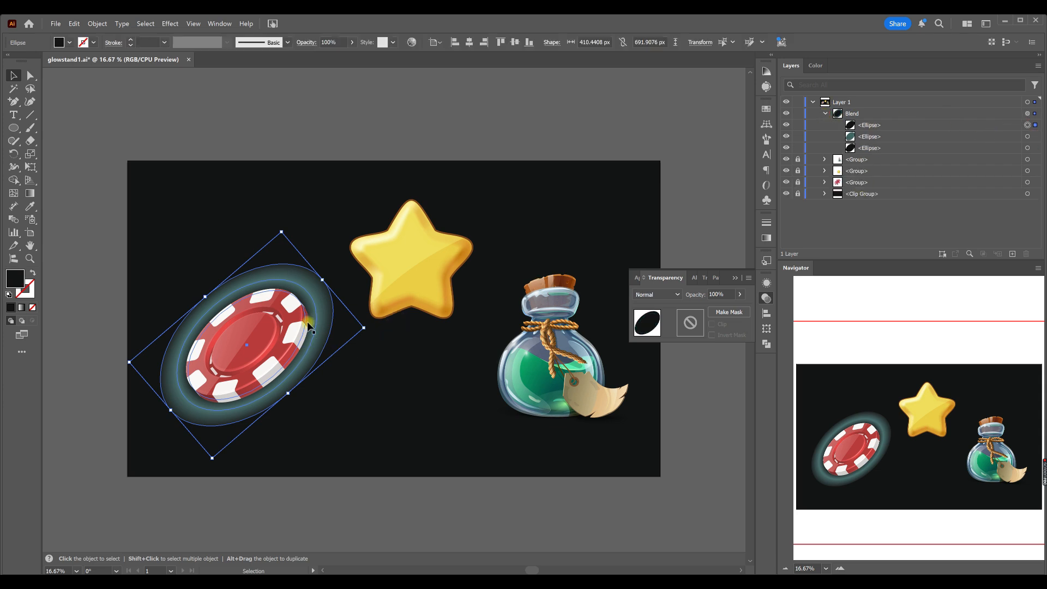
pyautogui.moveTo(300, 297); pyautogui.dragTo(296, 315)
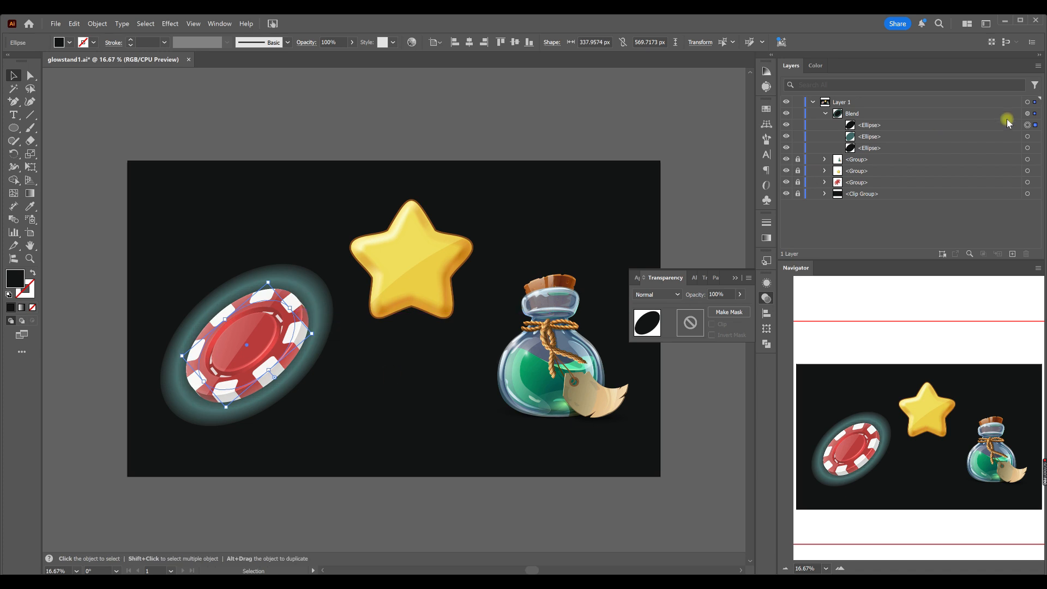
# Step: Duplicate the teal ellipse inside the blend and shrink the upper copy to about 427 × 672 px
pyautogui.click(879, 138)
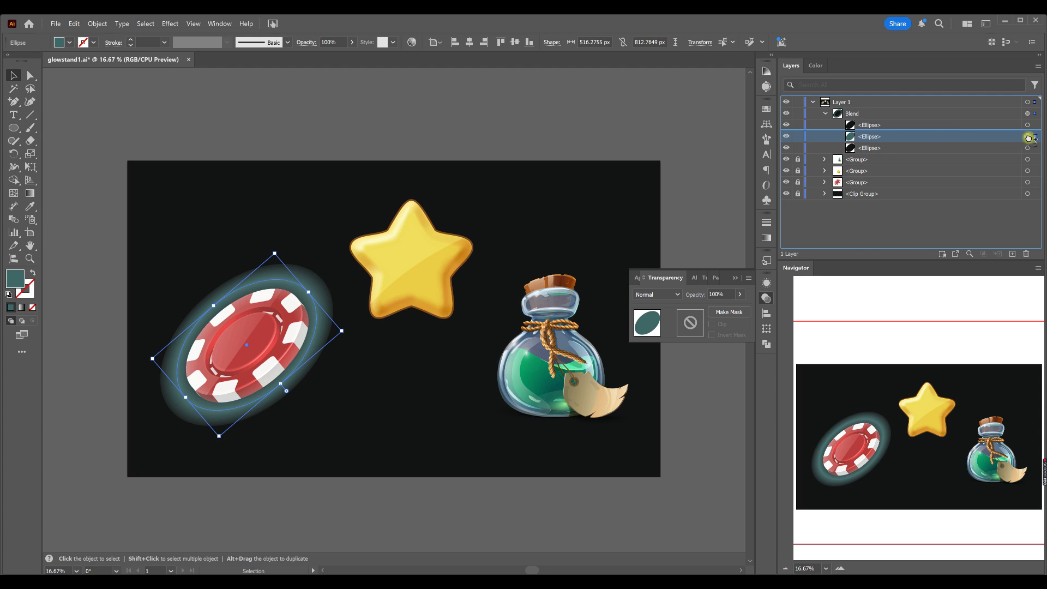
pyautogui.moveTo(1028, 139); pyautogui.dragTo(1030, 137)
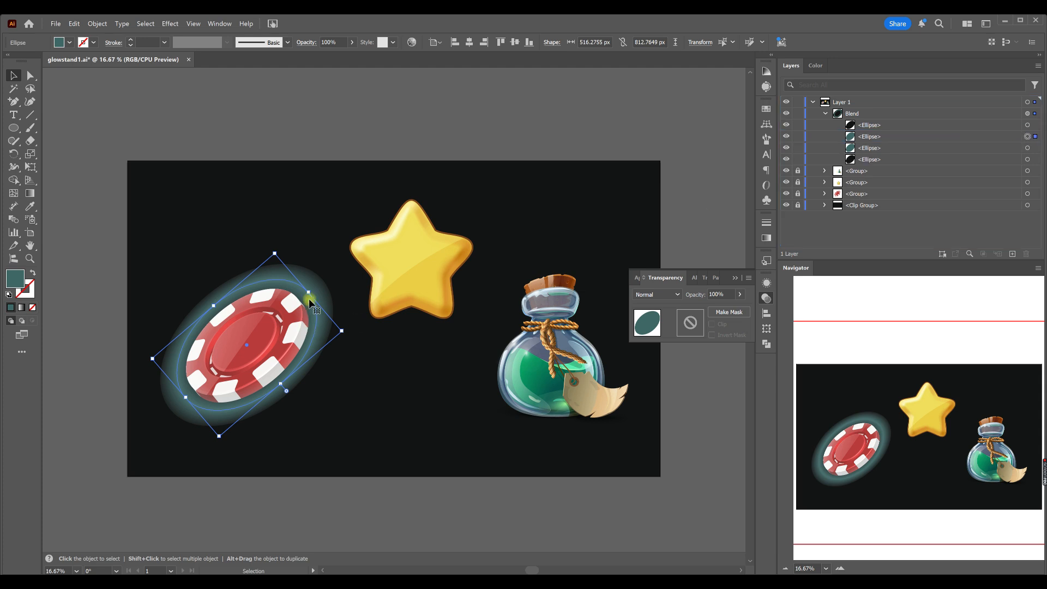
pyautogui.moveTo(310, 294); pyautogui.dragTo(333, 298)
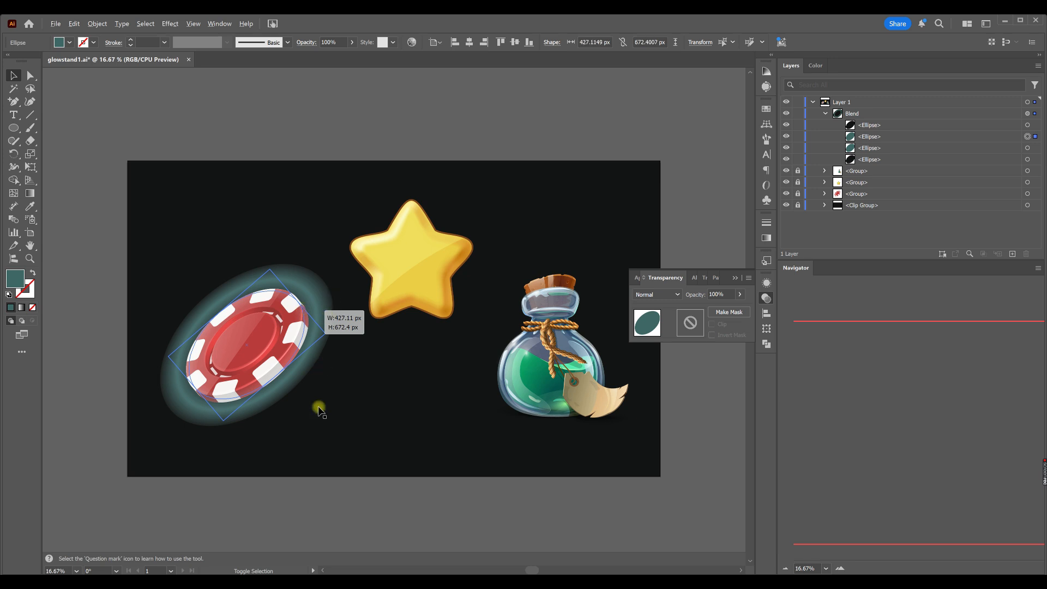
# Step: Resize the outermost dark ellipse inside the blend to about 594 × 1006 px
pyautogui.click(1035, 148)
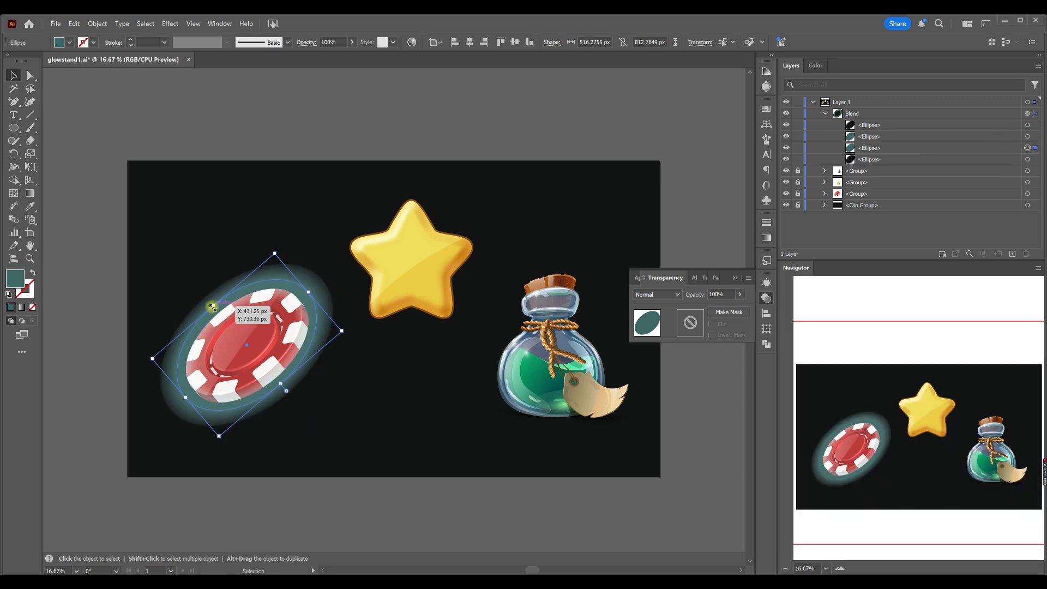
pyautogui.click(1035, 159)
pyautogui.moveTo(214, 300); pyautogui.dragTo(218, 299)
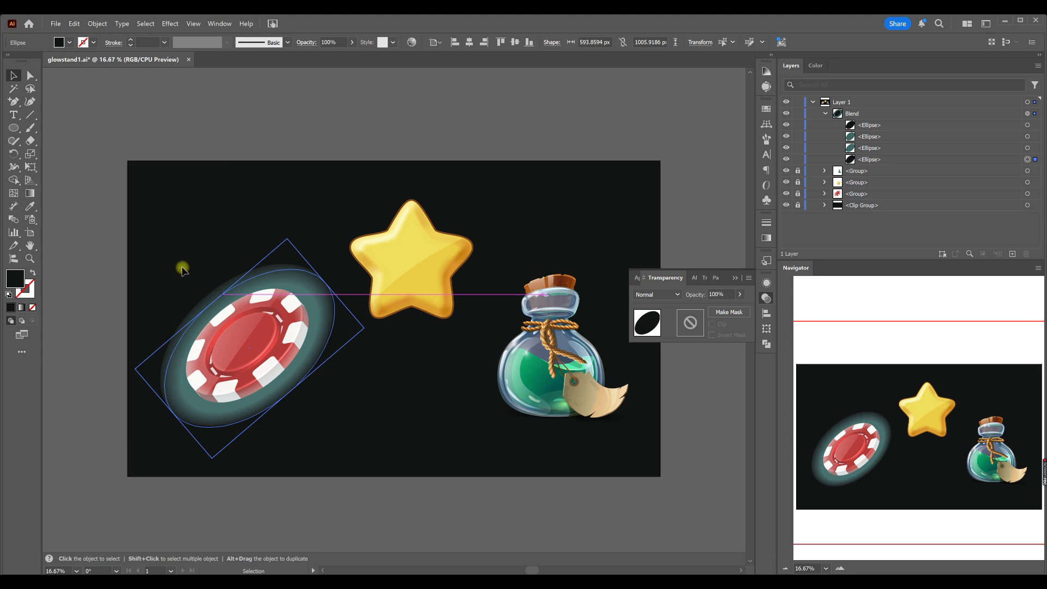
pyautogui.click(182, 266)
# Step: Fine-tune the size and position of the teal ellipses inside the blend around the poker chip
pyautogui.click(1035, 148)
pyautogui.moveTo(282, 383); pyautogui.dragTo(292, 363)
pyautogui.moveTo(303, 297); pyautogui.dragTo(306, 311)
pyautogui.moveTo(328, 369); pyautogui.dragTo(357, 370)
# Step: Set the opacity of the outermost dark ellipse inside the poker chip's blend to 0%
pyautogui.click(1035, 159)
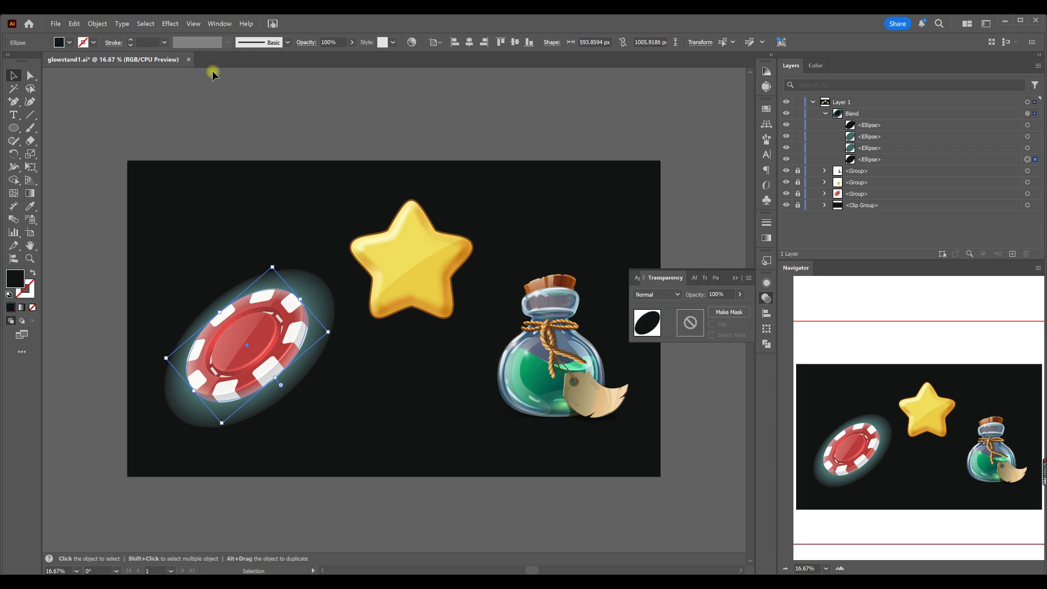
pyautogui.click(30, 206)
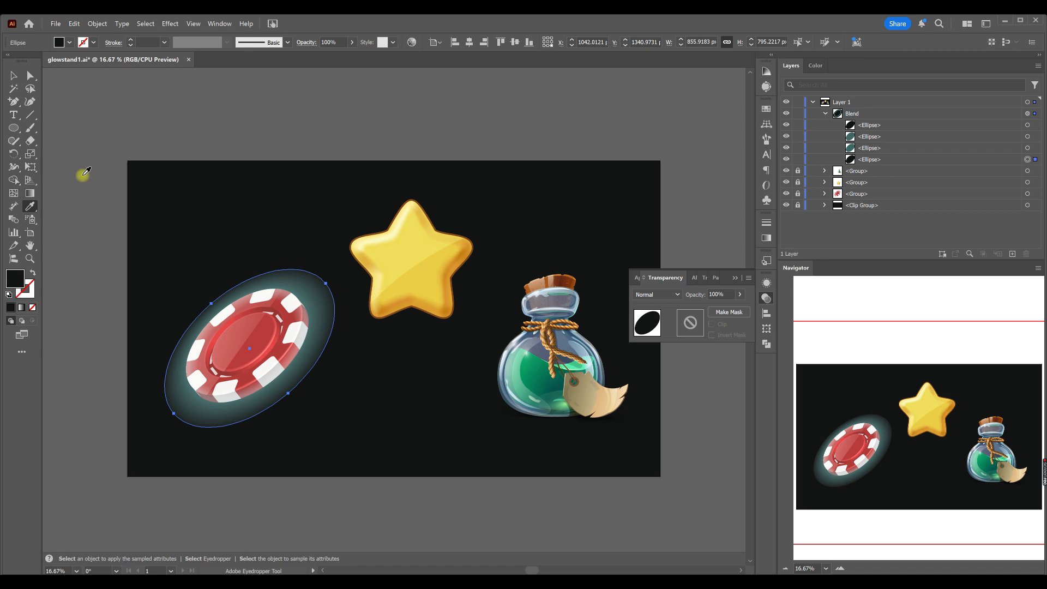
pyautogui.click(13, 76)
pyautogui.click(353, 43)
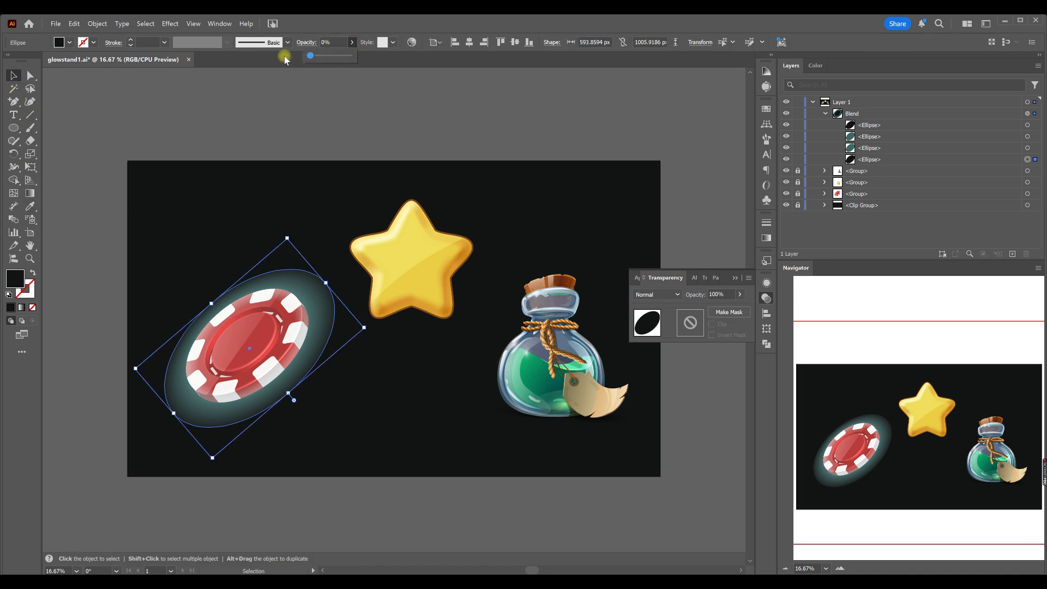
pyautogui.moveTo(284, 56); pyautogui.dragTo(283, 58)
pyautogui.click(272, 162)
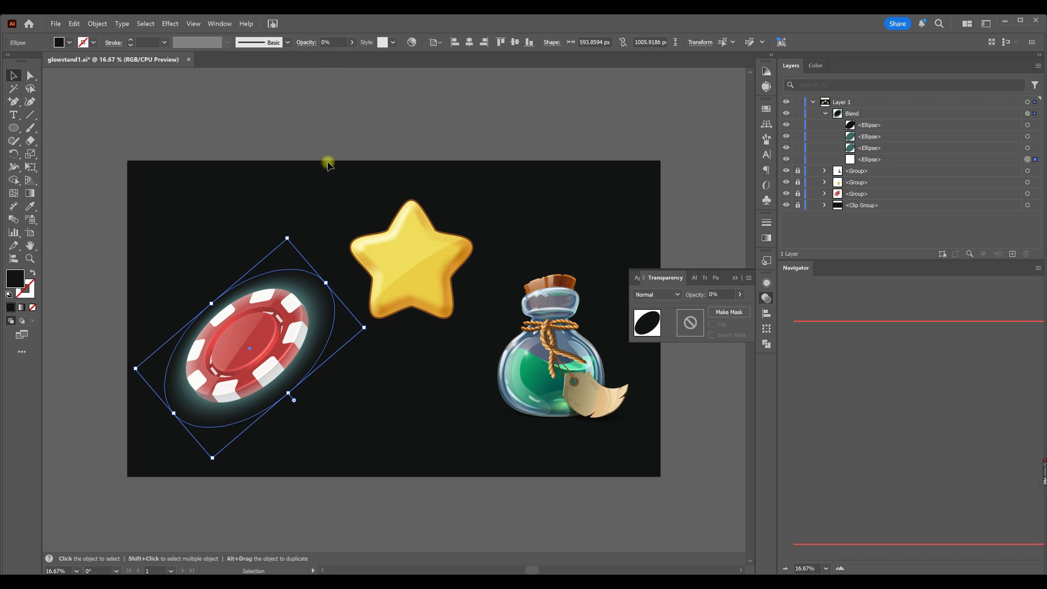
pyautogui.click(328, 166)
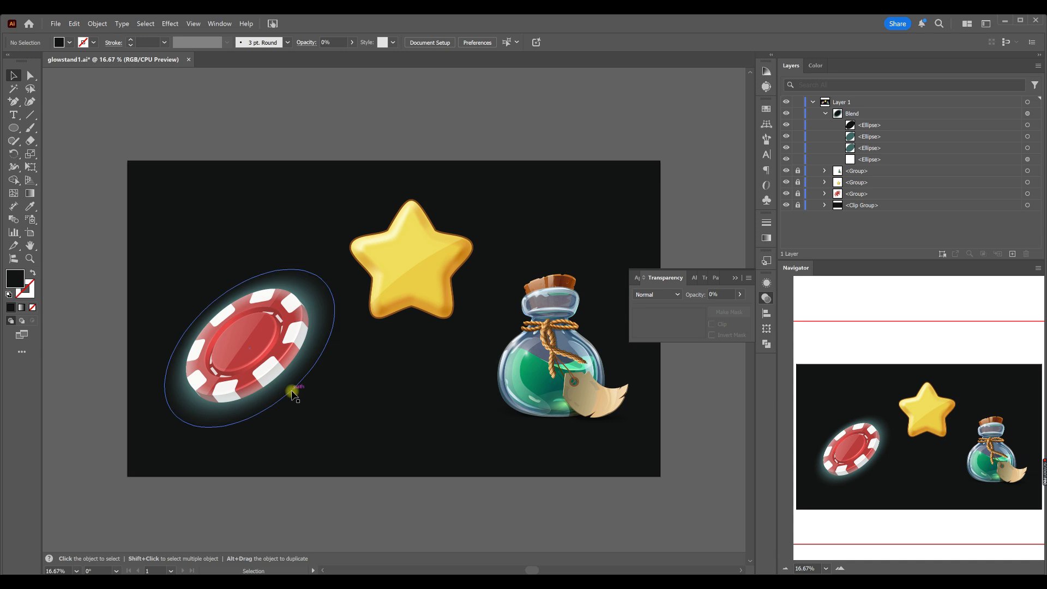
# Step: Duplicate the poker chip's glow blend and set the upper copy's blending mode to Color Dodge
pyautogui.click(825, 114)
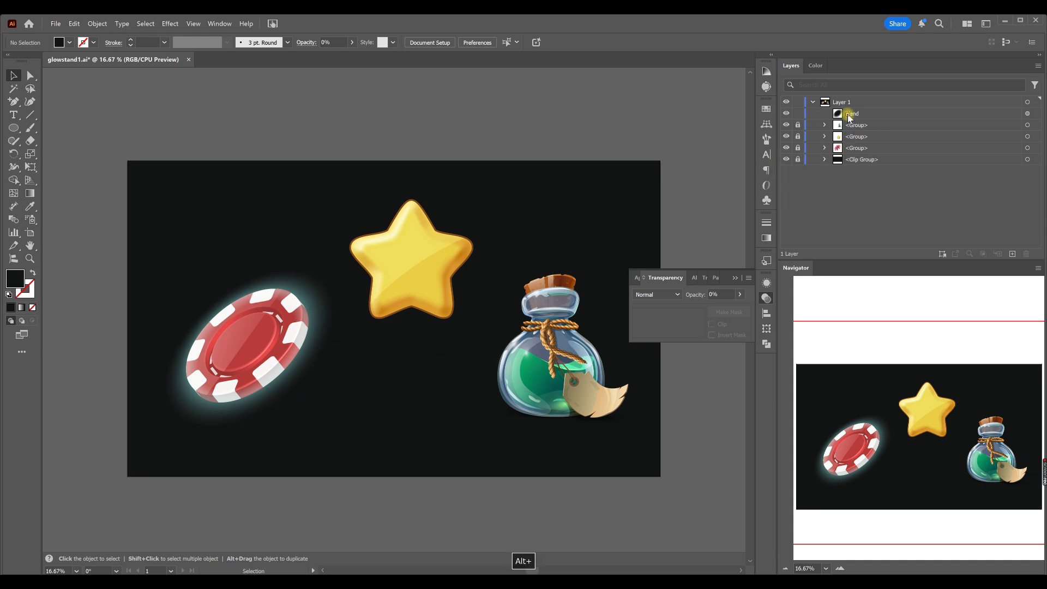
pyautogui.click(848, 114)
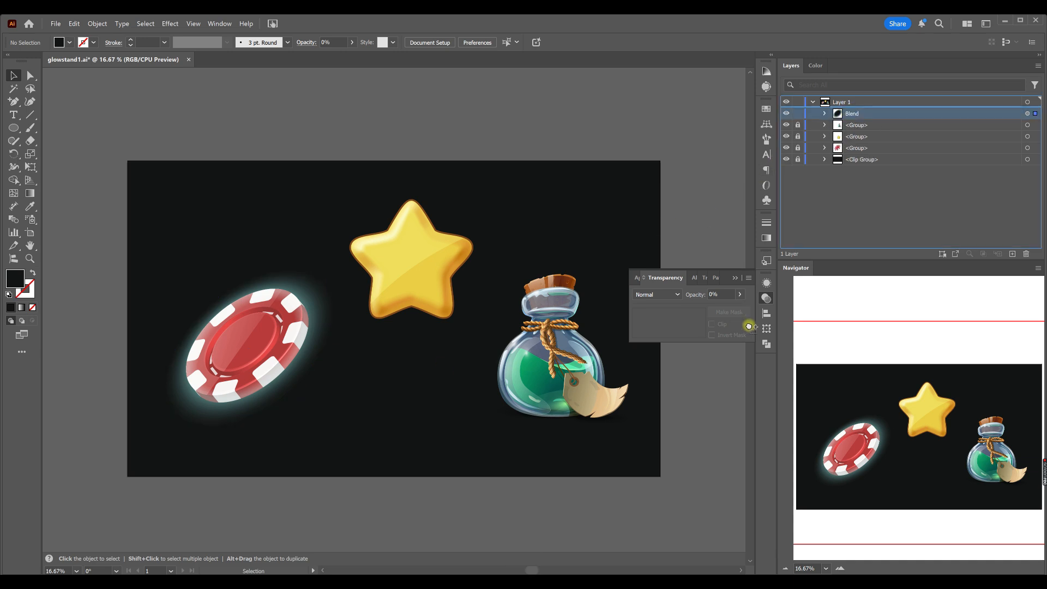
pyautogui.click(679, 295)
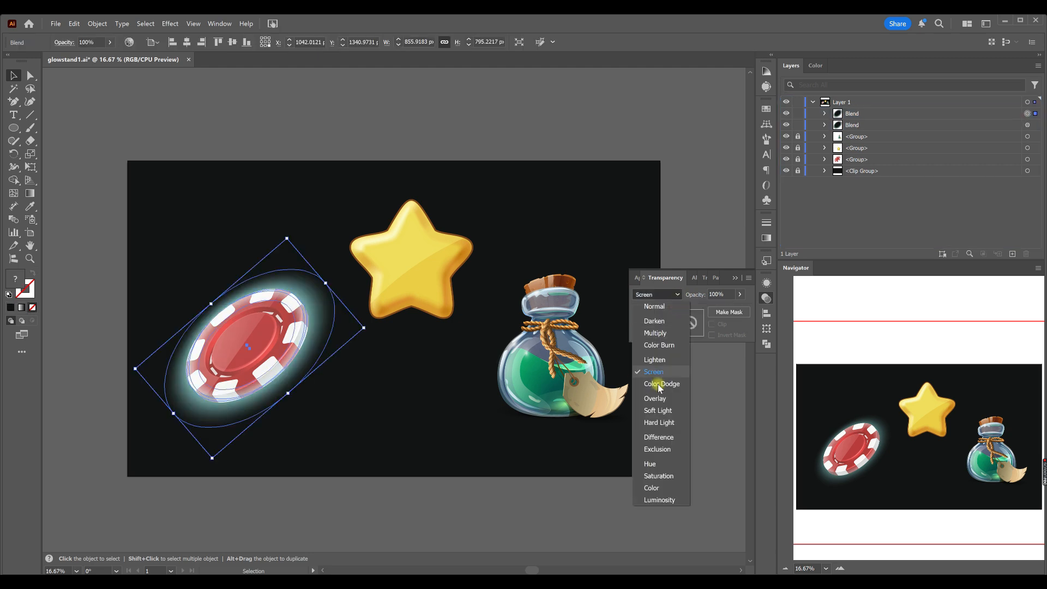
pyautogui.click(658, 384)
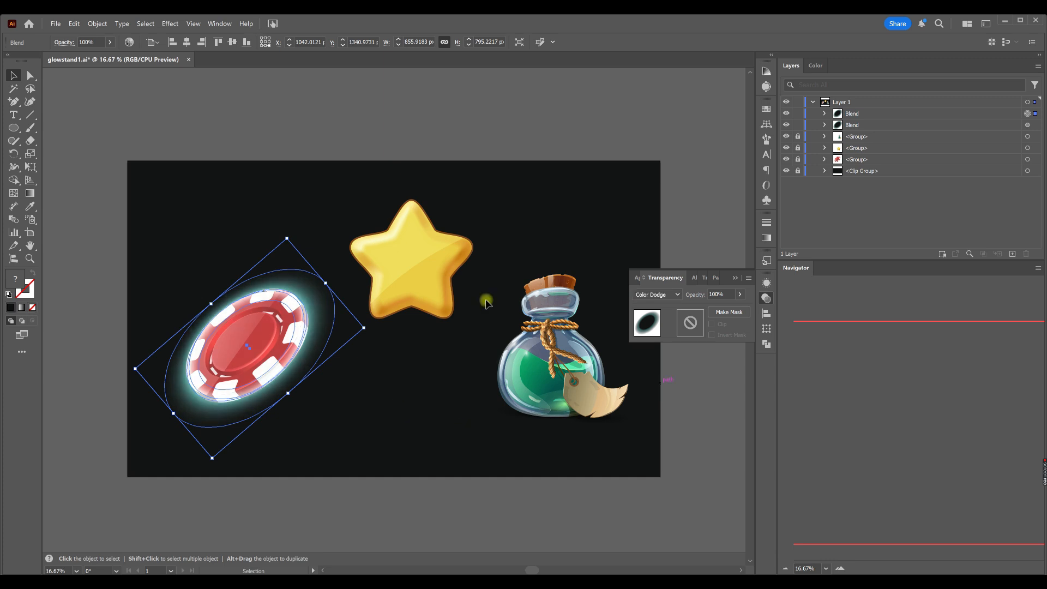
# Step: Recolor the teal in the Color Dodge blend to dark red and unlock the background clip group
pyautogui.click(493, 203)
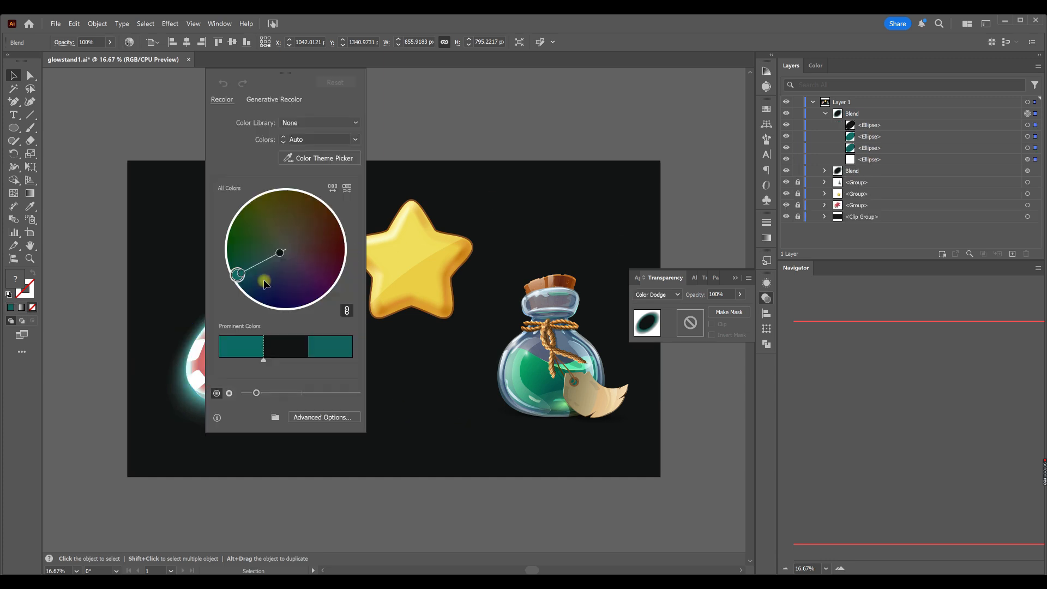
pyautogui.moveTo(234, 279); pyautogui.dragTo(344, 247)
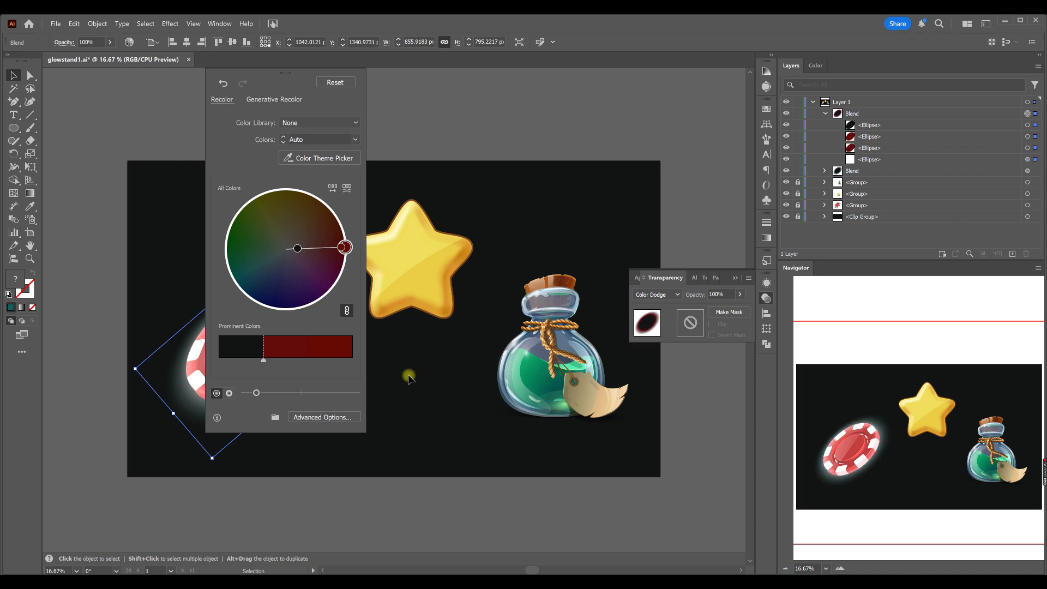
pyautogui.moveTo(286, 73); pyautogui.dragTo(459, 93)
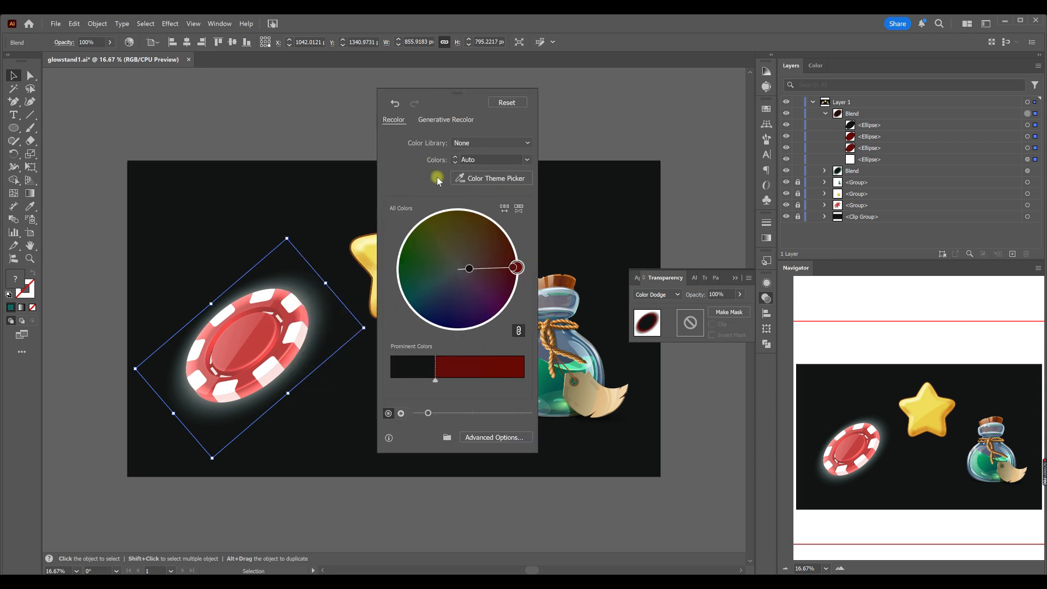
pyautogui.click(798, 218)
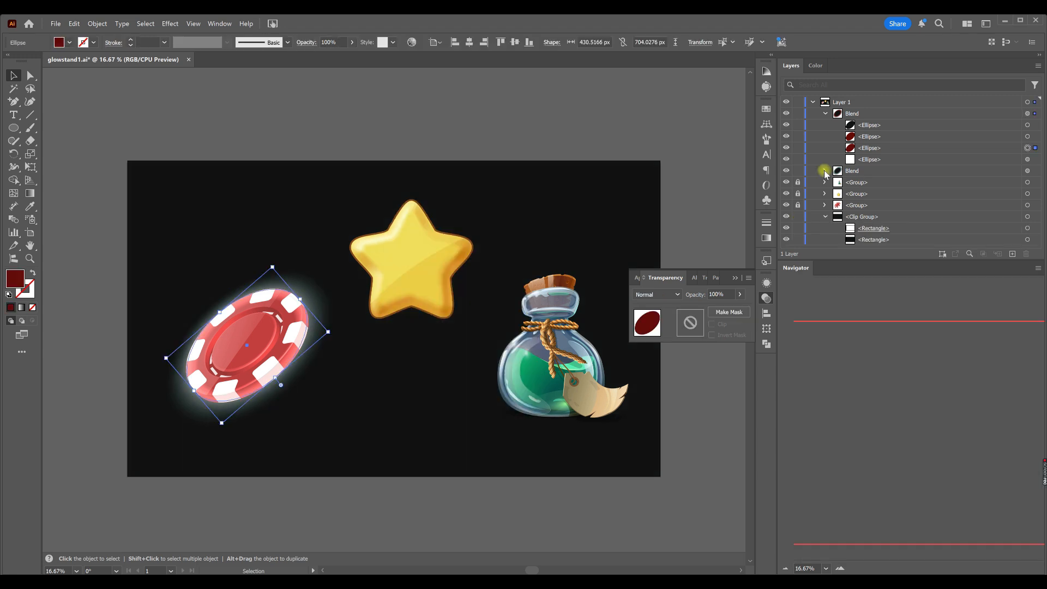
# Step: Recolor the teal ellipses of the lower Screen blend to a muted dark red
pyautogui.click(825, 171)
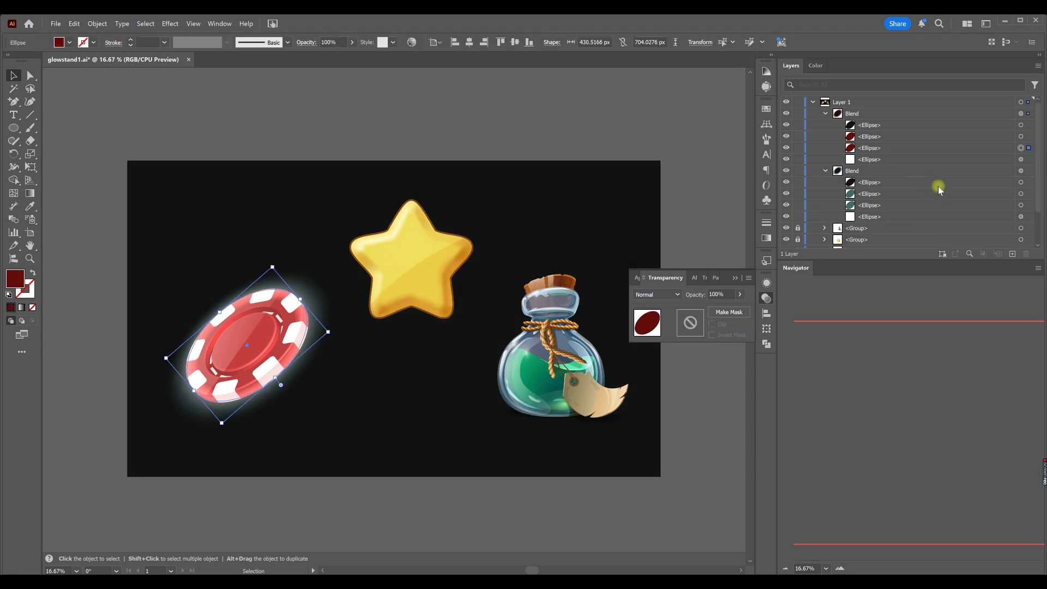
pyautogui.click(1028, 171)
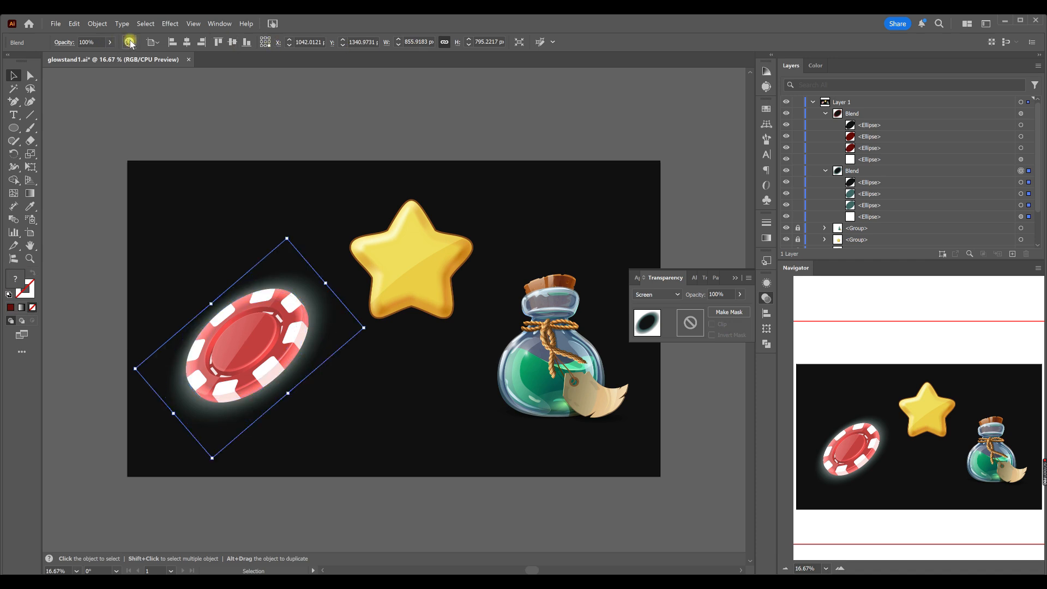
pyautogui.click(130, 43)
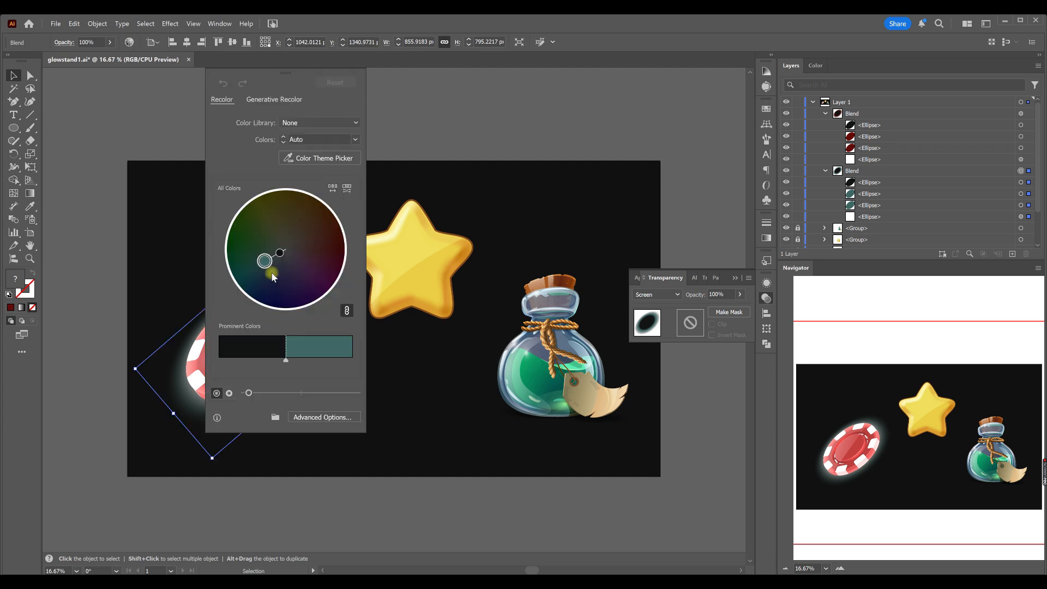
pyautogui.moveTo(264, 261); pyautogui.dragTo(329, 246)
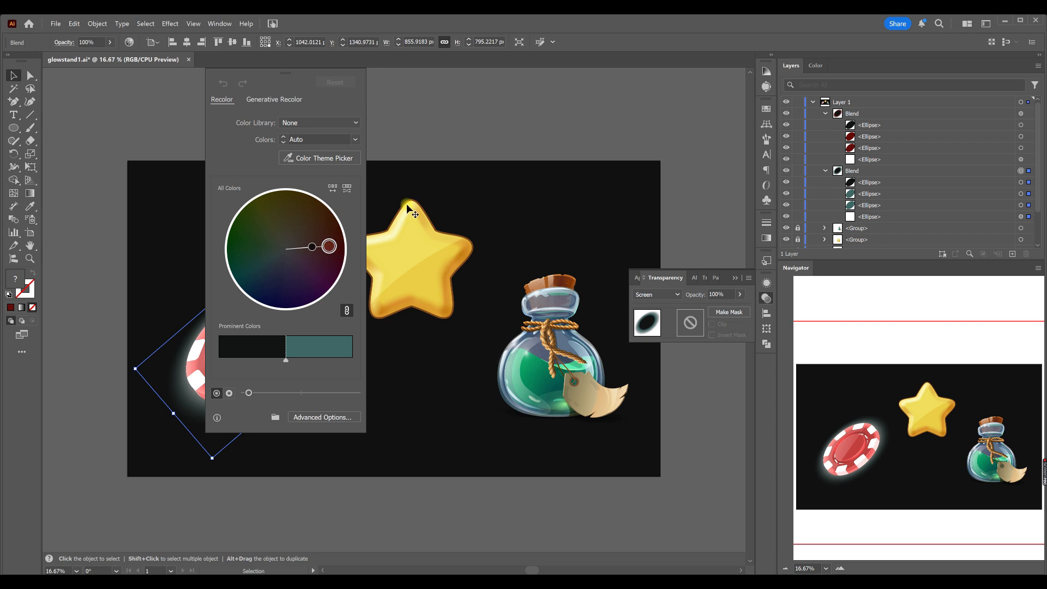
pyautogui.click(536, 105)
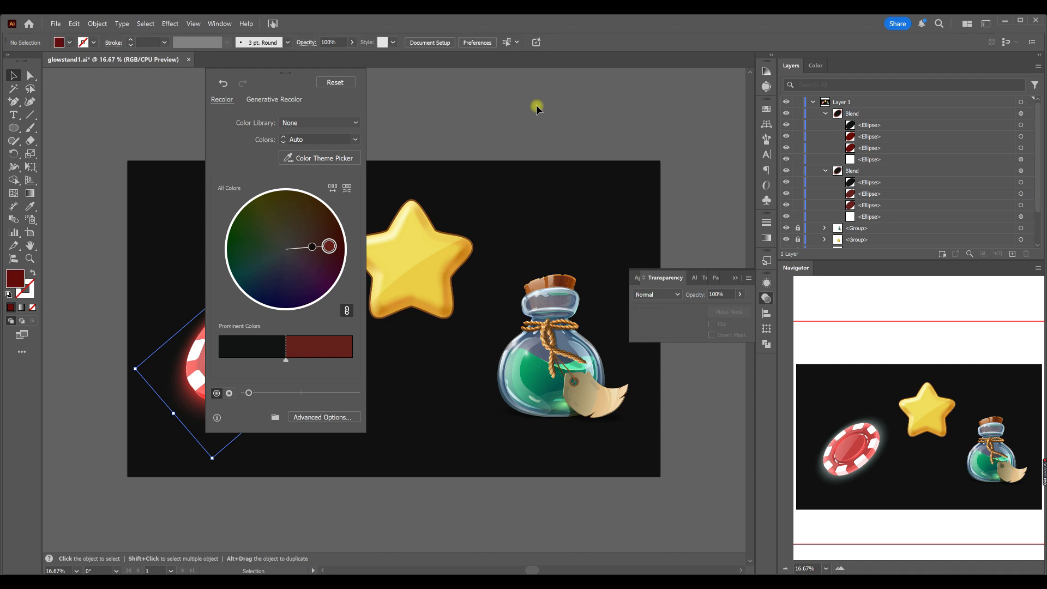
pyautogui.click(536, 106)
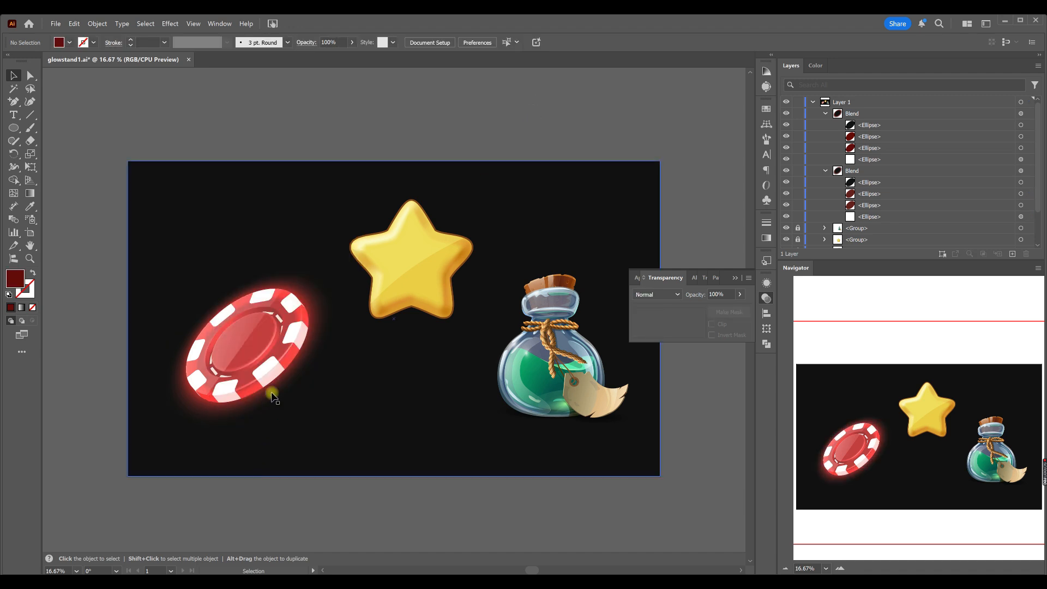
# Step: Enlarge the Color Dodge blend around the poker chip to about 873 × 821 px
pyautogui.click(295, 389)
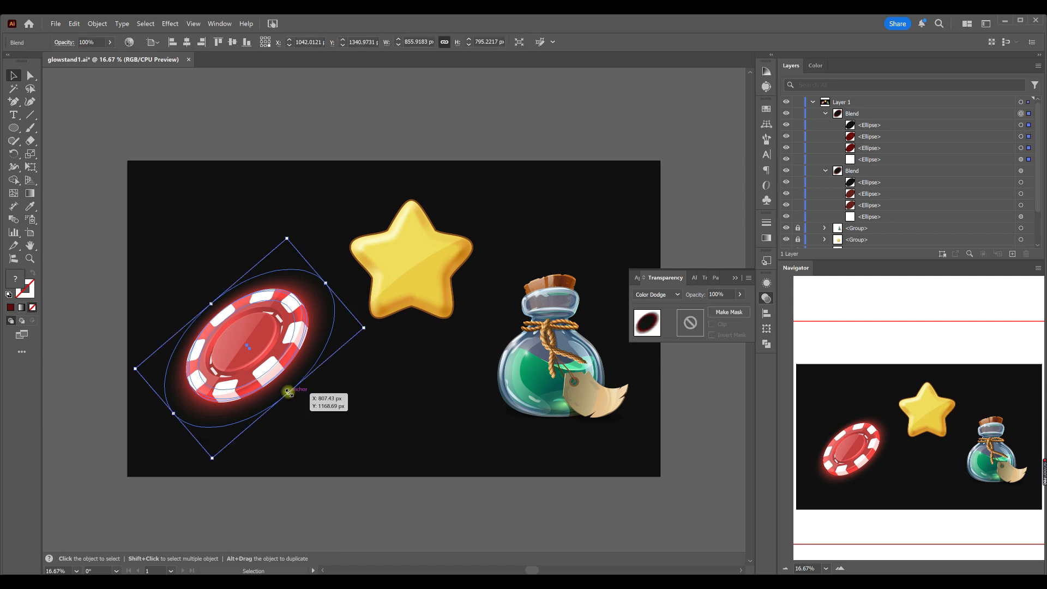
pyautogui.moveTo(289, 393); pyautogui.dragTo(335, 438)
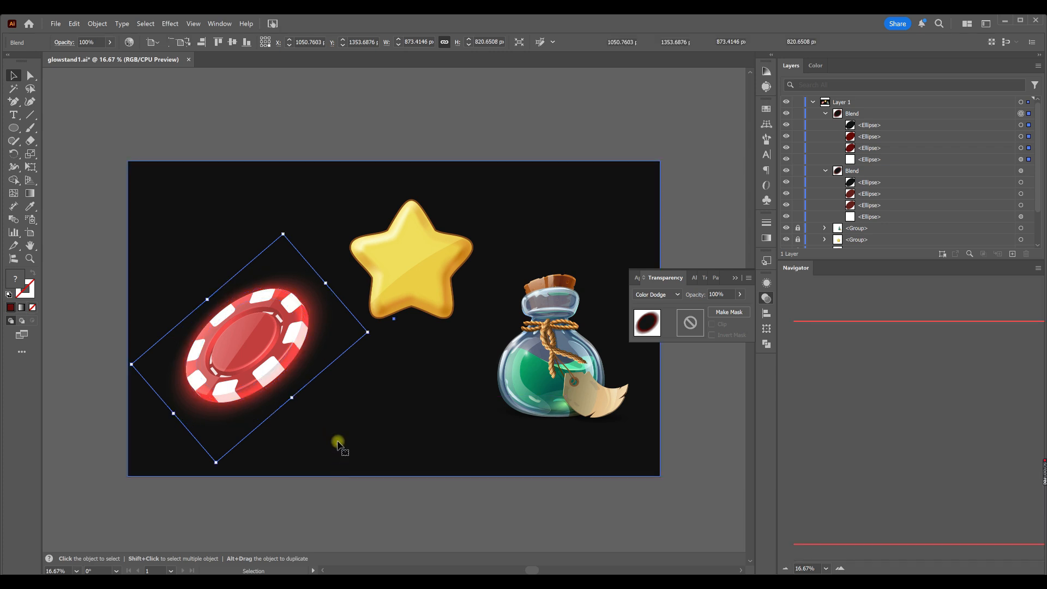
pyautogui.click(327, 440)
# Step: Widen the transparent outer ellipse of the Screen blend to about 736 × 1006 px and lock the background clip group
pyautogui.click(1021, 217)
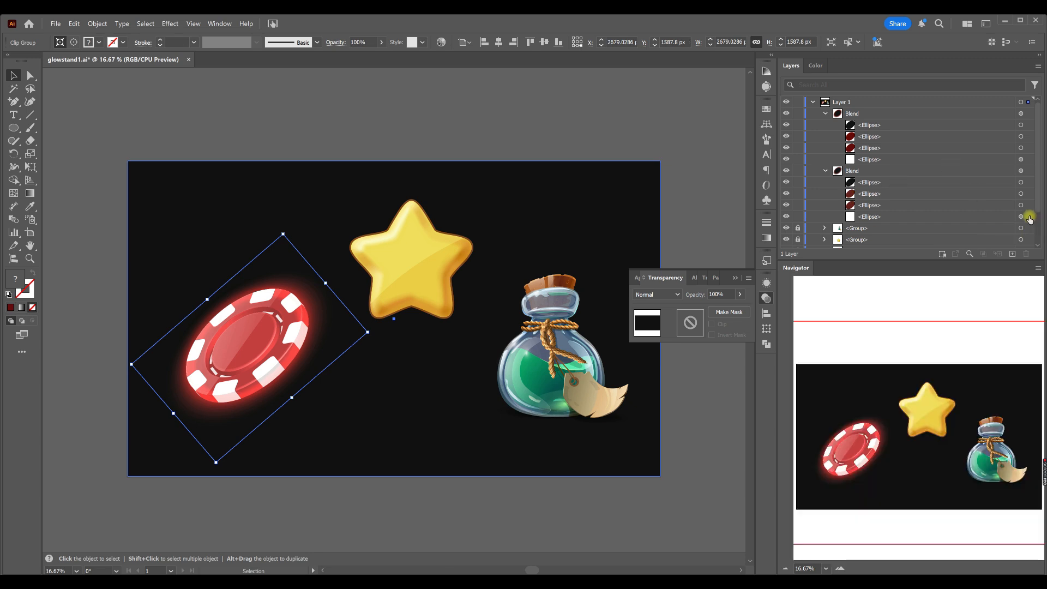
pyautogui.click(294, 391)
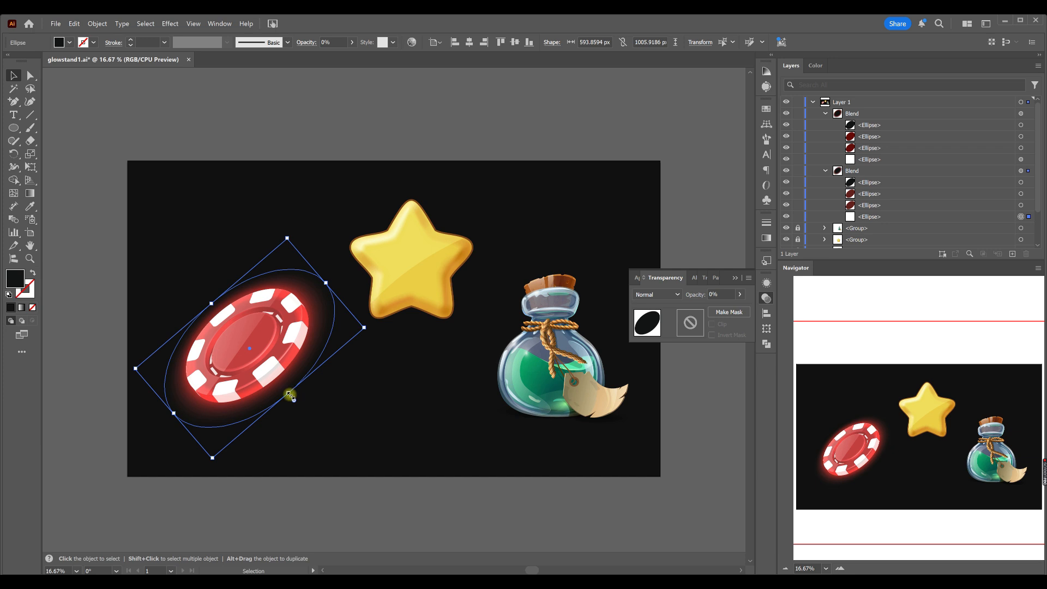
pyautogui.moveTo(293, 398); pyautogui.dragTo(297, 403)
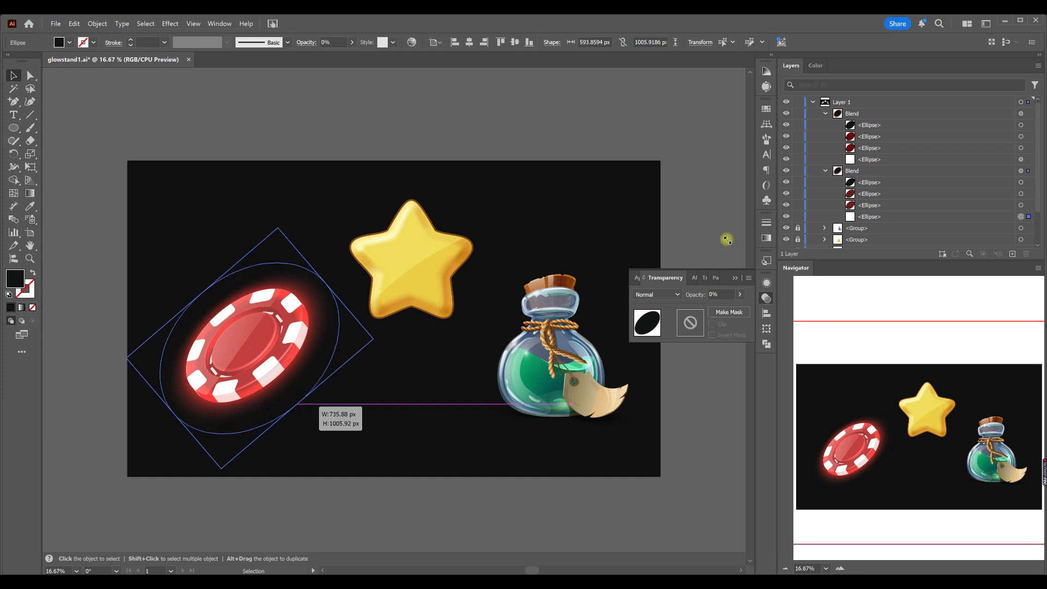
pyautogui.scroll(-2, 824, 228)
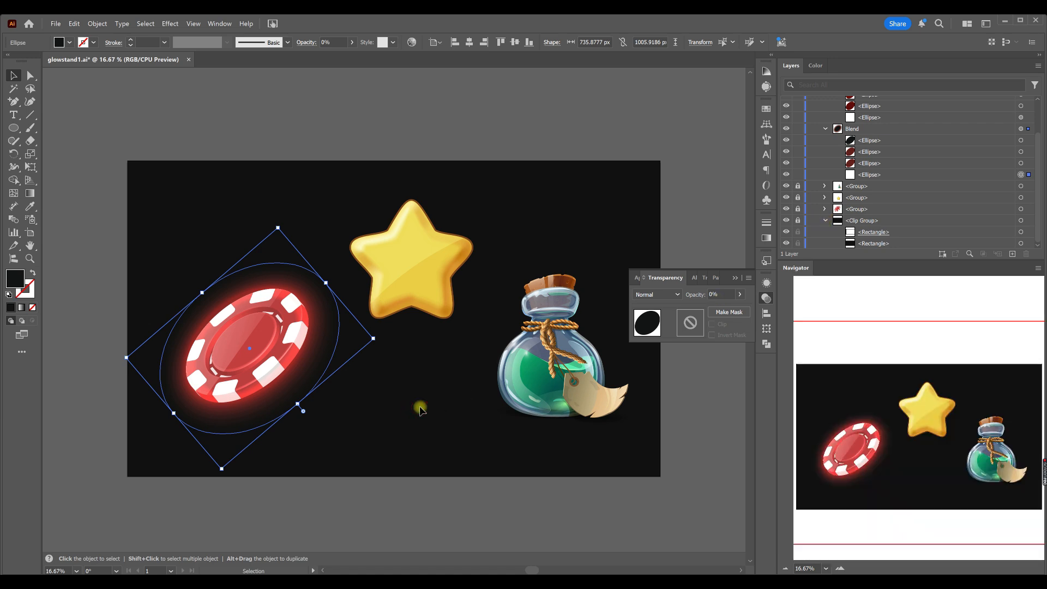
pyautogui.click(428, 400)
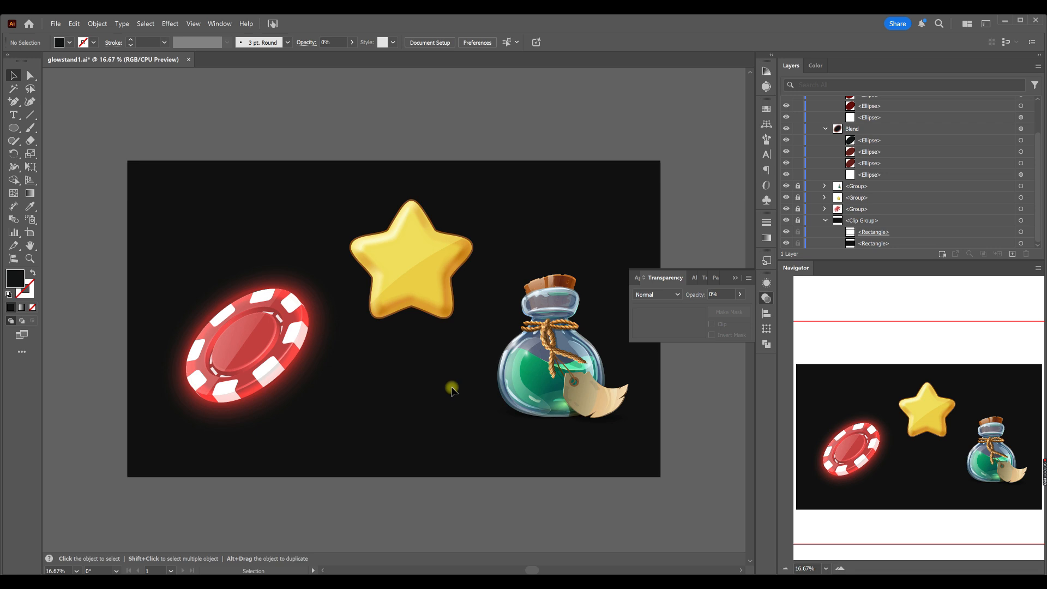
# Step: Collapse and lock both poker chip glow blends in the layer list
pyautogui.click(766, 298)
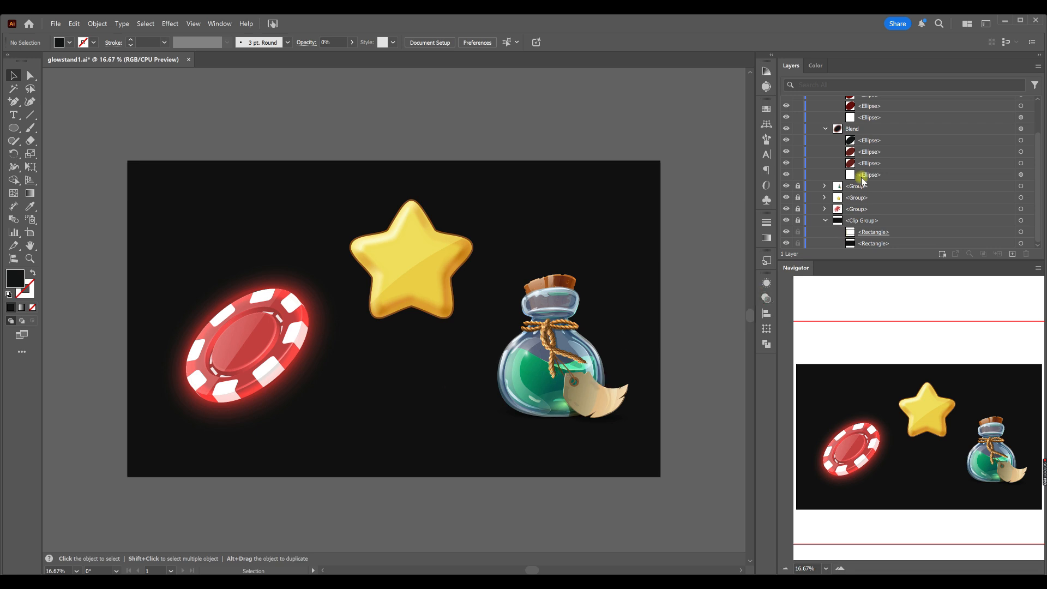
pyautogui.scroll(3, 871, 177)
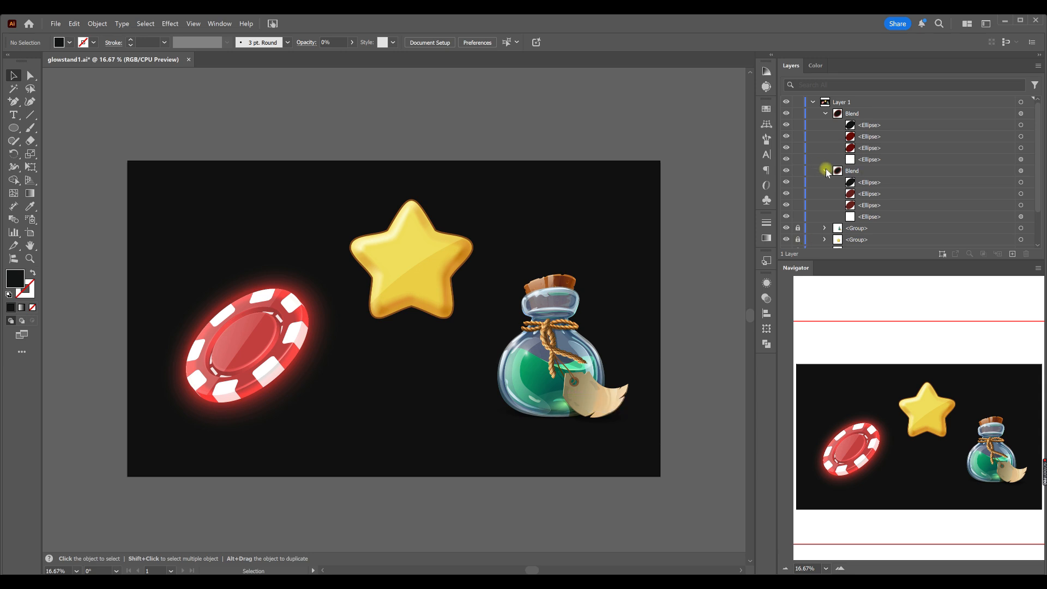
pyautogui.click(826, 112)
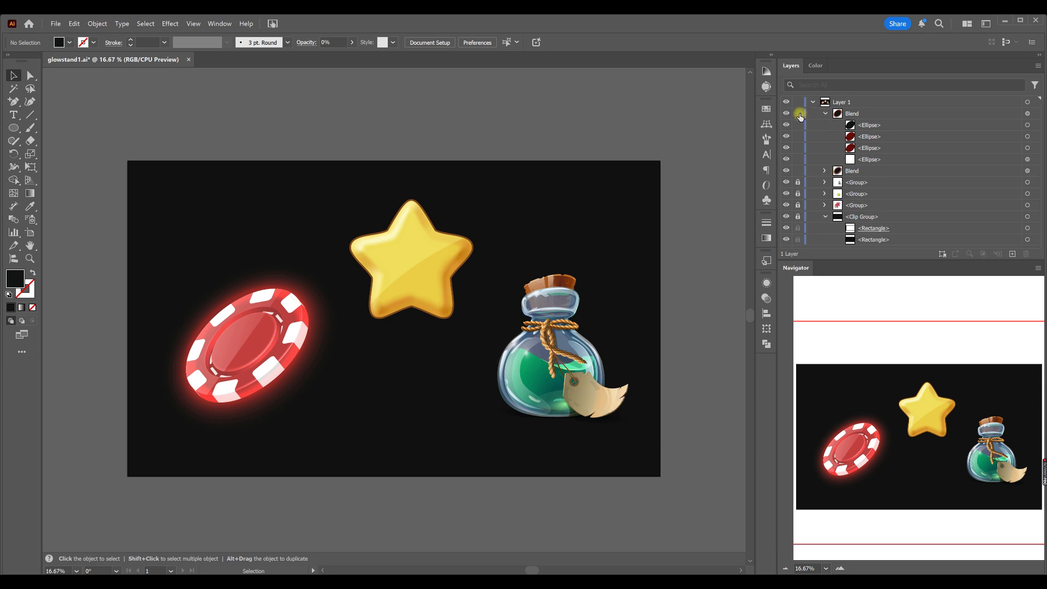
pyautogui.click(825, 112)
pyautogui.moveTo(798, 114); pyautogui.dragTo(798, 126)
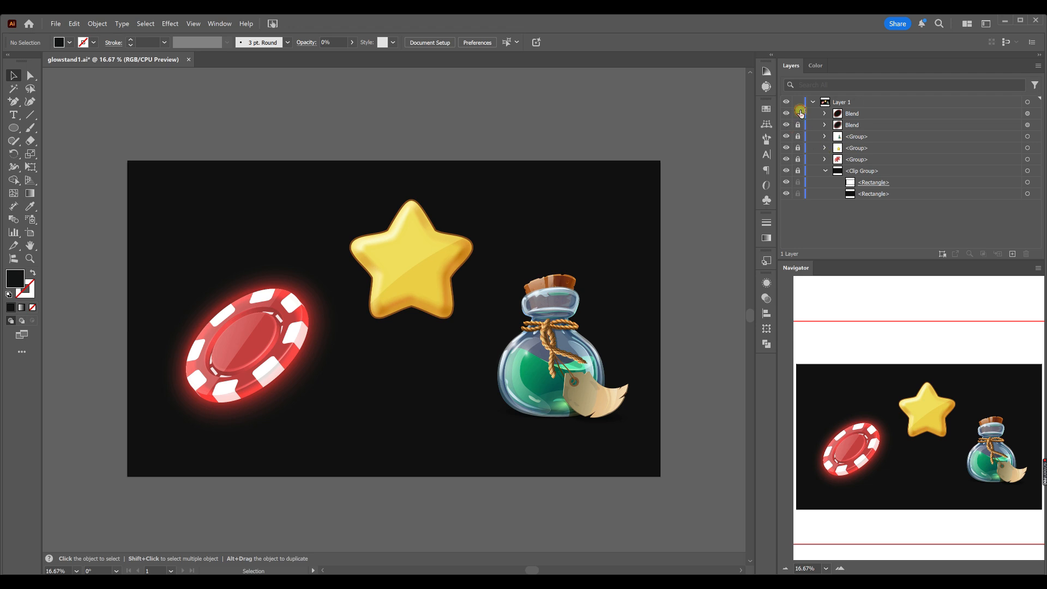
# Step: Duplicate the star's brown base path to just above its group, then collapse and lock the star group
pyautogui.click(824, 148)
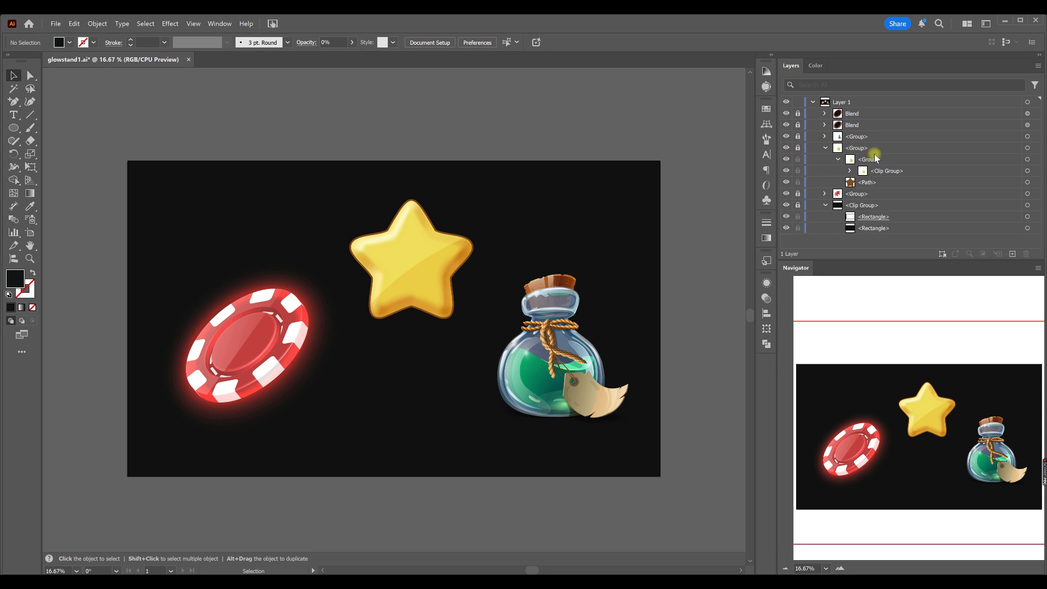
pyautogui.click(868, 183)
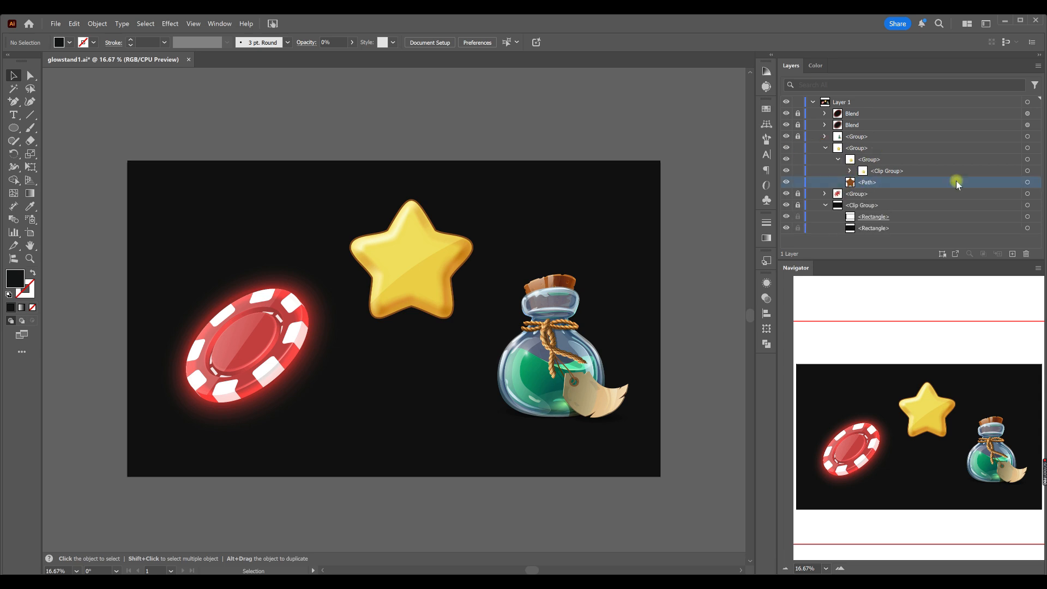
pyautogui.click(860, 183)
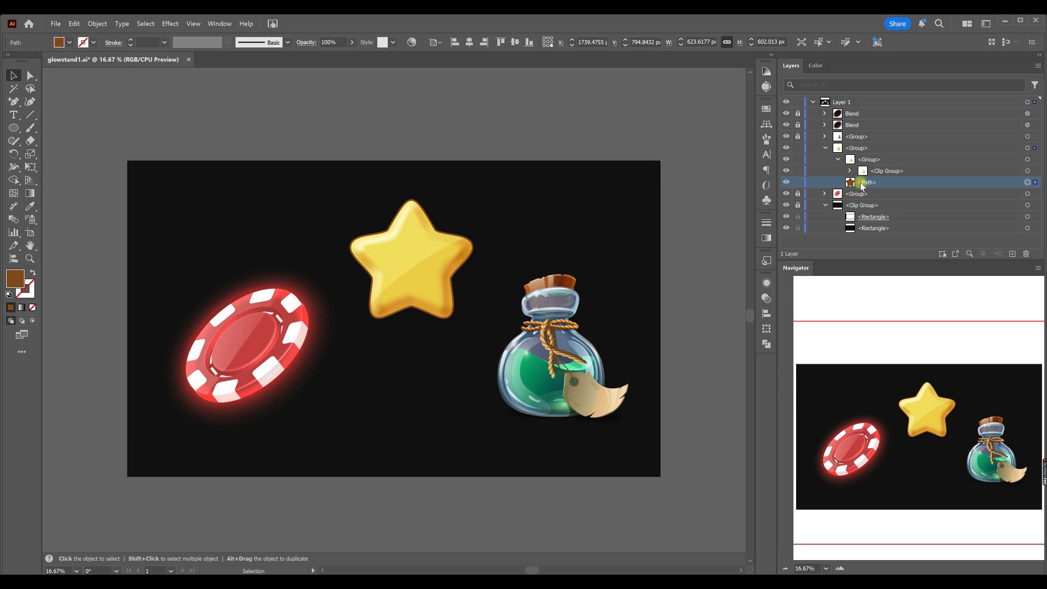
pyautogui.moveTo(867, 185); pyautogui.dragTo(810, 155)
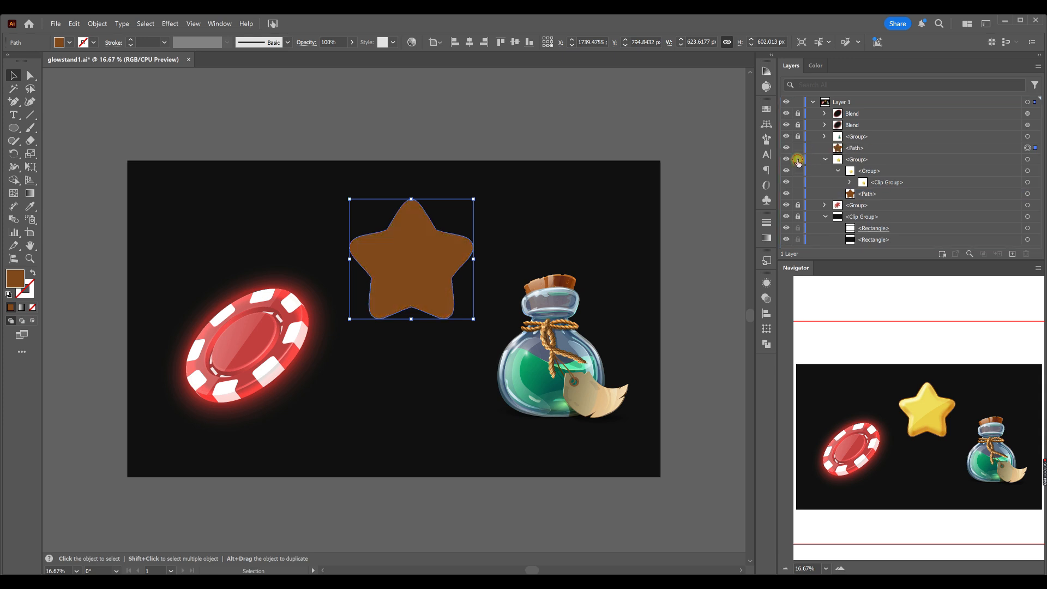
pyautogui.click(825, 160)
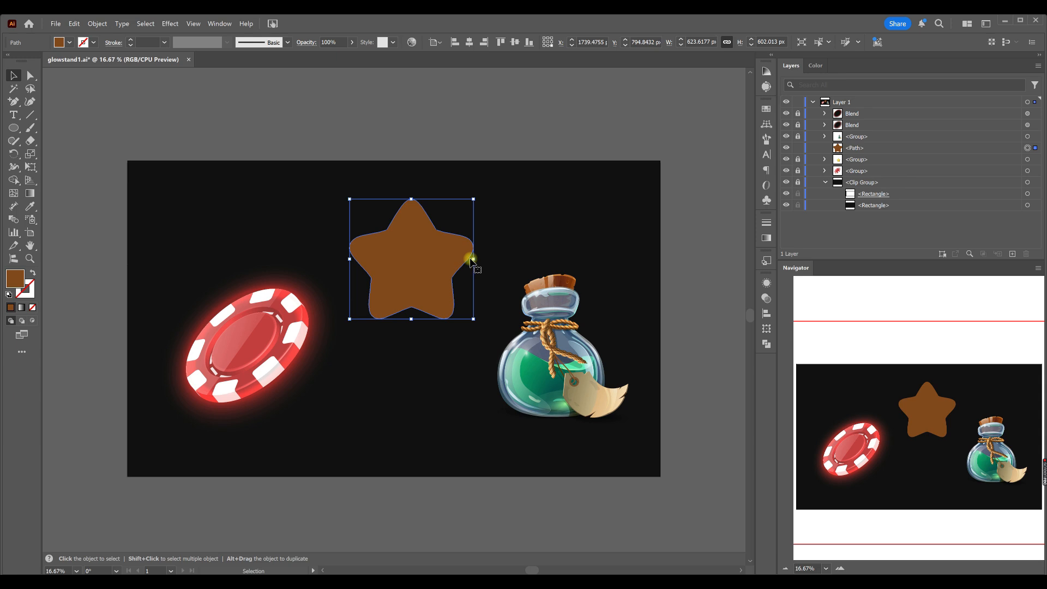
# Step: Shrink the brown star path to about 492 × 475 px and enlarge a duplicate beneath it to about 602 × 581 px
pyautogui.moveTo(473, 260); pyautogui.dragTo(461, 293)
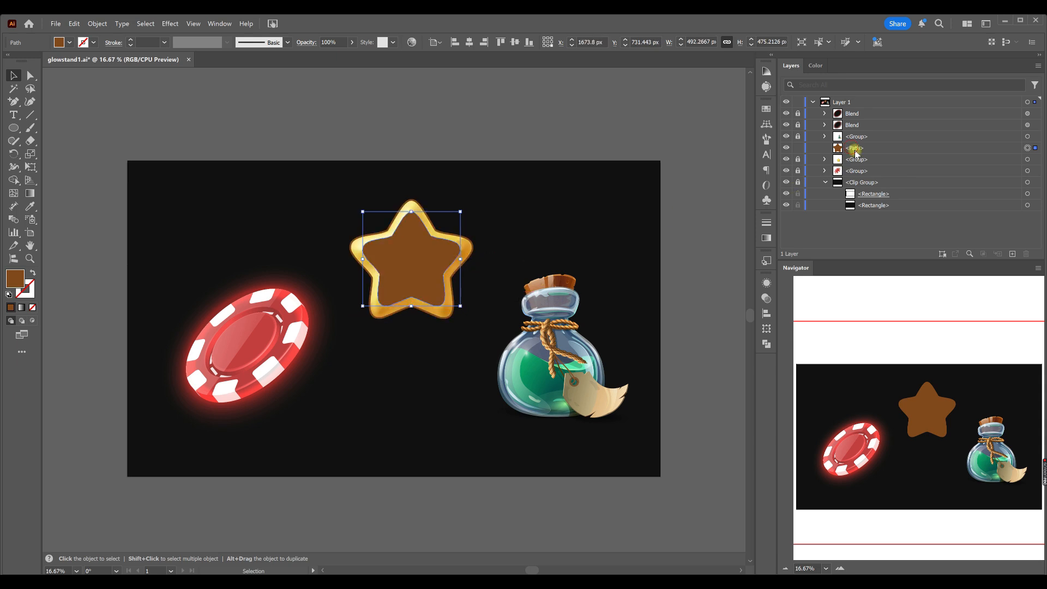
pyautogui.click(854, 148)
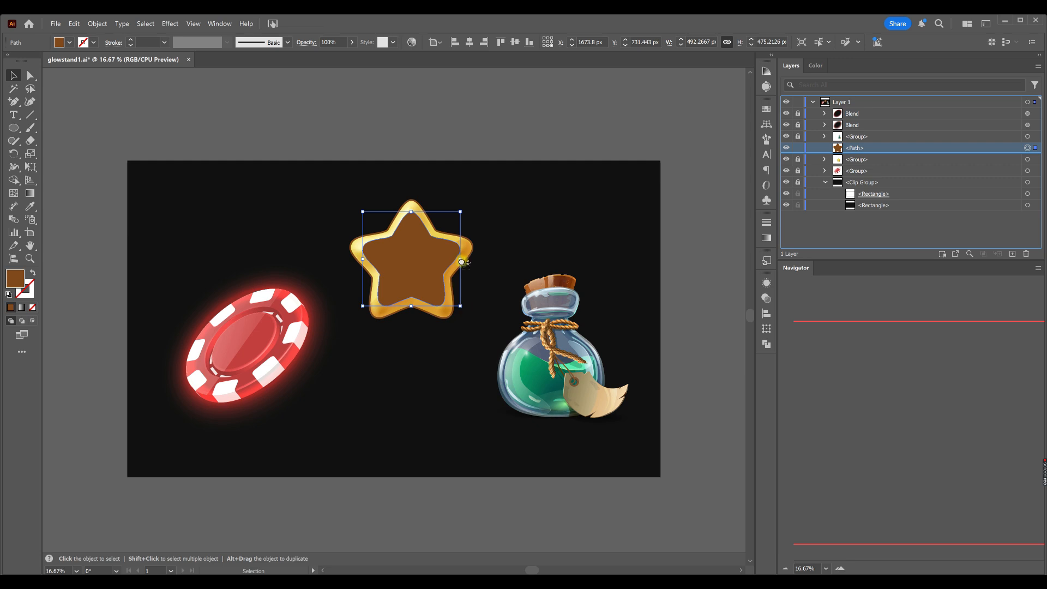
pyautogui.hotkey('ctrl', 'c')
pyautogui.hotkey('ctrl', 'b')
pyautogui.moveTo(459, 263); pyautogui.dragTo(472, 323)
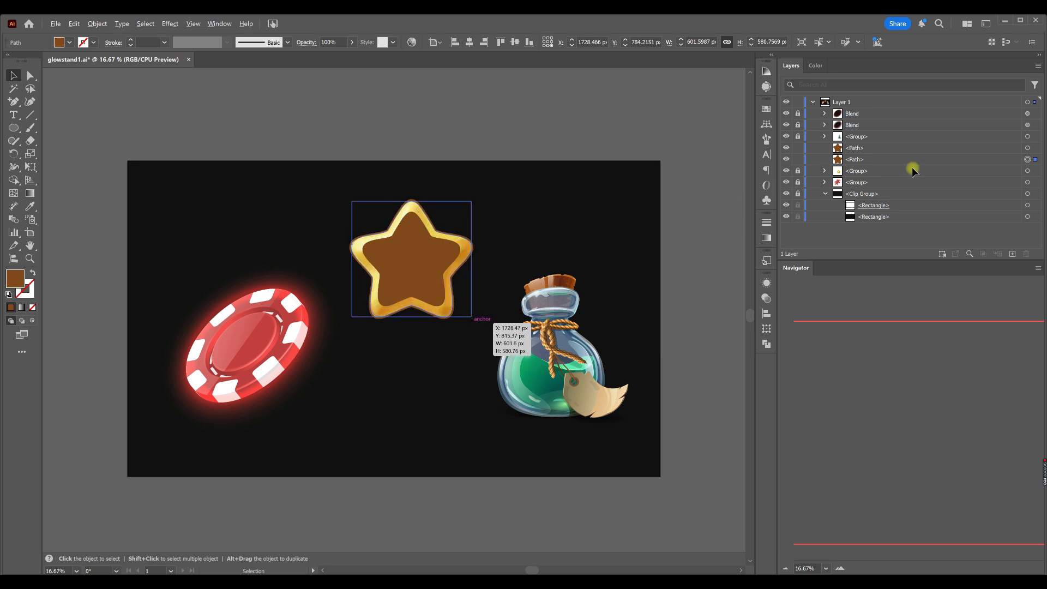
# Step: Duplicate the larger star path beneath itself and enlarge the copy about its centre to about 770 × 744 px
pyautogui.click(858, 161)
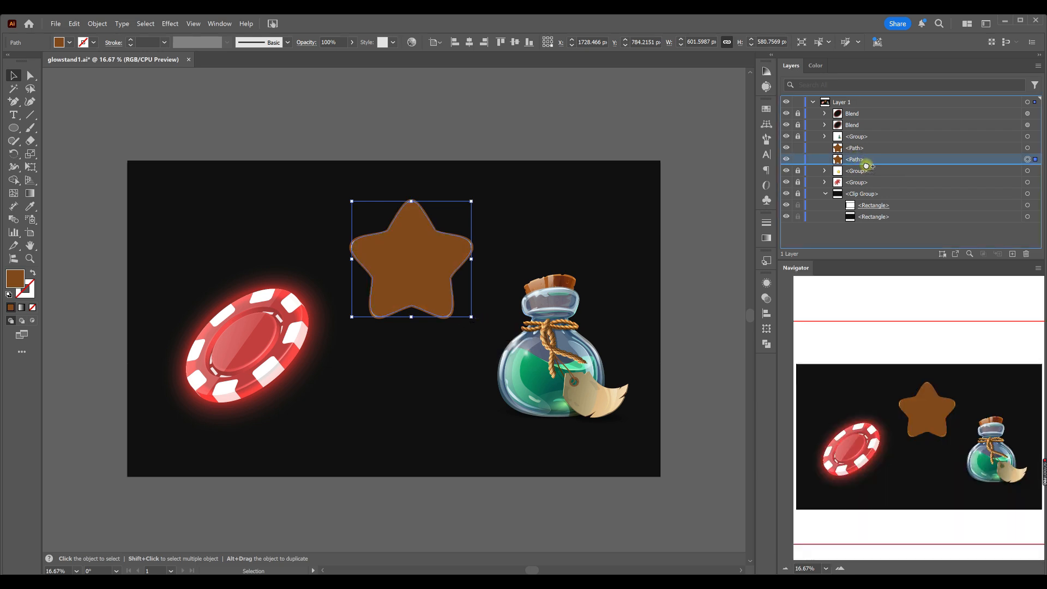
pyautogui.moveTo(867, 165); pyautogui.dragTo(875, 157)
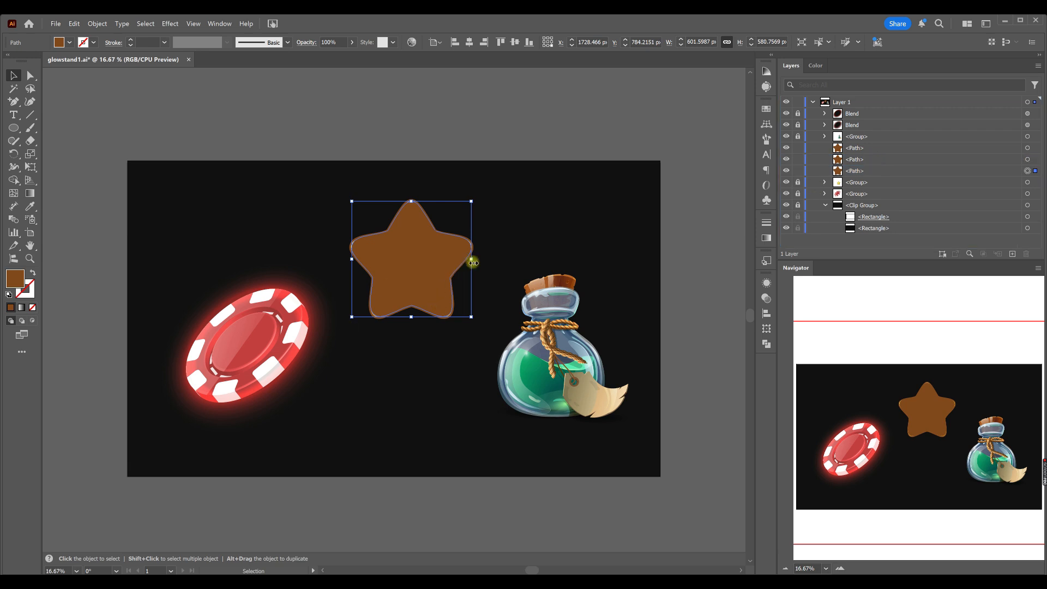
pyautogui.moveTo(479, 261); pyautogui.dragTo(488, 271)
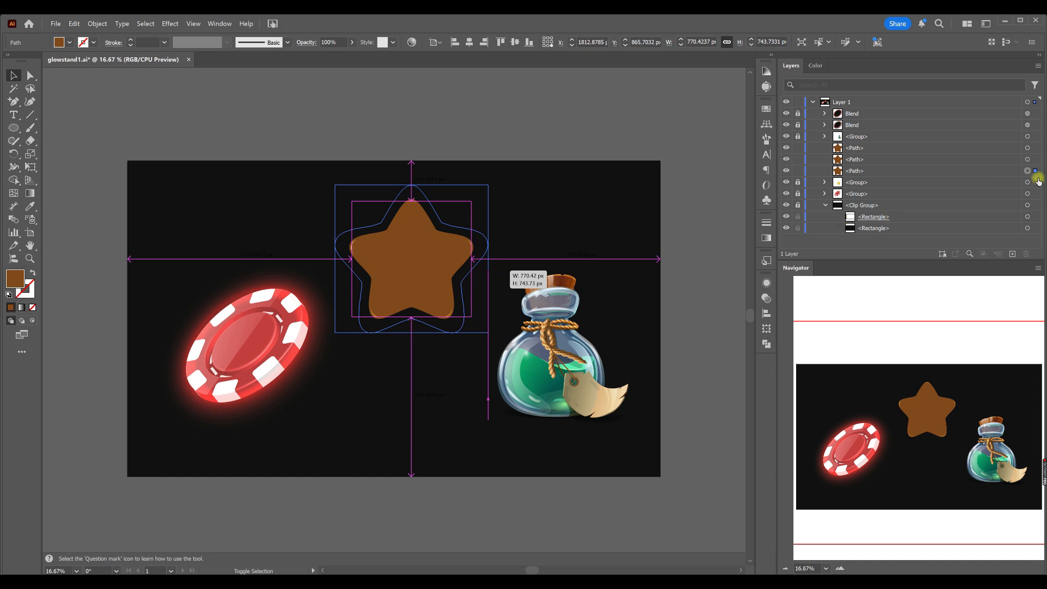
# Step: Fill the smallest and largest star paths with black
pyautogui.keyDown('shift'); pyautogui.click(1028, 149); pyautogui.keyUp('shift')
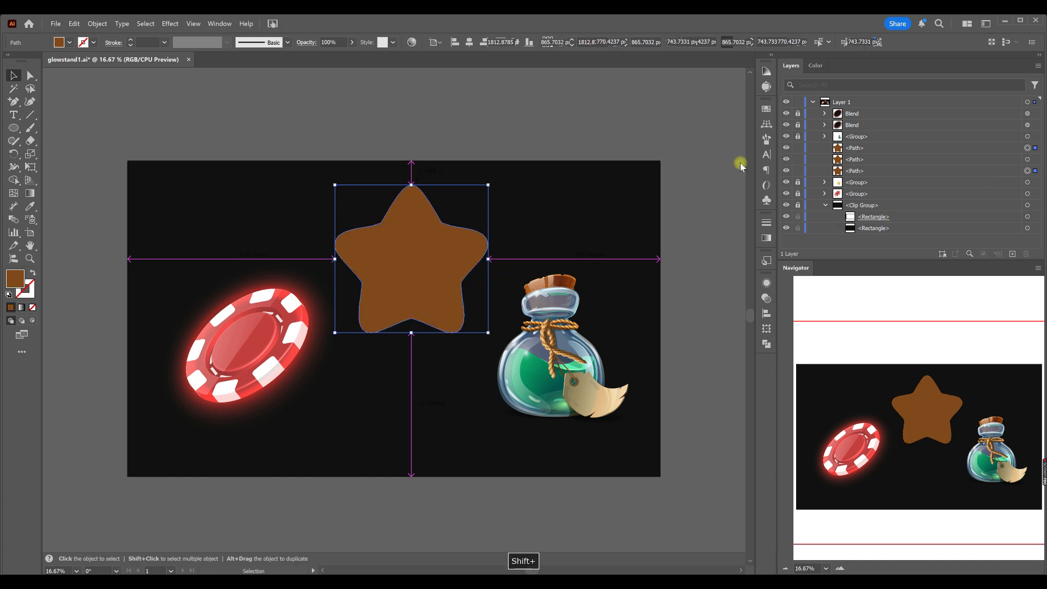
pyautogui.doubleClick(18, 278)
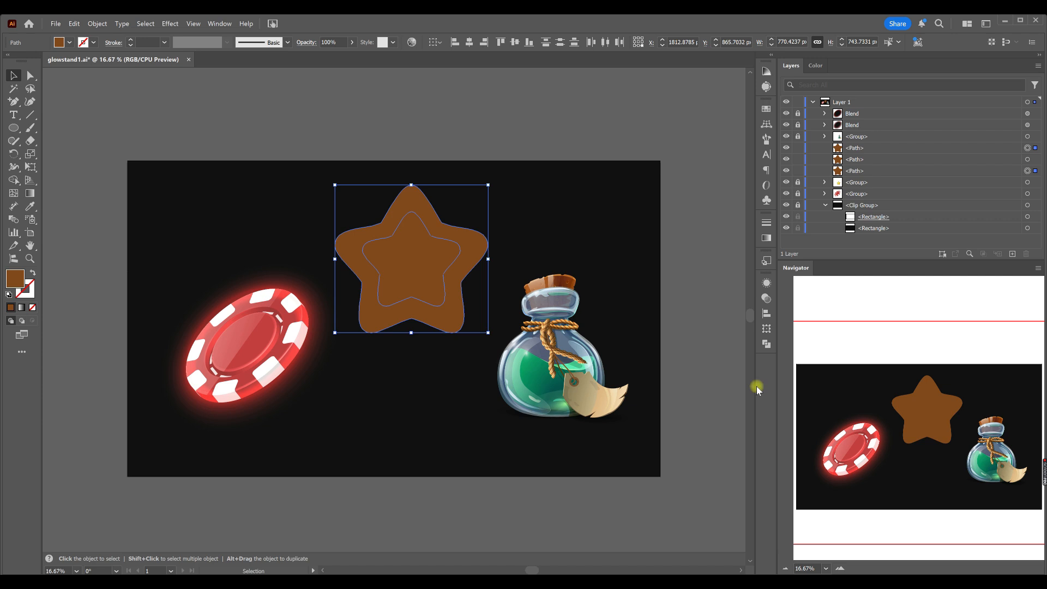
pyautogui.click(985, 355)
# Step: Fill the middle star path with the dark golden color 9E6900 and blend all three star paths together
pyautogui.click(1029, 159)
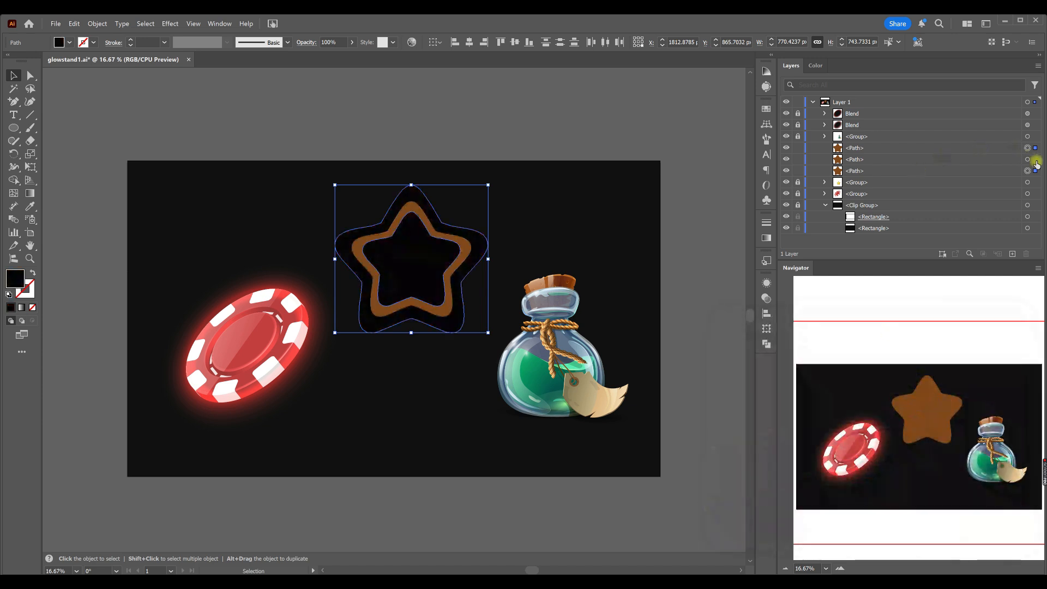
pyautogui.doubleClick(15, 278)
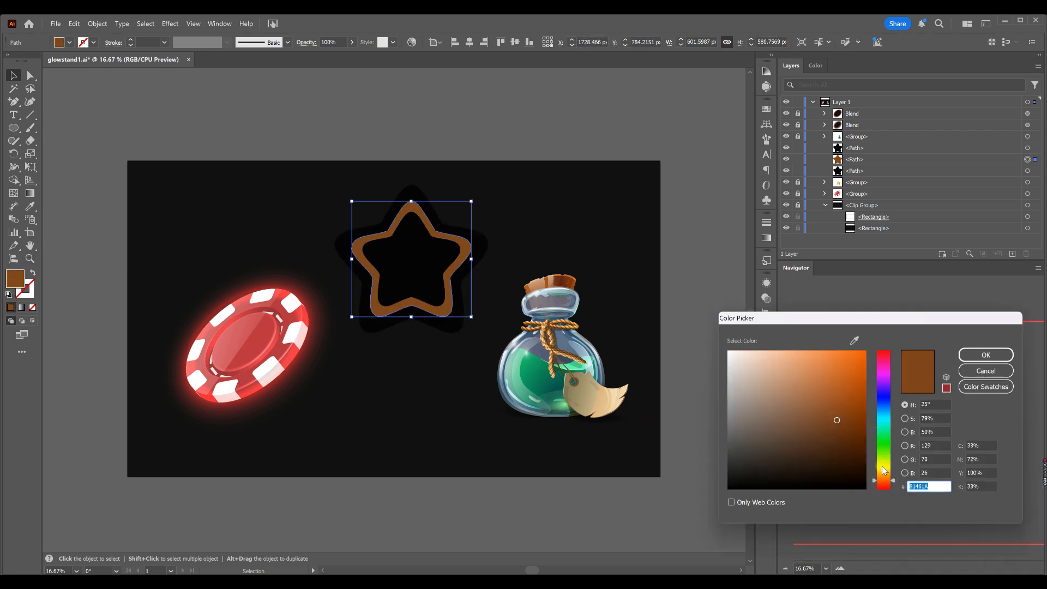
pyautogui.moveTo(884, 478); pyautogui.dragTo(884, 473)
pyautogui.moveTo(860, 427); pyautogui.dragTo(872, 404)
pyautogui.click(986, 355)
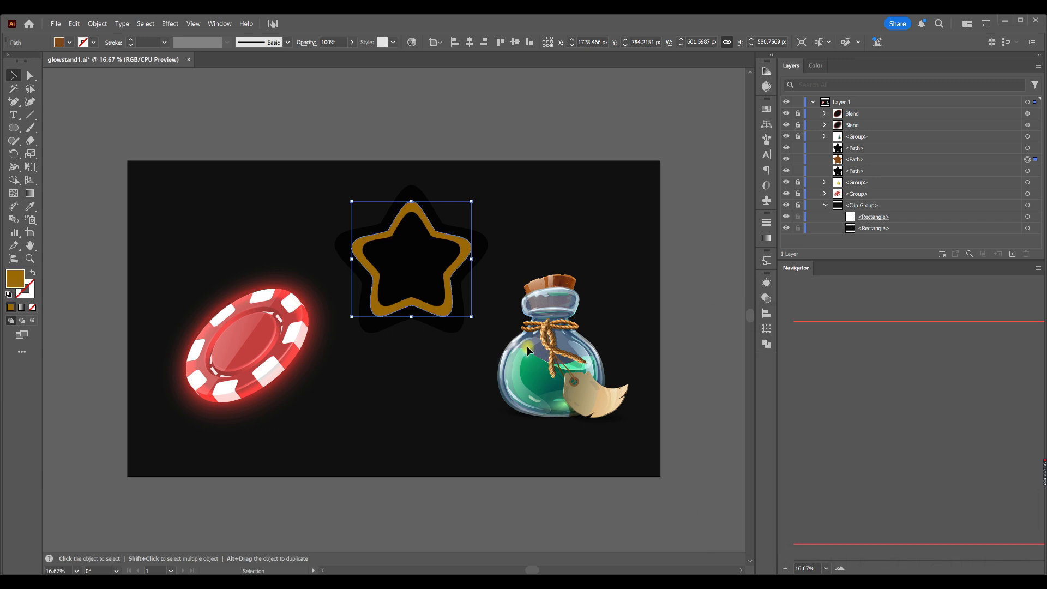
pyautogui.moveTo(388, 355); pyautogui.dragTo(465, 278)
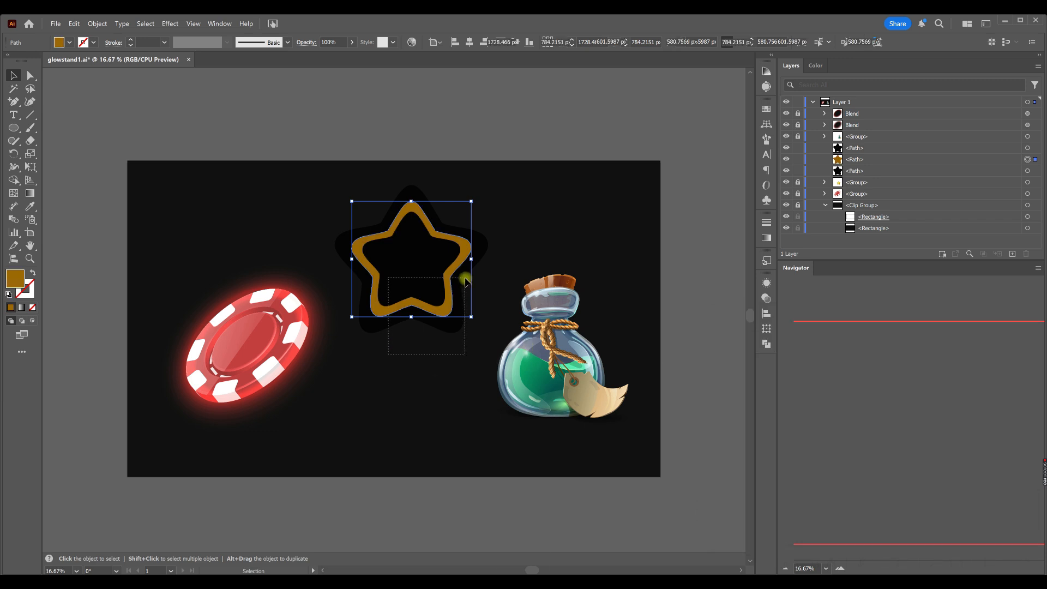
pyautogui.hotkey('ctrl', 'alt', 'b')
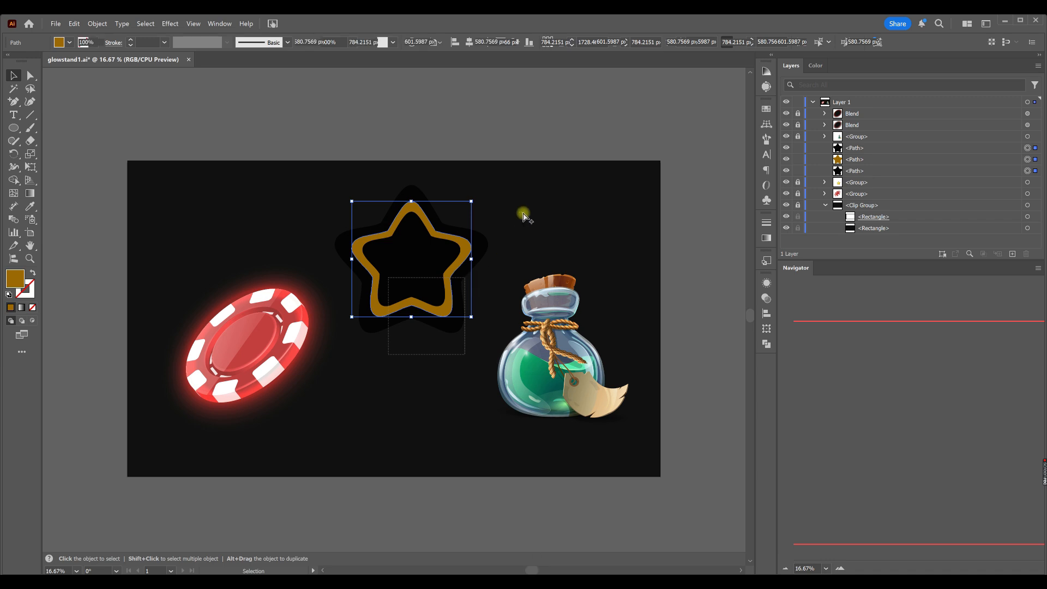
# Step: Unlock the poker chip blends, checking one's blending mode for reference, and set the star blend to Screen mode
pyautogui.click(798, 114)
pyautogui.click(1028, 125)
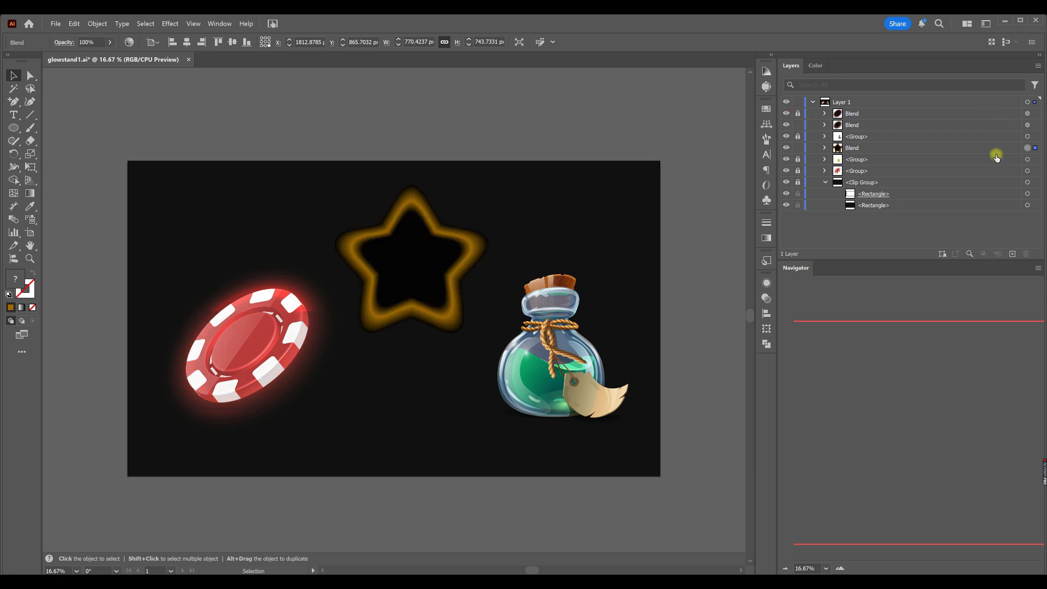
pyautogui.click(765, 301)
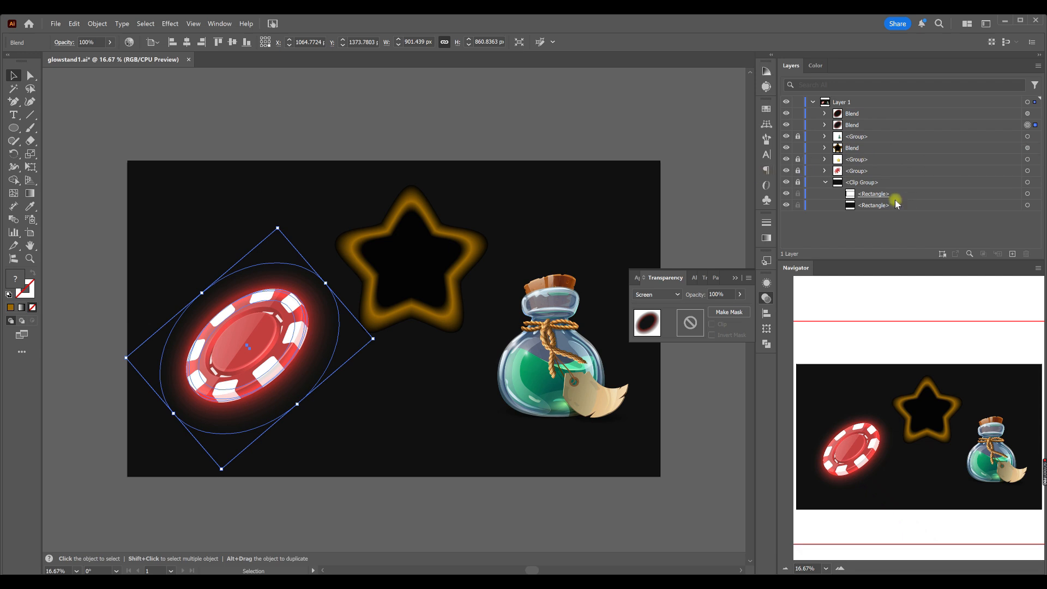
pyautogui.click(664, 294)
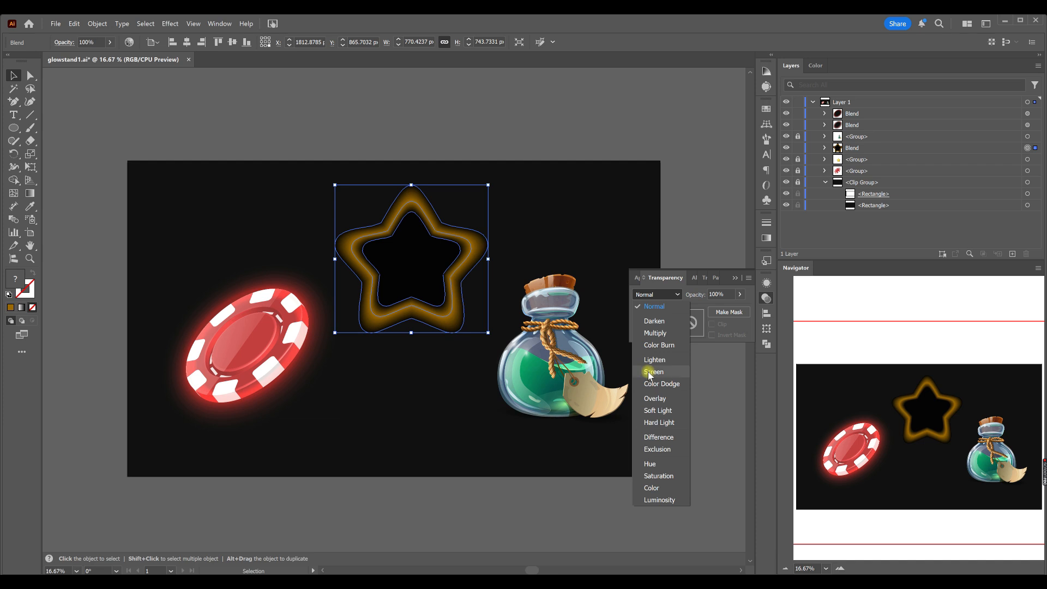
pyautogui.click(662, 375)
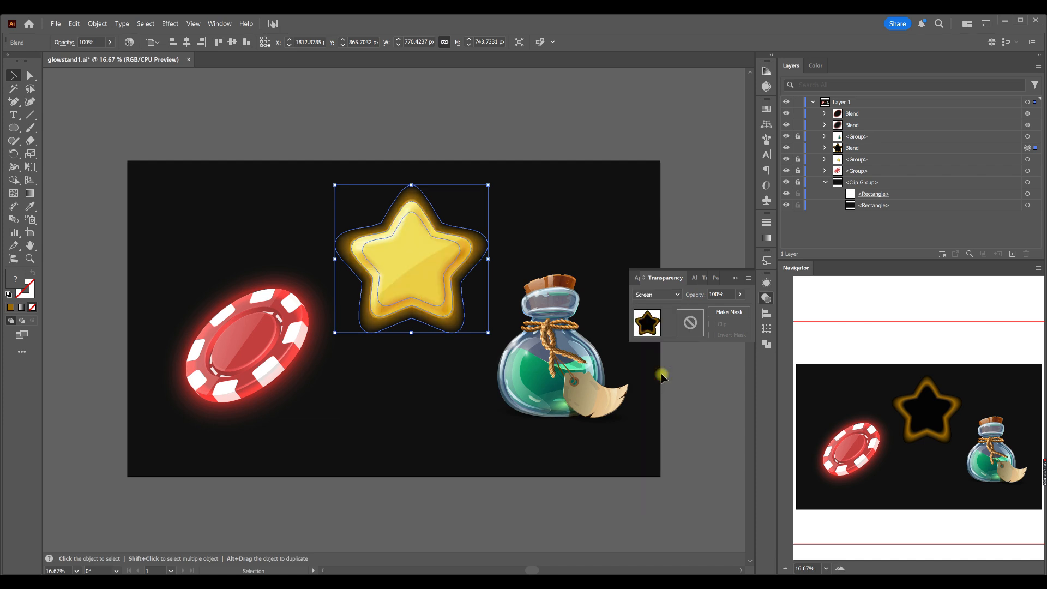
pyautogui.click(670, 383)
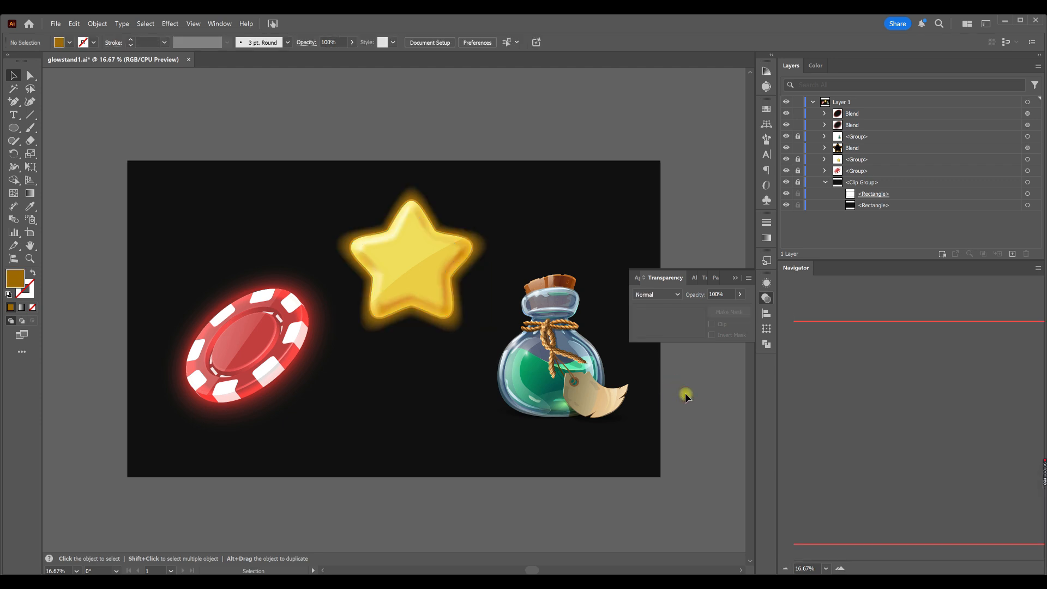
# Step: Duplicate the star's Screen blend directly above the original and set the copy to Color Dodge mode
pyautogui.click(826, 147)
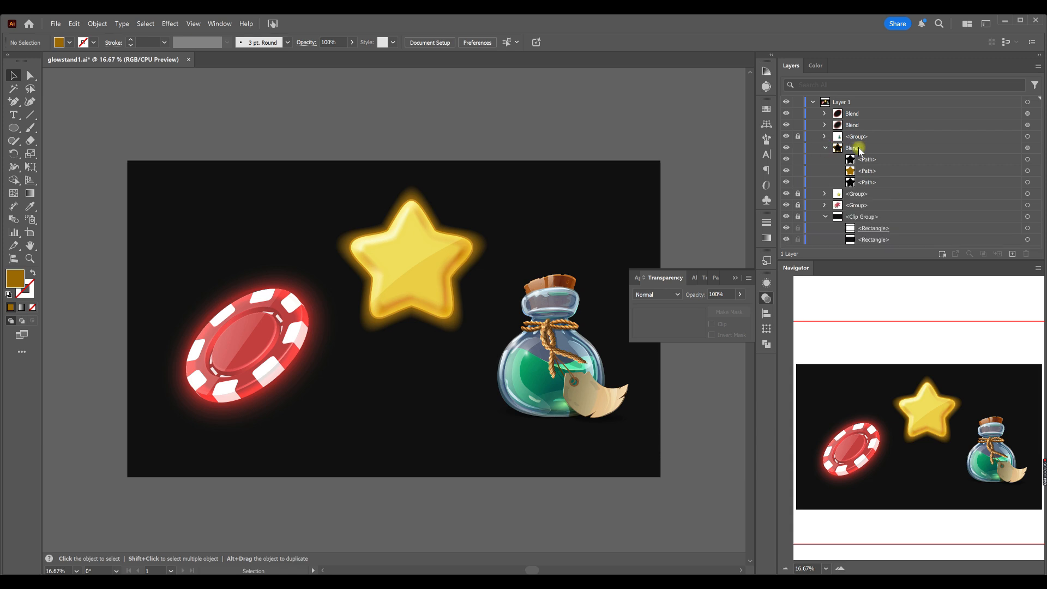
pyautogui.click(826, 148)
pyautogui.moveTo(854, 150); pyautogui.dragTo(851, 143)
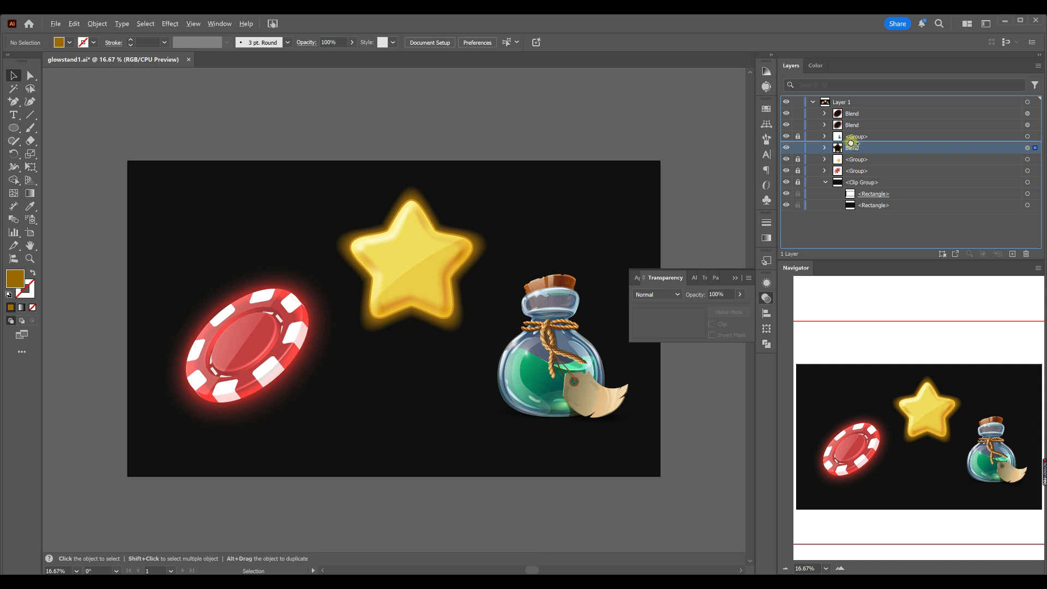
pyautogui.moveTo(852, 143); pyautogui.dragTo(852, 143)
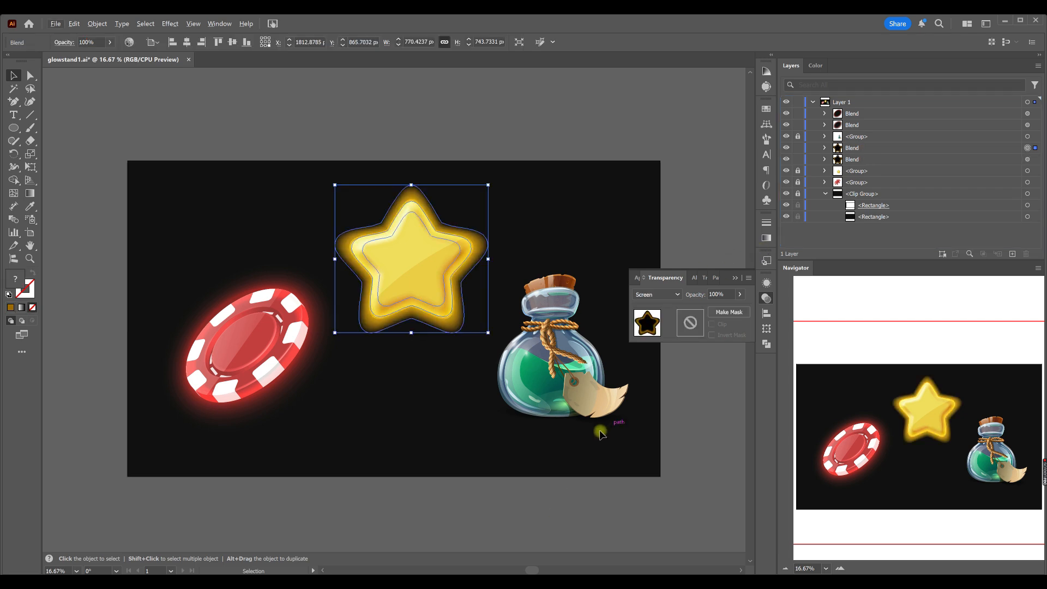
pyautogui.click(676, 295)
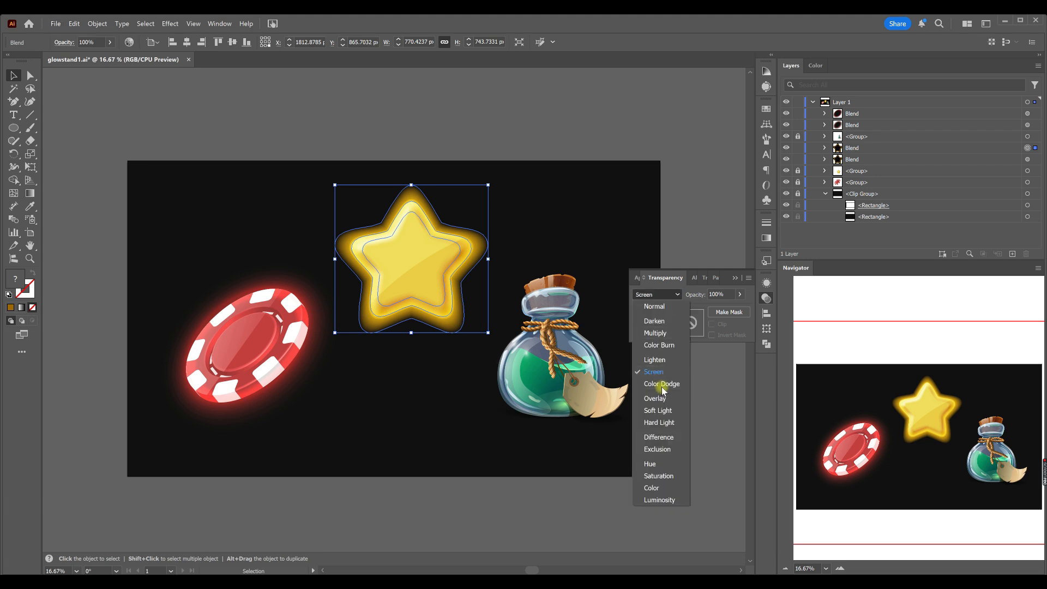
pyautogui.click(662, 387)
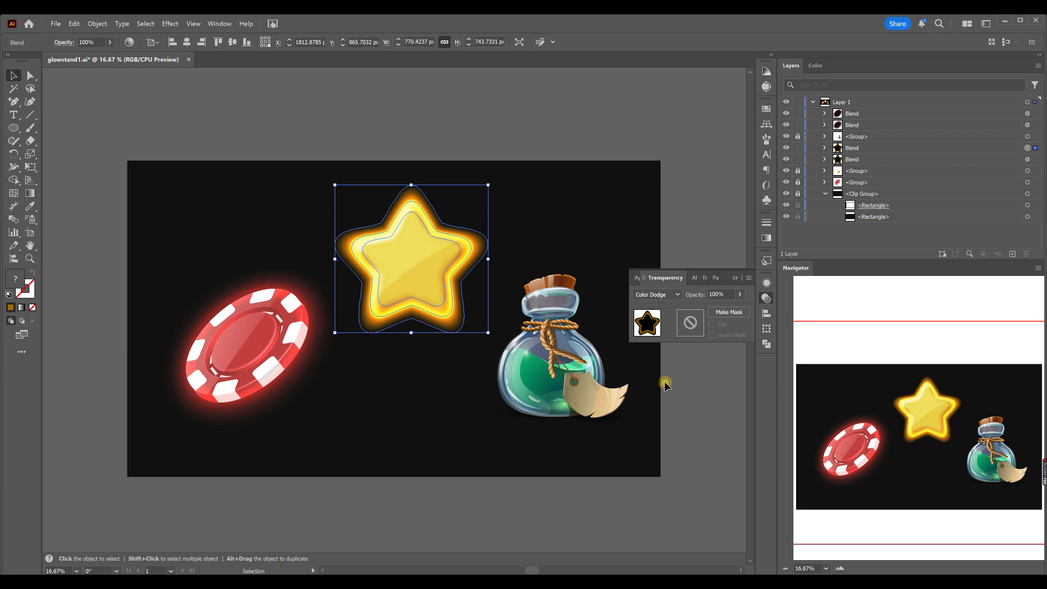
pyautogui.click(669, 379)
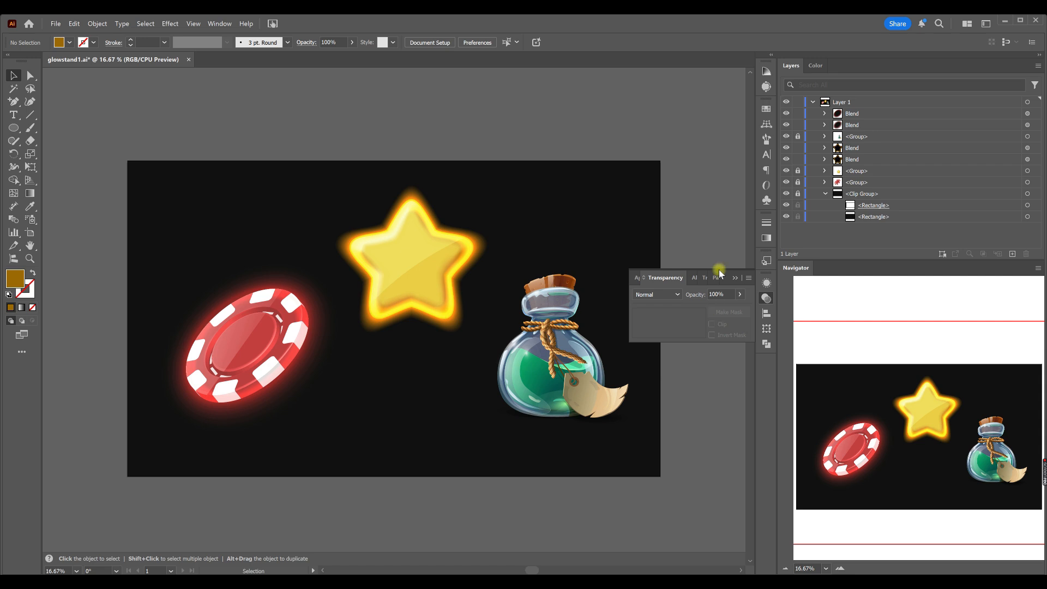
# Step: Enlarge the outermost path of the star's Screen blend to about 909 × 878 px and set its opacity to 0%
pyautogui.click(825, 159)
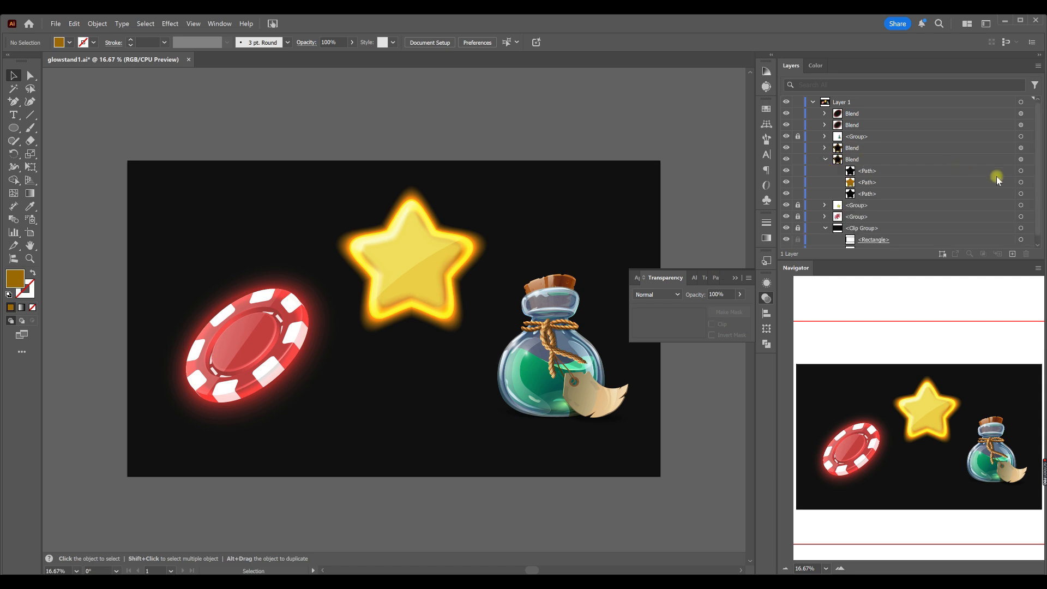
pyautogui.click(1029, 193)
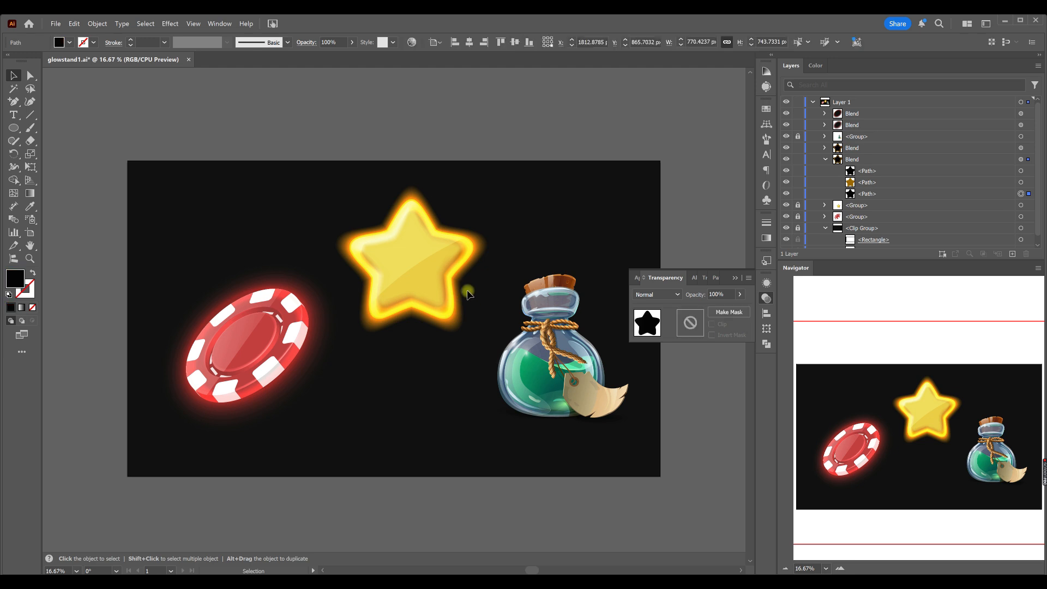
pyautogui.moveTo(498, 260); pyautogui.dragTo(502, 265)
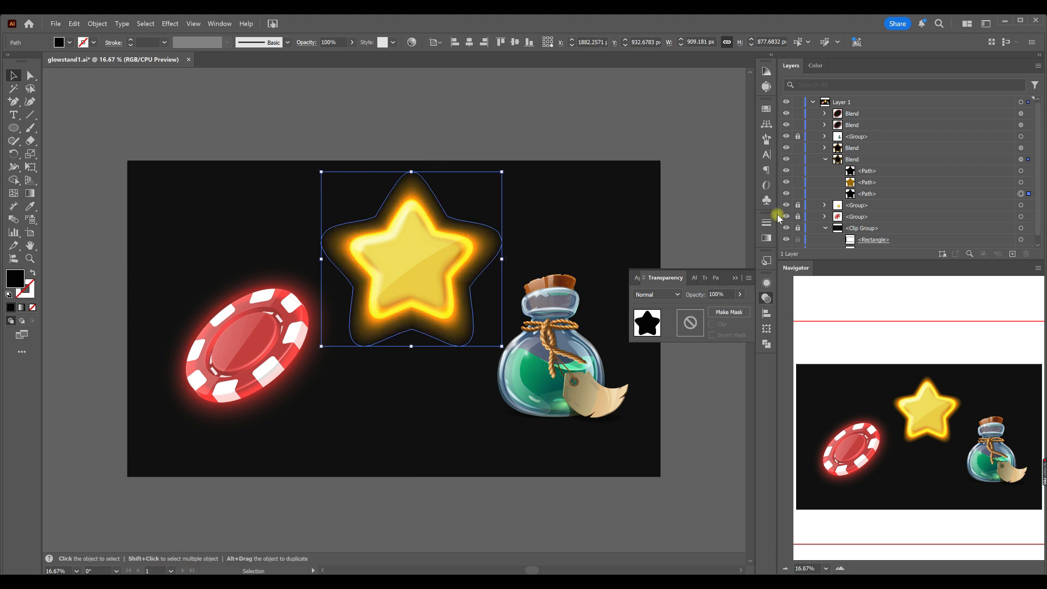
pyautogui.click(741, 295)
pyautogui.moveTo(740, 308); pyautogui.dragTo(679, 311)
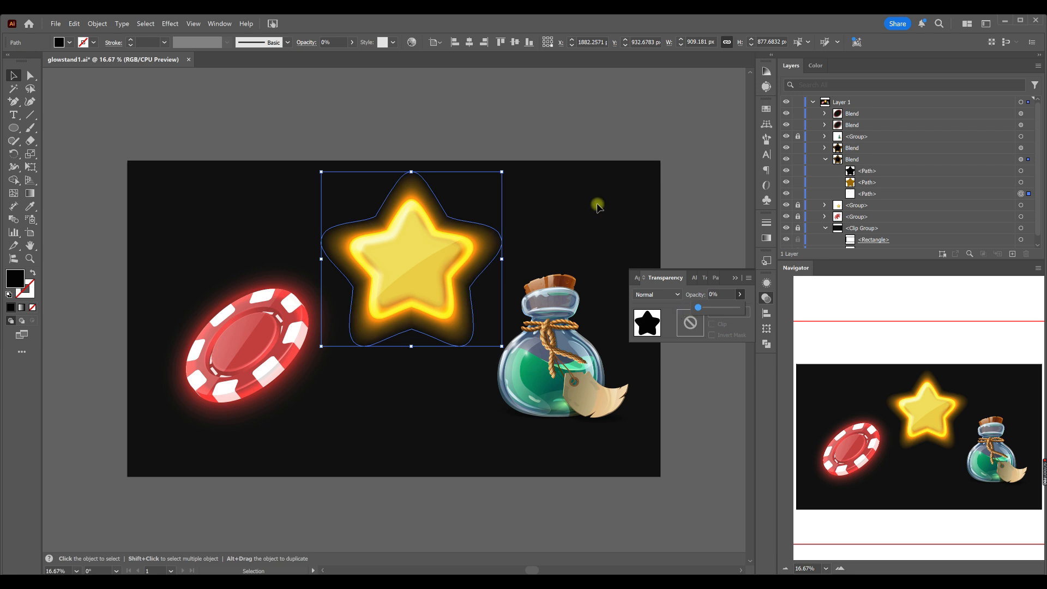
pyautogui.click(766, 301)
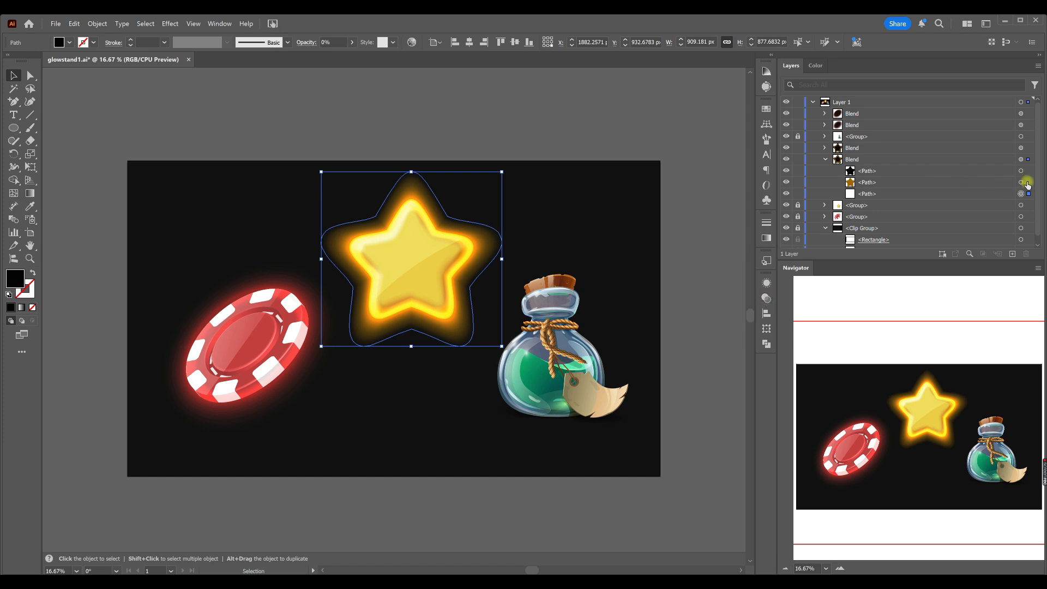
# Step: Darken the middle path of the star's Color Dodge blend to the brown 5E3C00
pyautogui.click(827, 148)
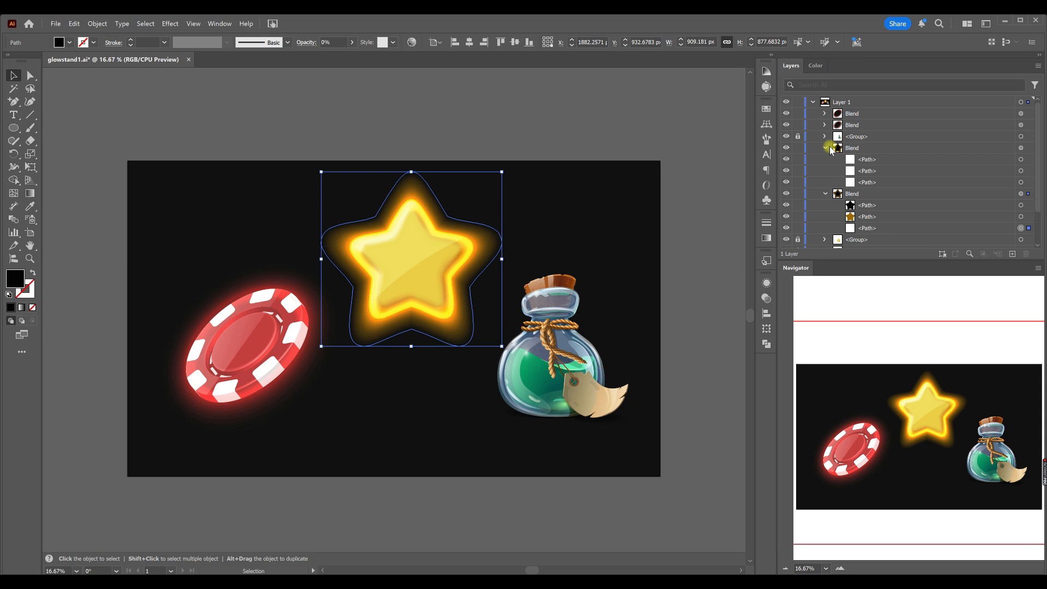
pyautogui.click(1030, 171)
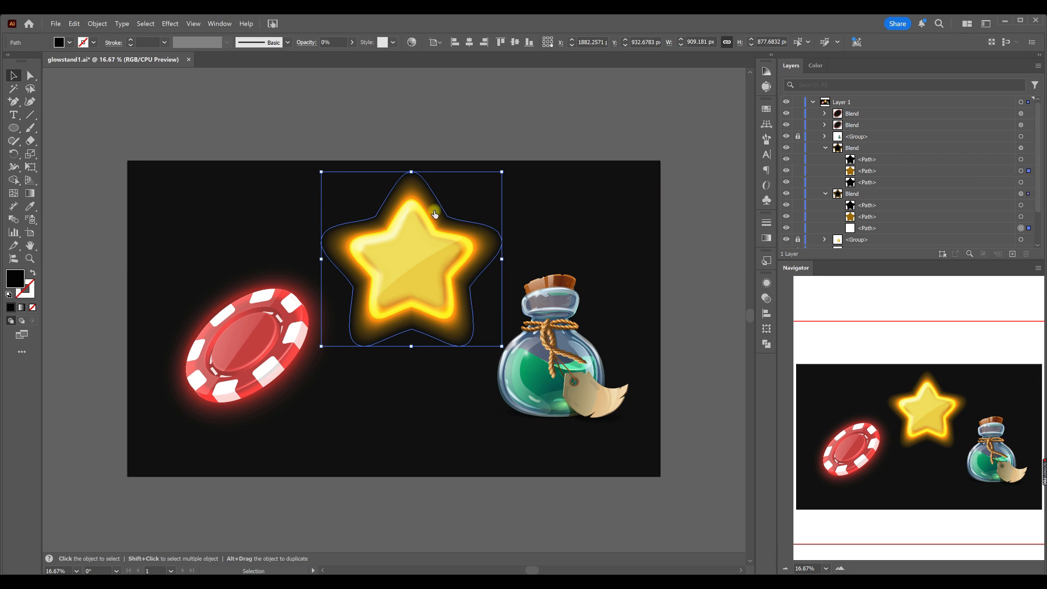
pyautogui.doubleClick(13, 279)
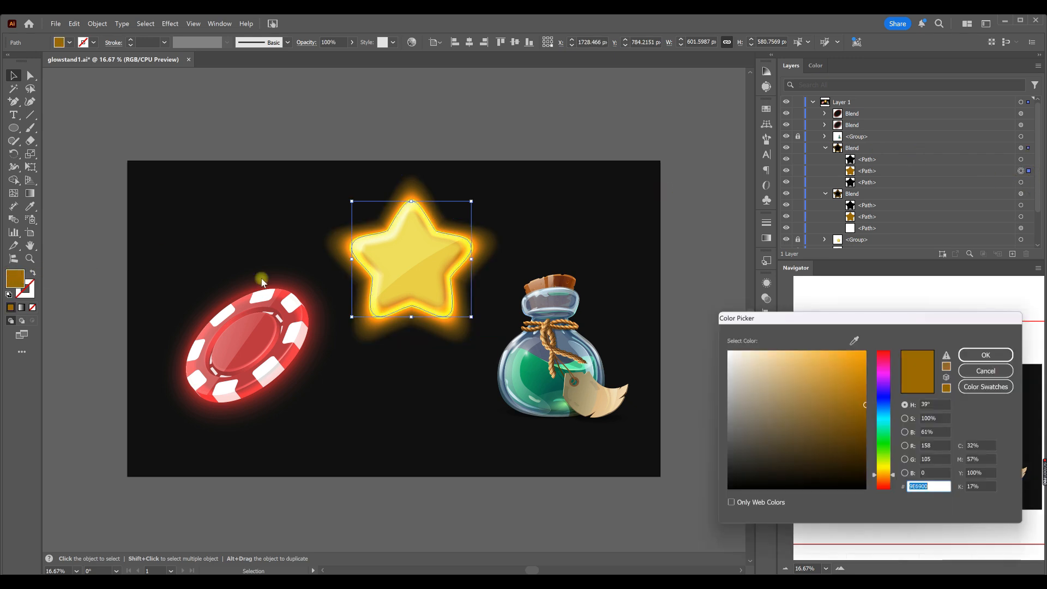
pyautogui.click(866, 425)
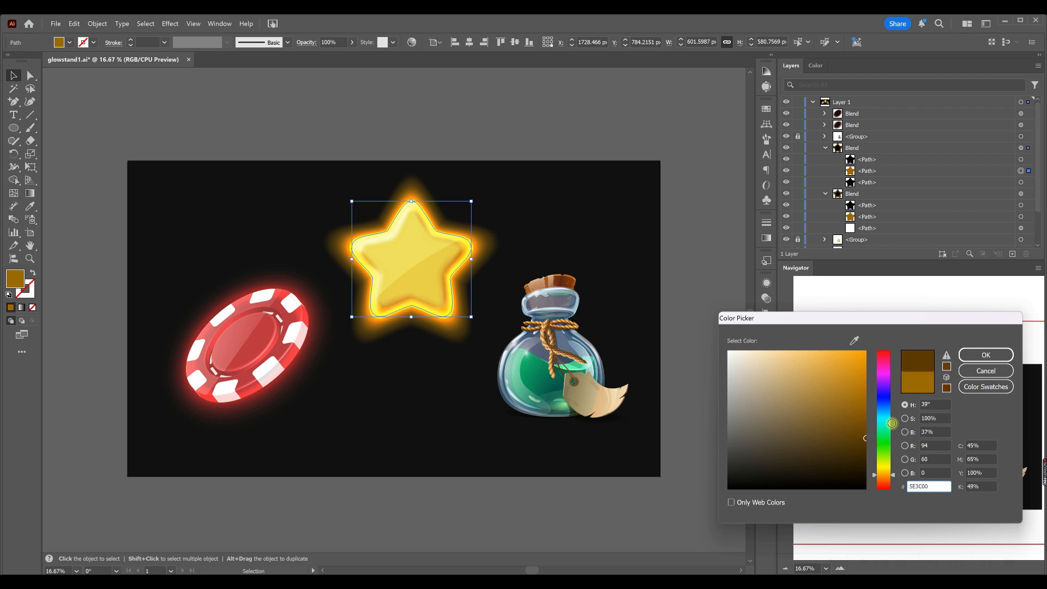
pyautogui.click(986, 355)
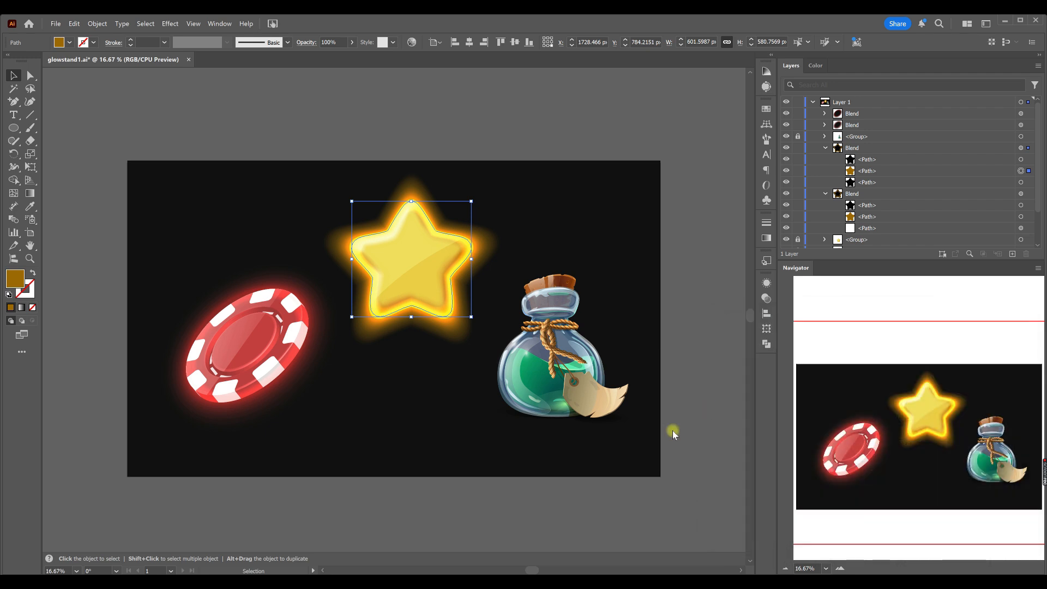
pyautogui.click(691, 271)
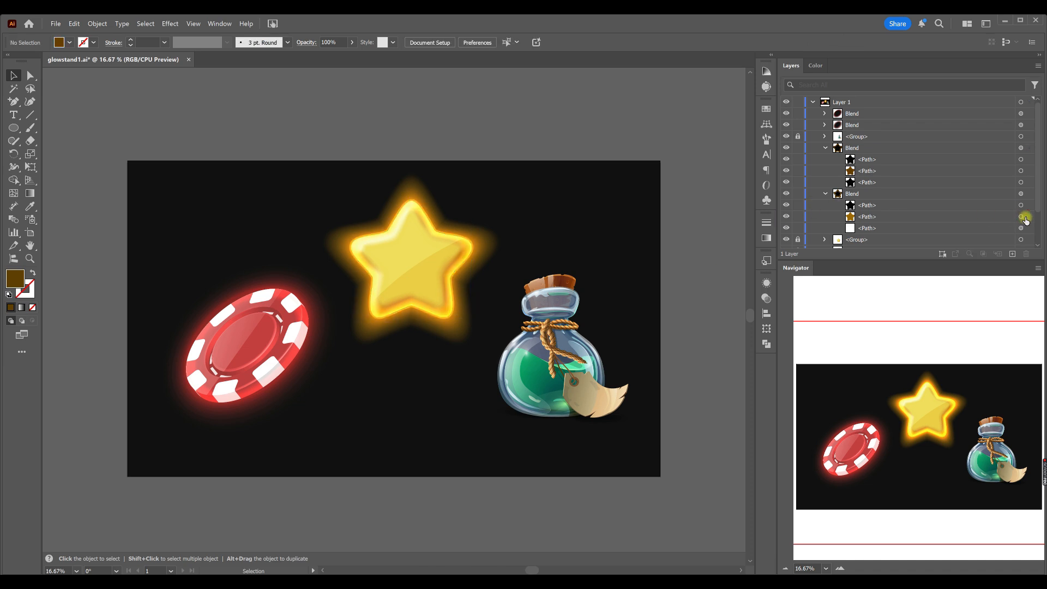
# Step: Darken the fill of the middle path in the star's Screen blend to a muted dark brown
pyautogui.click(1021, 217)
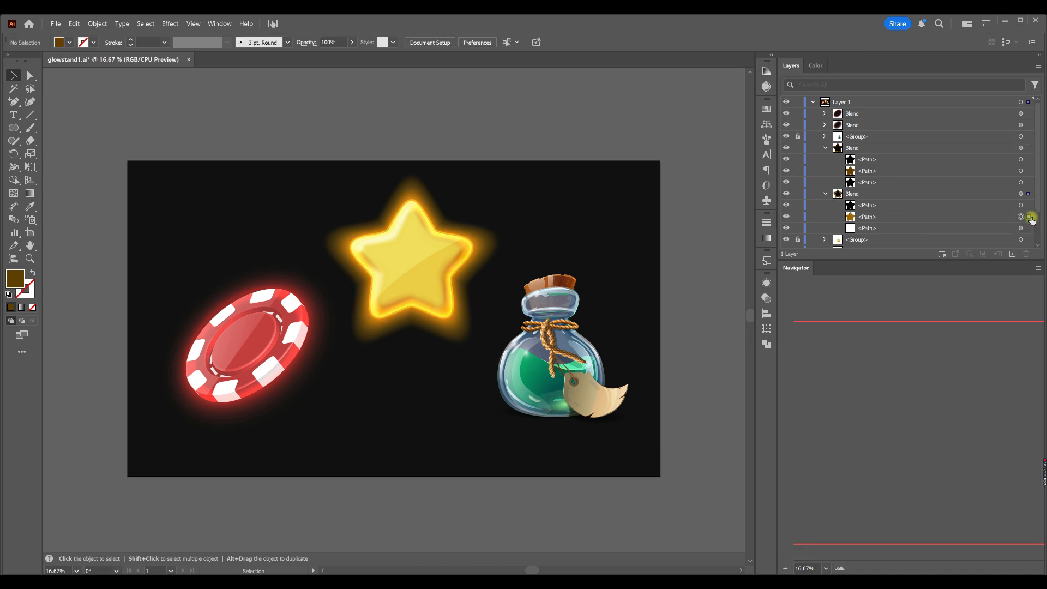
pyautogui.doubleClick(20, 284)
pyautogui.moveTo(816, 441); pyautogui.dragTo(835, 445)
pyautogui.click(968, 355)
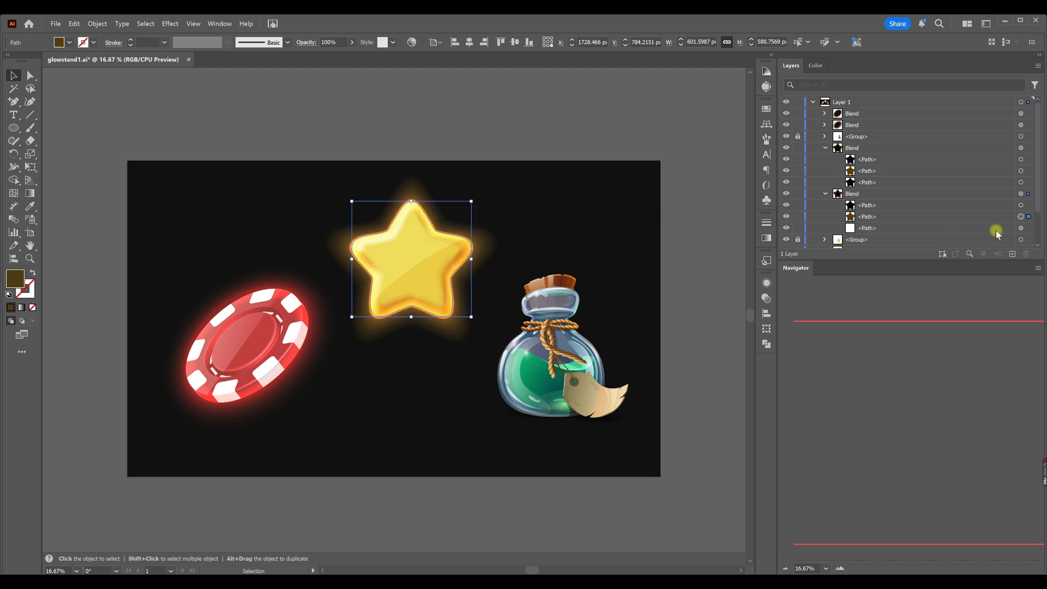
# Step: Shrink the outermost path of the star's Screen blend to about 786 × 759 px
pyautogui.click(1027, 229)
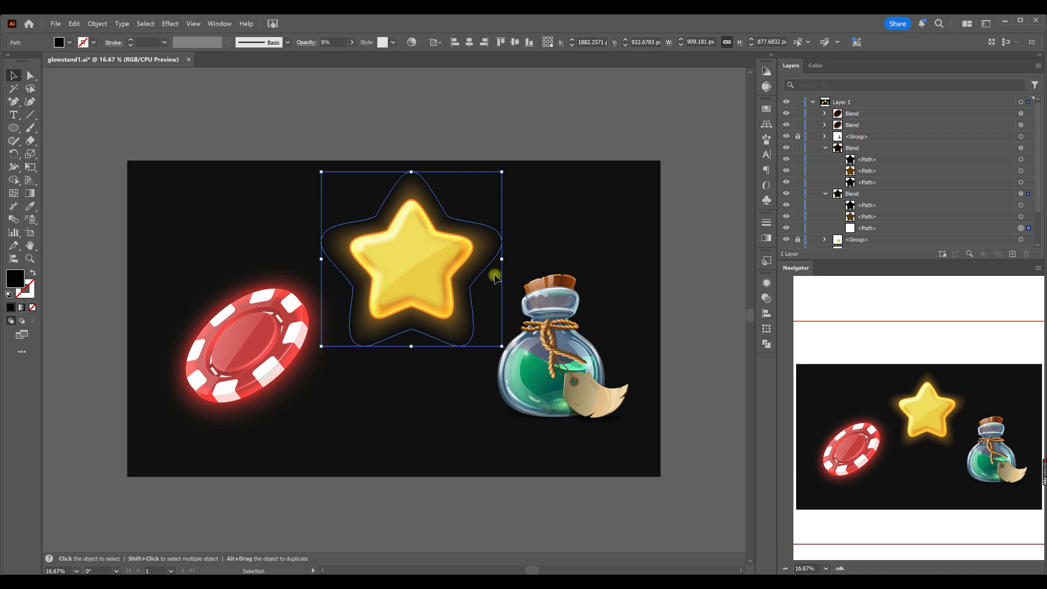
pyautogui.moveTo(504, 262); pyautogui.dragTo(490, 282)
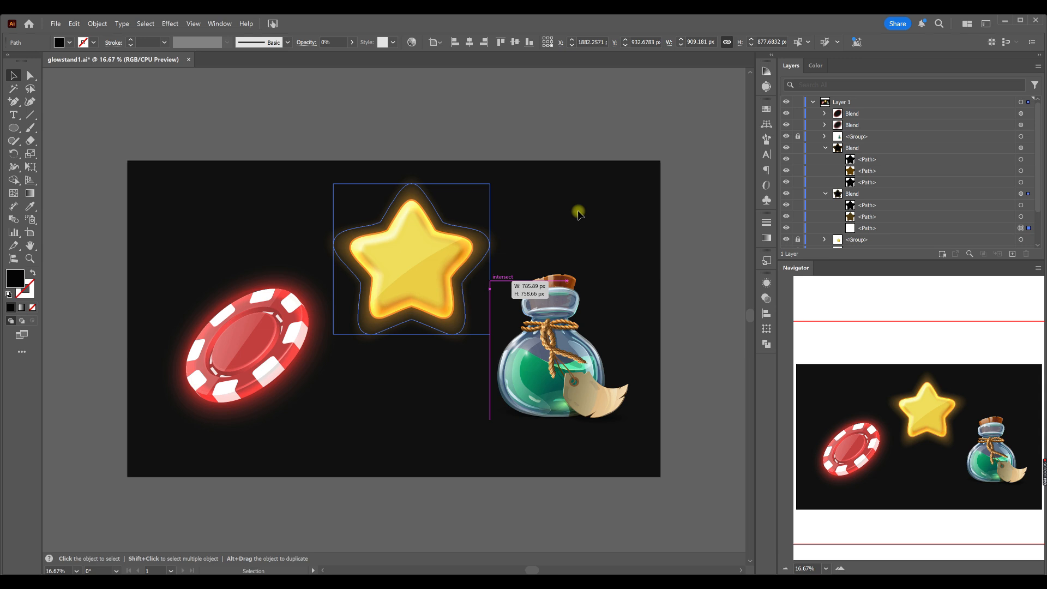
pyautogui.hotkey('ctrl', 'shift', 'a')
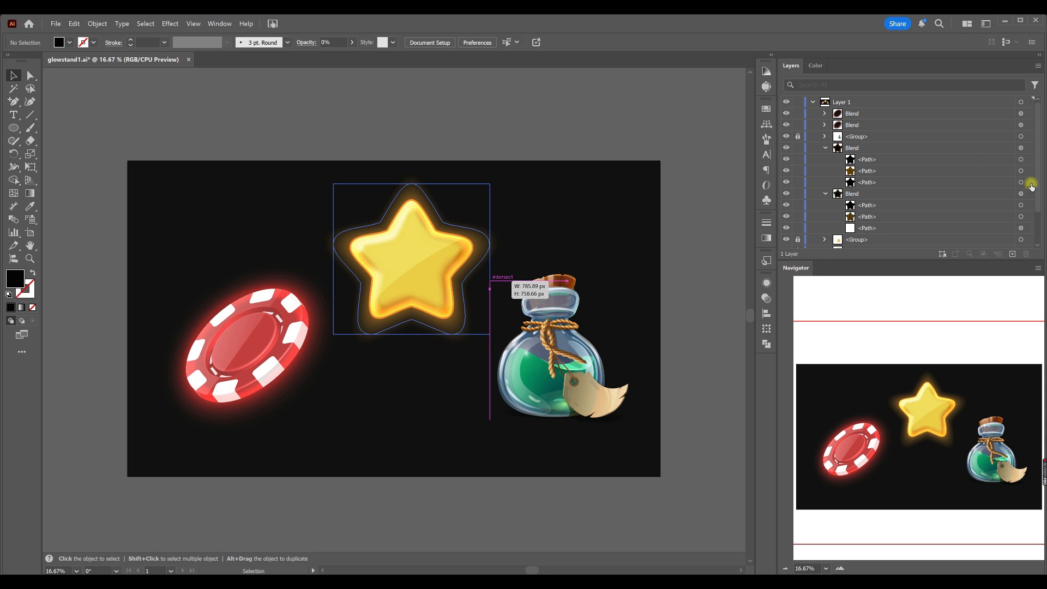
# Step: Resize the star's Color Dodge blend paths, the outermost to about 898 × 867 px and the middle one to about 654 × 631 px
pyautogui.click(1029, 183)
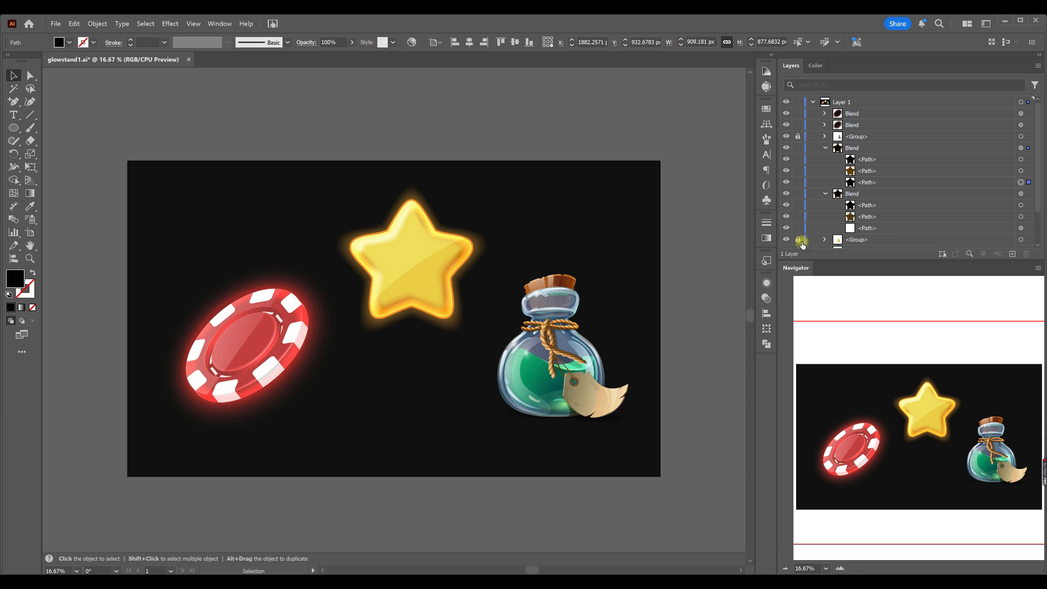
pyautogui.moveTo(489, 260); pyautogui.dragTo(502, 265)
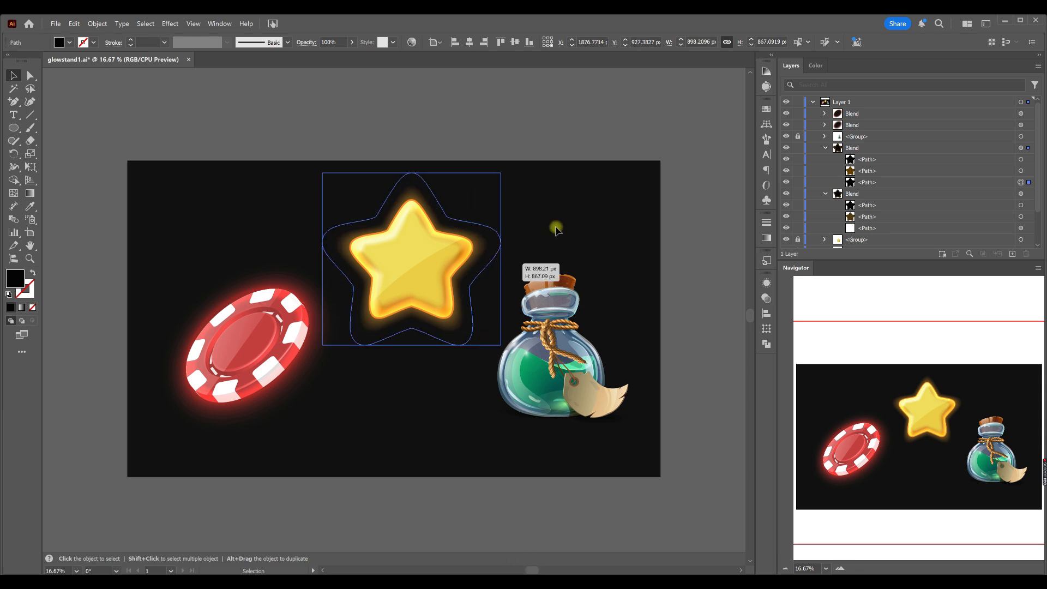
pyautogui.click(1021, 171)
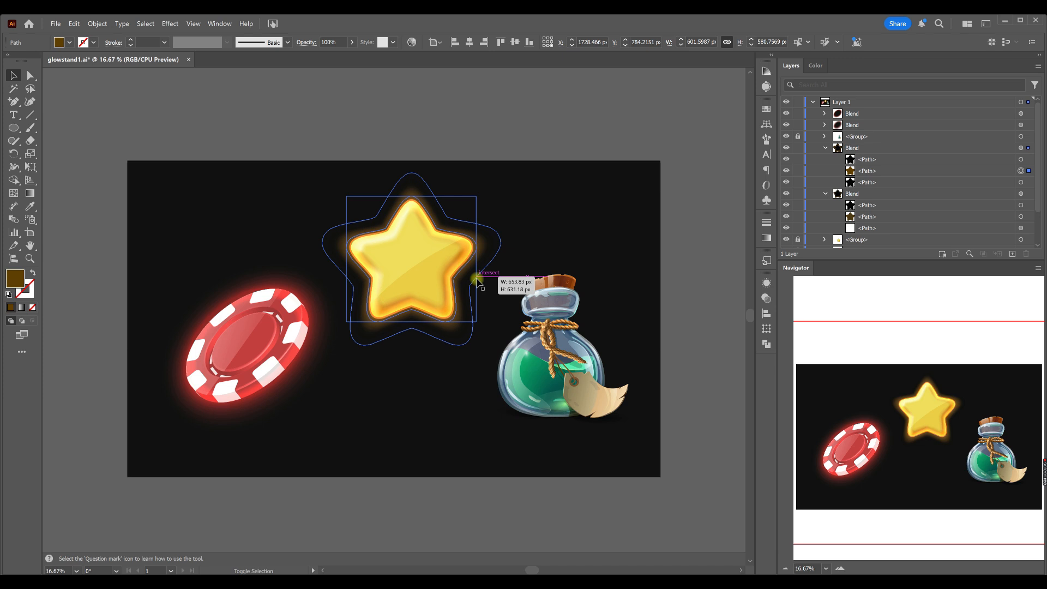
pyautogui.click(567, 235)
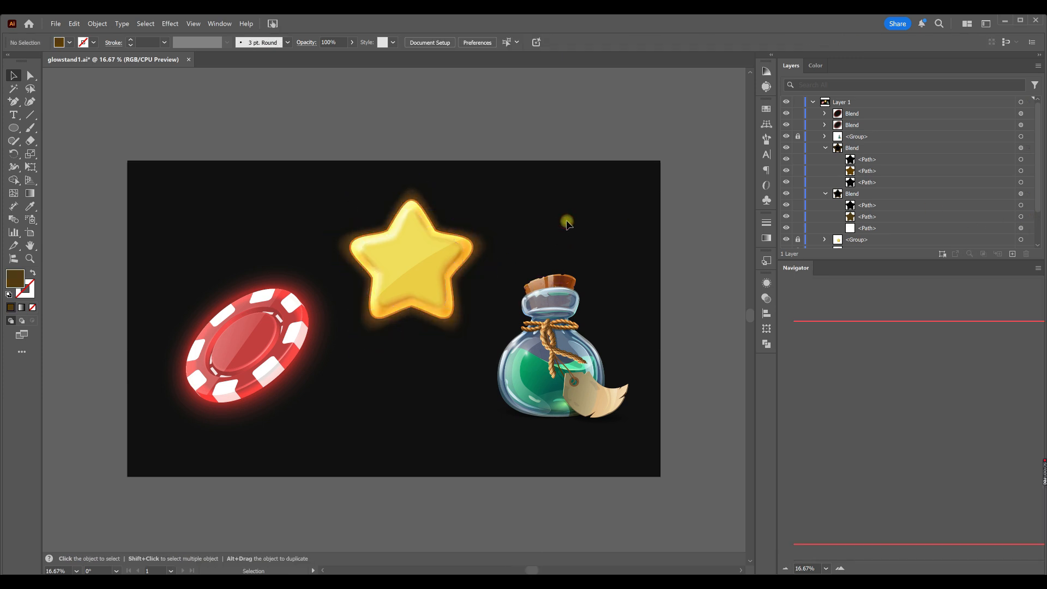
# Step: Shrink the innermost path of the star's Screen blend slightly and collapse both star blends
pyautogui.click(1021, 206)
pyautogui.moveTo(460, 284); pyautogui.dragTo(444, 283)
pyautogui.click(826, 193)
pyautogui.click(826, 150)
# Step: Group the two poker chip blends together, and group the two star blends together
pyautogui.click(1028, 160)
pyautogui.click(1029, 159)
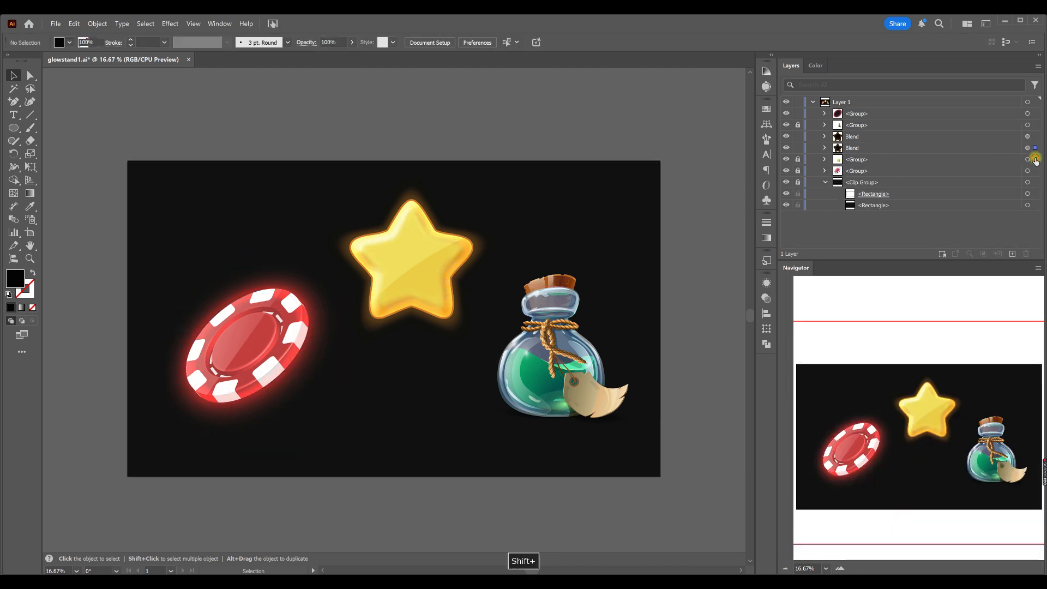
pyautogui.keyDown('shift'); pyautogui.click(1035, 148); pyautogui.keyUp('shift')
pyautogui.keyDown('shift'); pyautogui.click(1036, 137); pyautogui.keyUp('shift')
pyautogui.hotkey('ctrl', 'g')
# Step: Compare the icons with and without glow by hiding and showing the chip and star glow groups
pyautogui.click(610, 132)
pyautogui.click(786, 114)
pyautogui.click(786, 113)
pyautogui.click(787, 137)
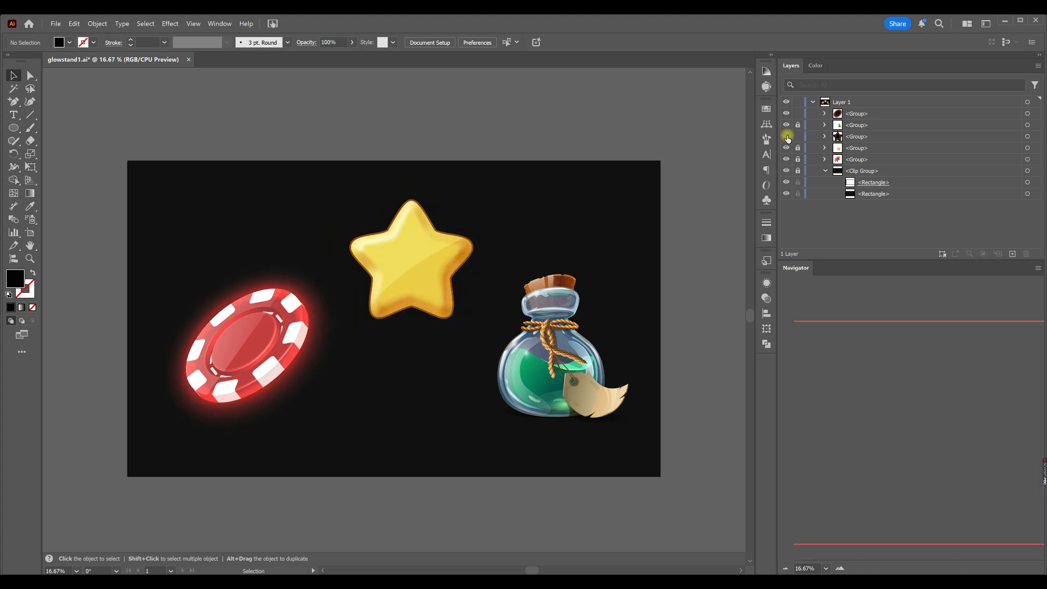
pyautogui.click(787, 136)
# Step: Brighten the middle path of the star's Color Dodge blend to the brown 915900, and collapse the star glow group
pyautogui.click(825, 136)
pyautogui.click(837, 148)
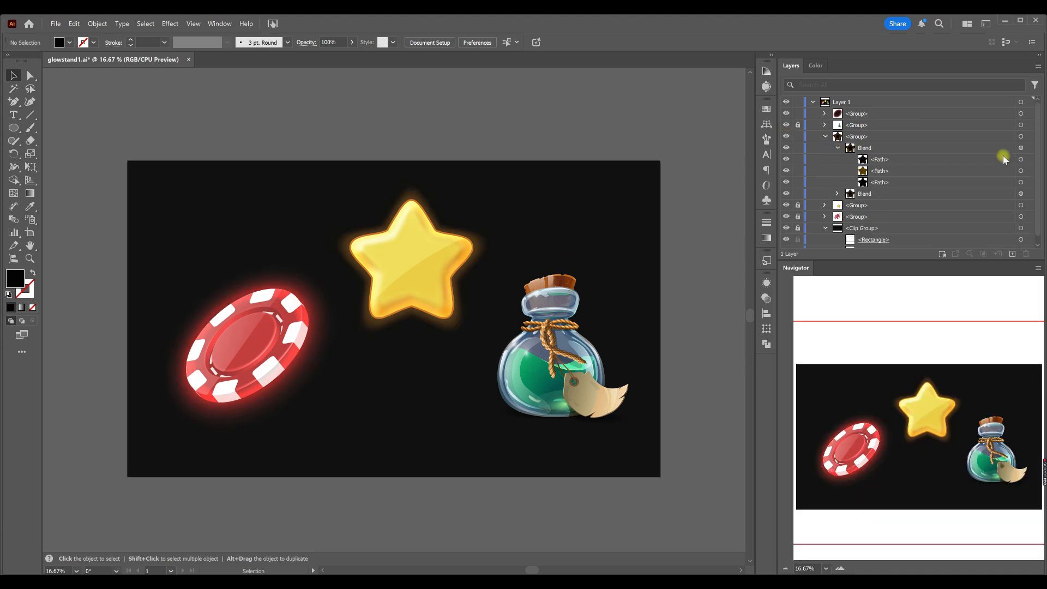
pyautogui.click(1029, 171)
pyautogui.doubleClick(15, 278)
pyautogui.click(987, 356)
pyautogui.click(611, 194)
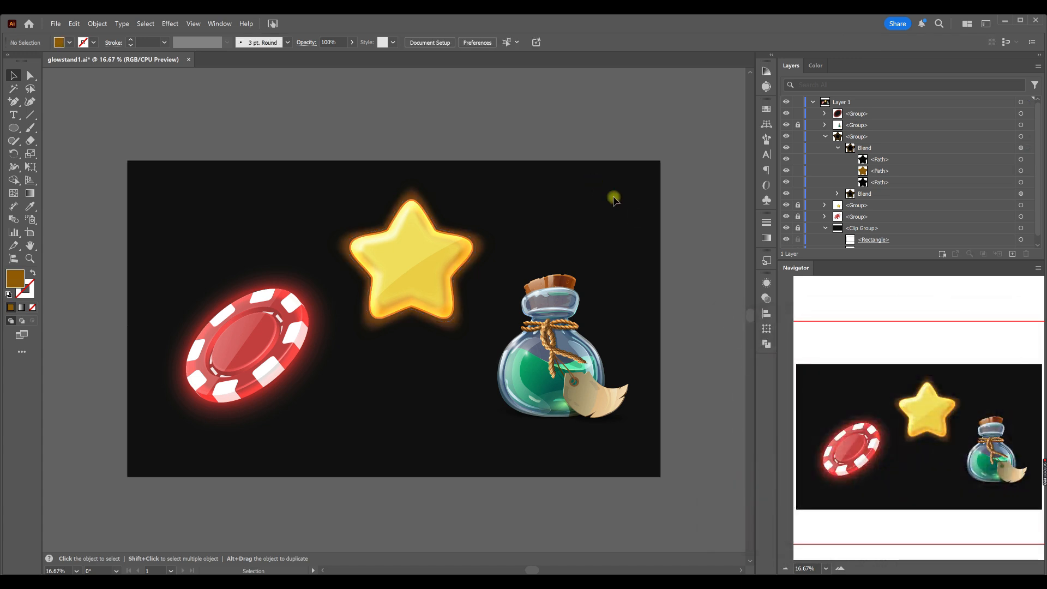
pyautogui.click(825, 137)
# Step: Draw a closed outline around the potion bottle with the Pen tool, following its cork, neck and round body
pyautogui.click(13, 102)
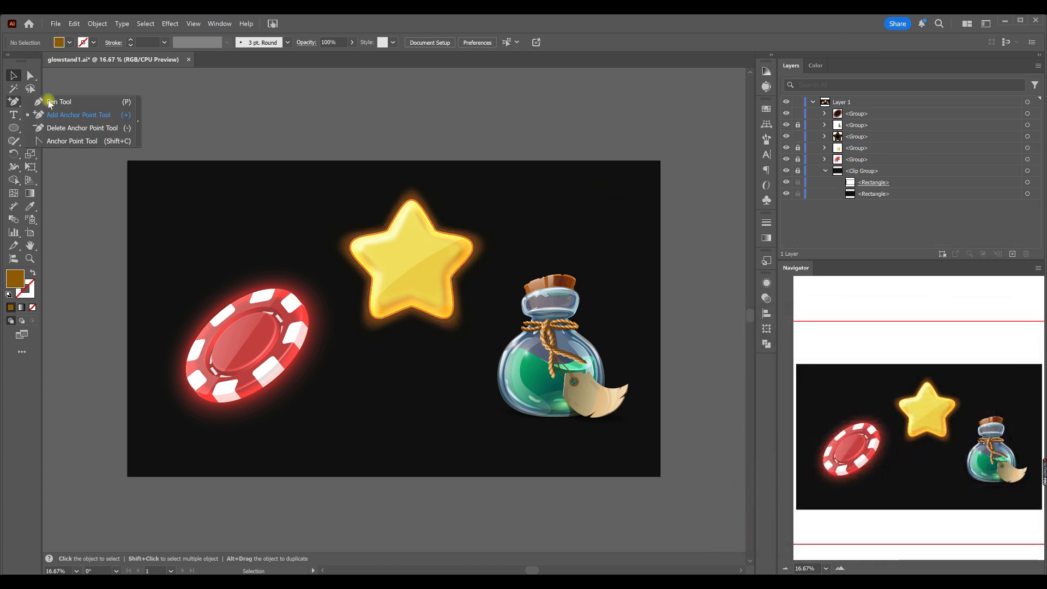
pyautogui.press('p')
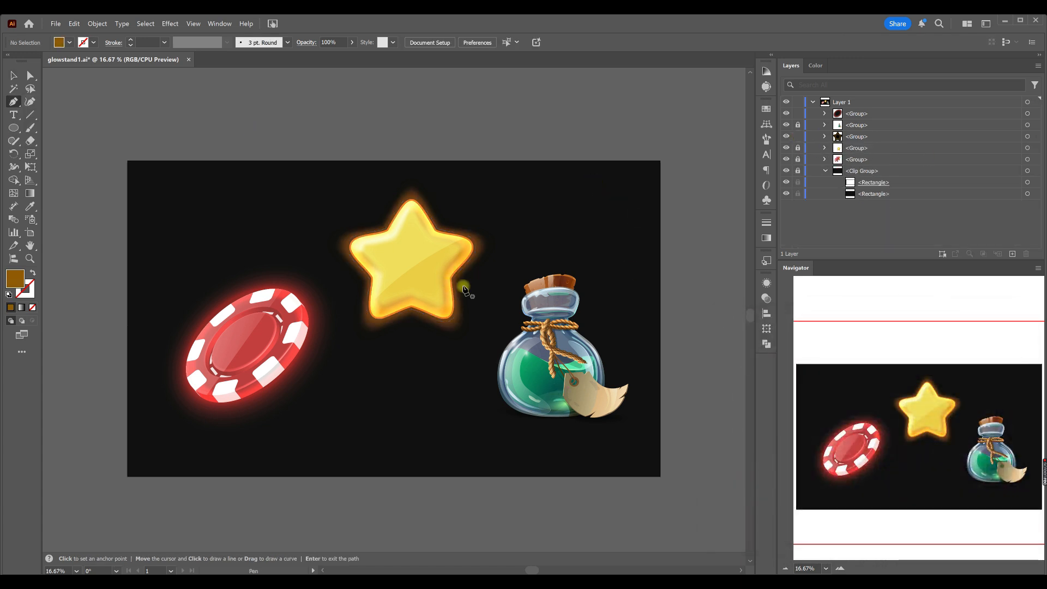
pyautogui.click(526, 286)
pyautogui.click(576, 288)
pyautogui.moveTo(576, 288); pyautogui.dragTo(600, 308)
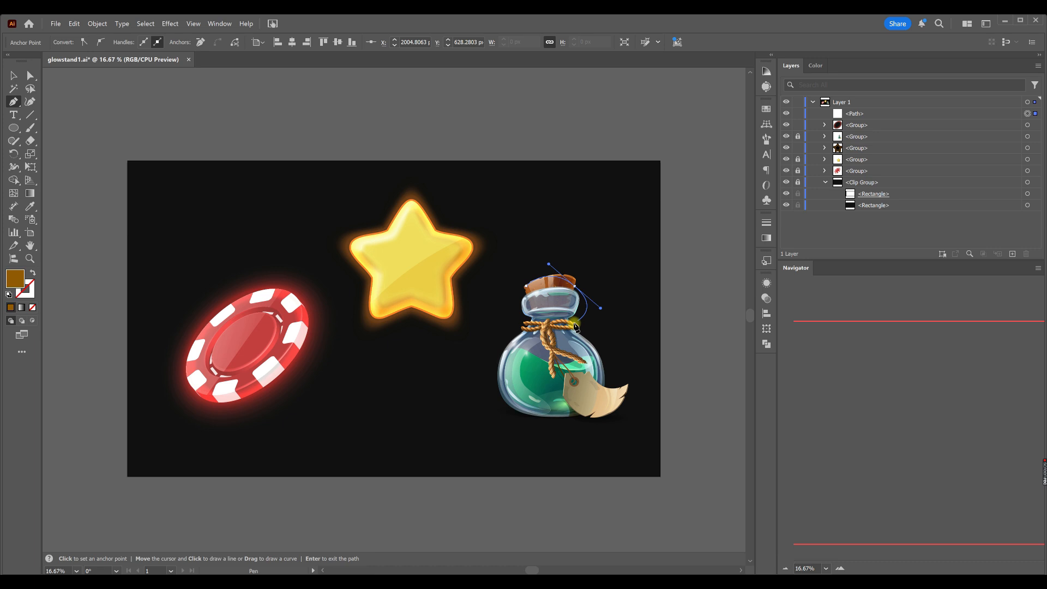
pyautogui.click(574, 326)
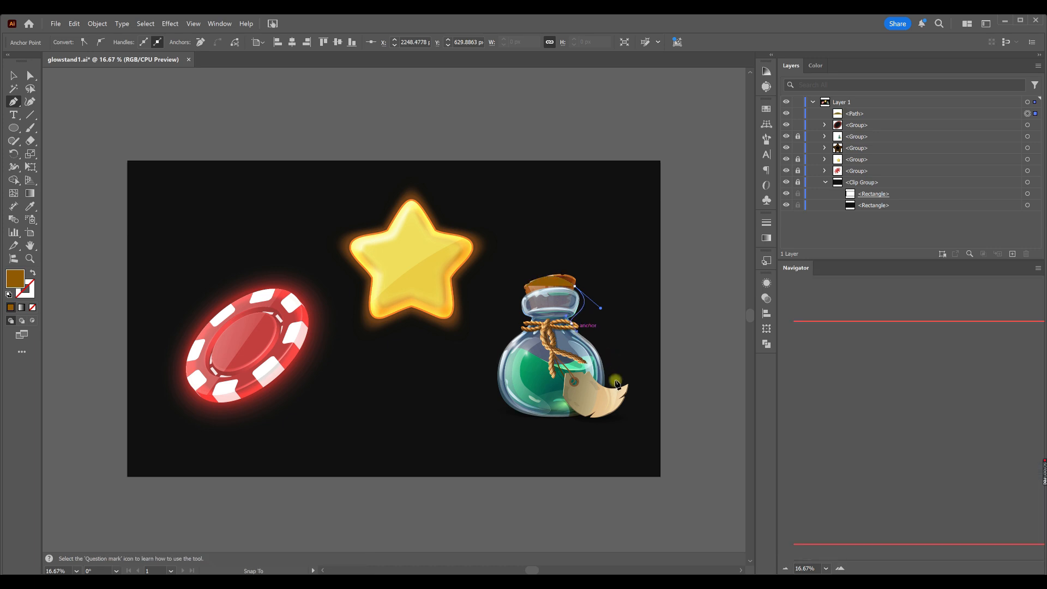
pyautogui.moveTo(578, 417); pyautogui.dragTo(501, 459)
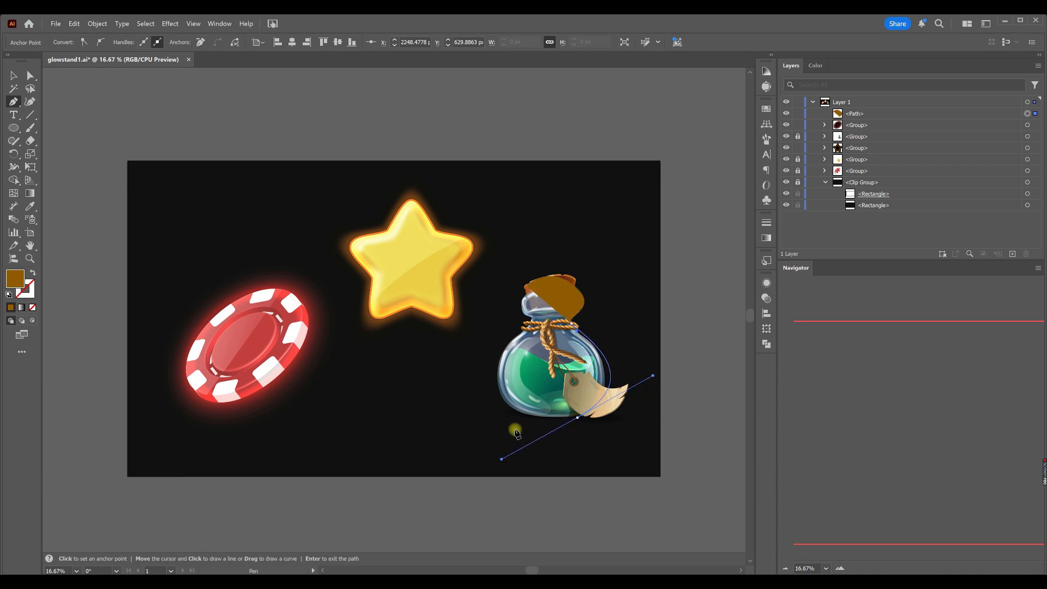
pyautogui.click(577, 417)
pyautogui.moveTo(524, 413); pyautogui.dragTo(500, 404)
pyautogui.click(529, 329)
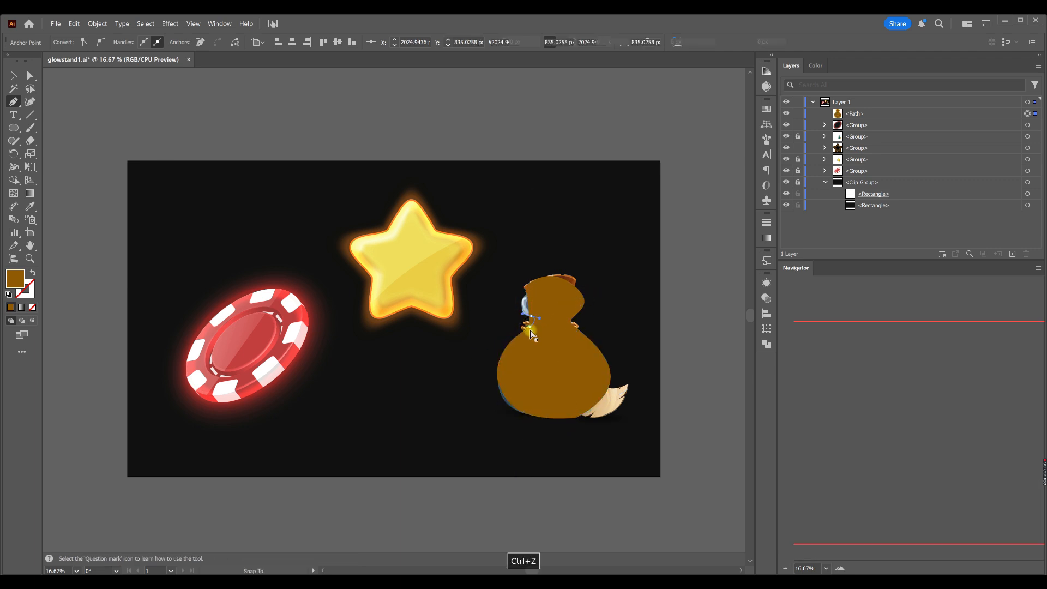
pyautogui.moveTo(533, 325); pyautogui.dragTo(627, 241)
pyautogui.click(533, 327)
pyautogui.moveTo(526, 286); pyautogui.dragTo(552, 254)
# Step: Refine the bottle outline by adjusting its anchor points and curve handles to fit the cork, neck and body
pyautogui.press('a')
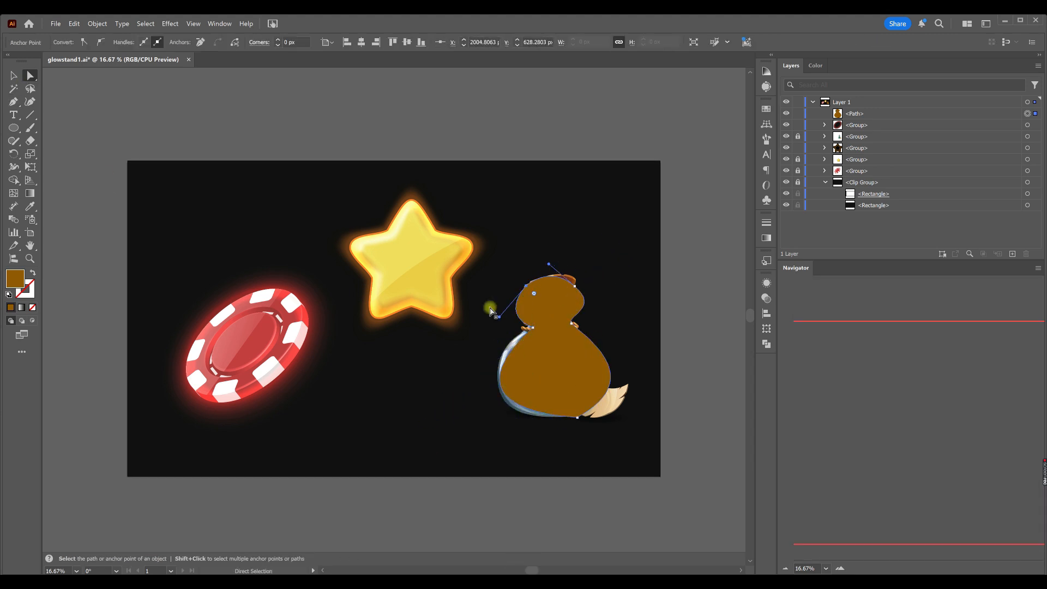
pyautogui.click(499, 319)
pyautogui.moveTo(499, 318)
pyautogui.mouseDown()
pyautogui.moveTo(528, 299)
pyautogui.moveTo(510, 314)
pyautogui.mouseUp()
pyautogui.moveTo(575, 286); pyautogui.dragTo(597, 295)
pyautogui.moveTo(578, 418); pyautogui.dragTo(553, 417)
pyautogui.moveTo(631, 374); pyautogui.dragTo(660, 411)
pyautogui.moveTo(553, 406); pyautogui.dragTo(570, 192)
pyautogui.click(555, 446)
pyautogui.click(556, 375)
pyautogui.moveTo(532, 328); pyautogui.dragTo(531, 323)
pyautogui.click(638, 332)
pyautogui.click(564, 349)
# Step: Duplicate the bottle outline in place and enlarge the copy to about 705 × 918 px
pyautogui.moveTo(856, 113); pyautogui.dragTo(855, 118)
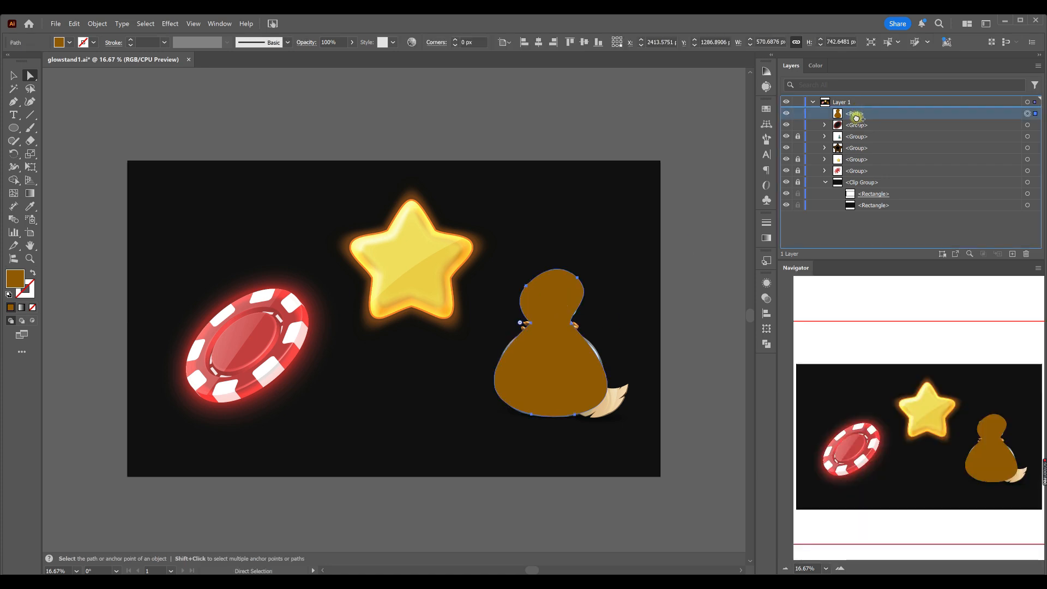
pyautogui.hotkey('ctrl', 'f')
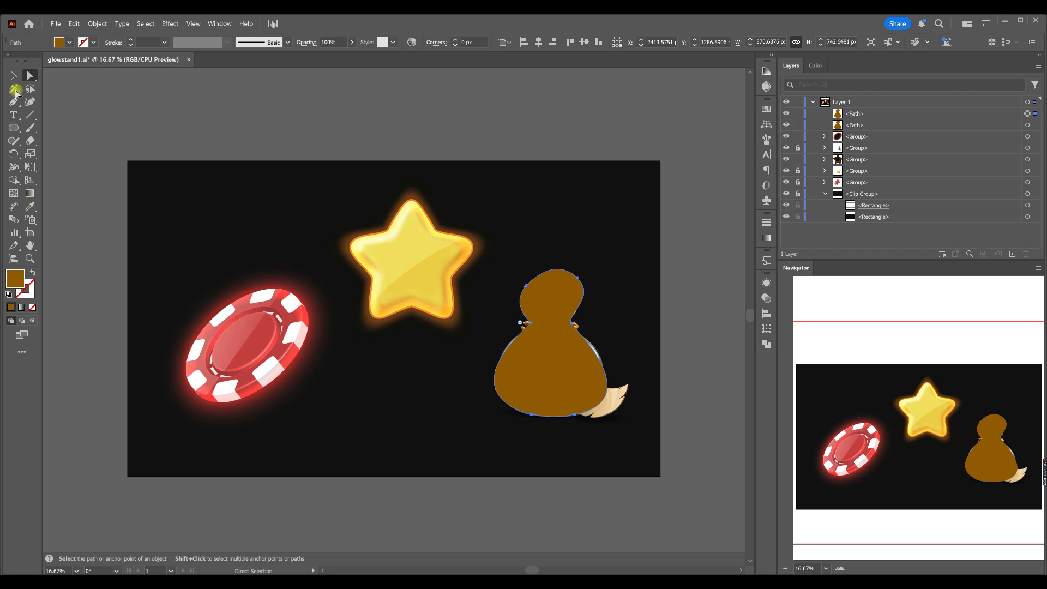
pyautogui.click(13, 76)
pyautogui.click(587, 354)
pyautogui.moveTo(614, 346); pyautogui.dragTo(608, 346)
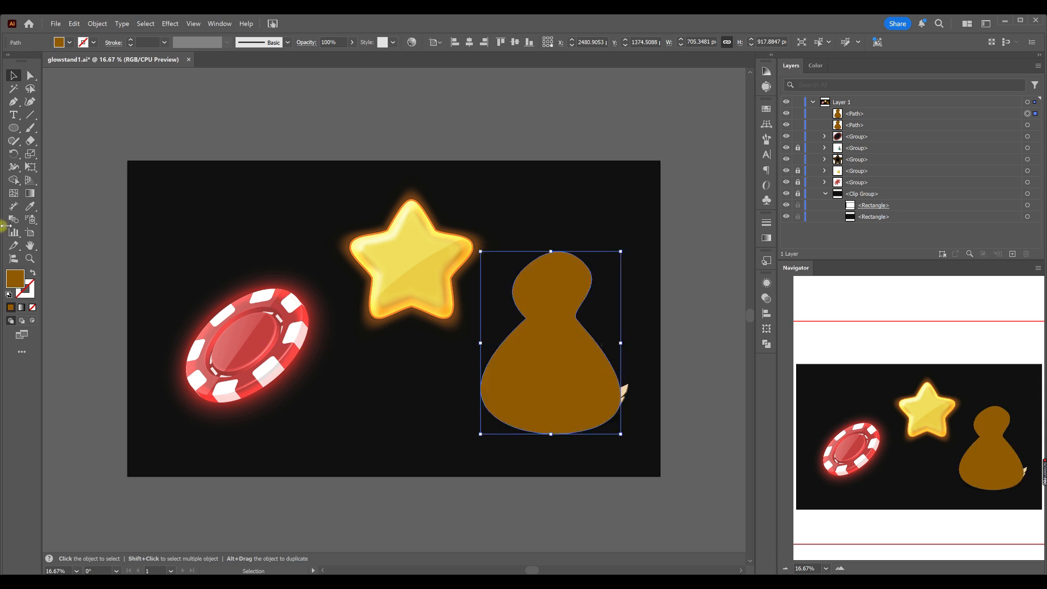
# Step: Fill the enlarged bottle shape with black and move the smaller brown shape above it in the stacking order
pyautogui.doubleClick(23, 282)
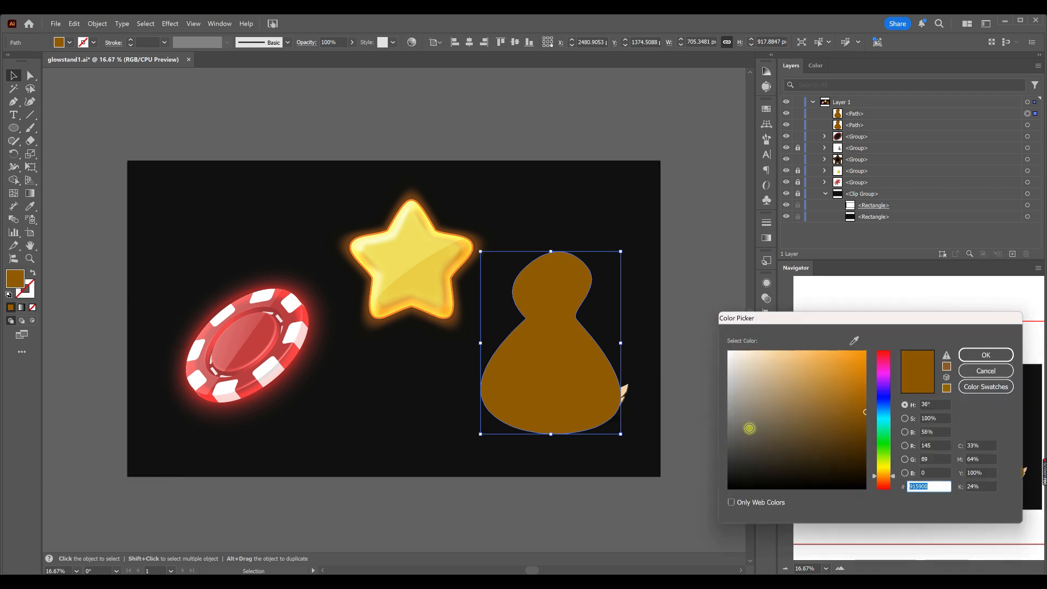
pyautogui.click(987, 353)
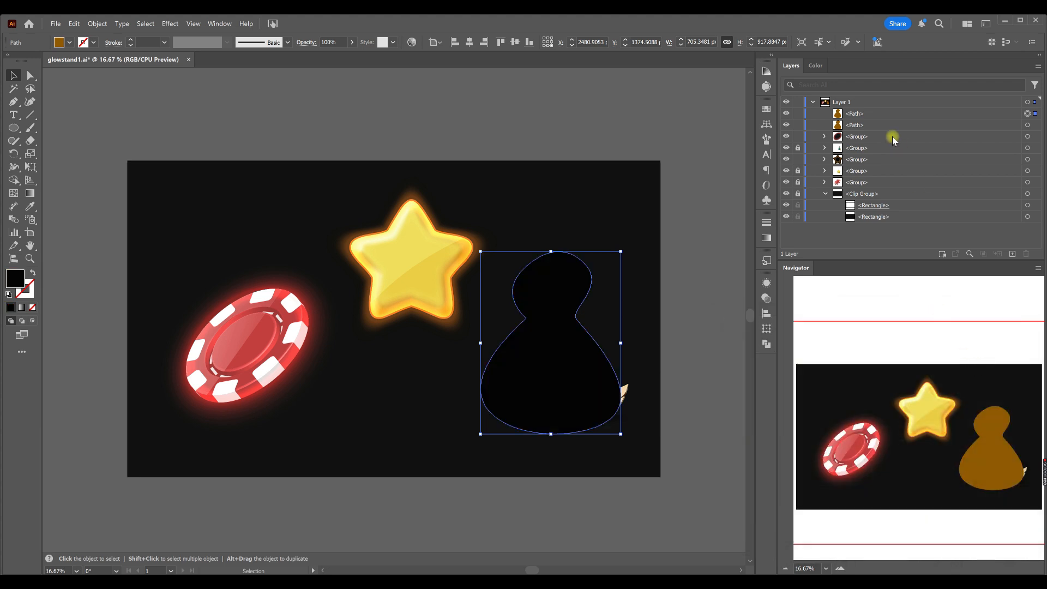
pyautogui.moveTo(855, 125); pyautogui.dragTo(859, 106)
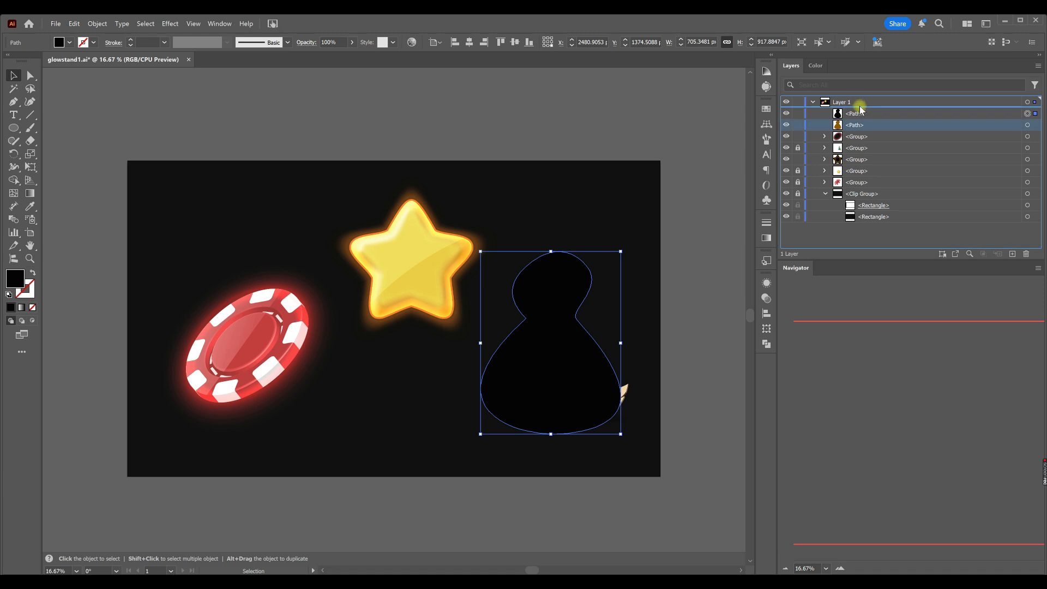
pyautogui.moveTo(859, 109); pyautogui.dragTo(860, 109)
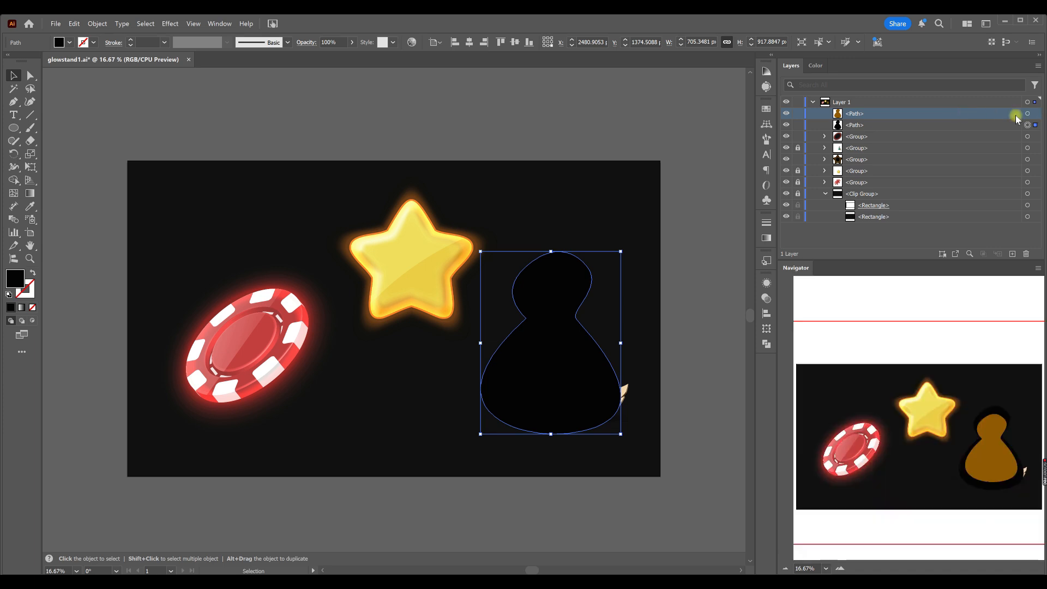
# Step: Duplicate the brown bottle shape in place and shrink the copy to about 423 × 663 px
pyautogui.click(1016, 115)
pyautogui.moveTo(862, 111); pyautogui.dragTo(854, 109)
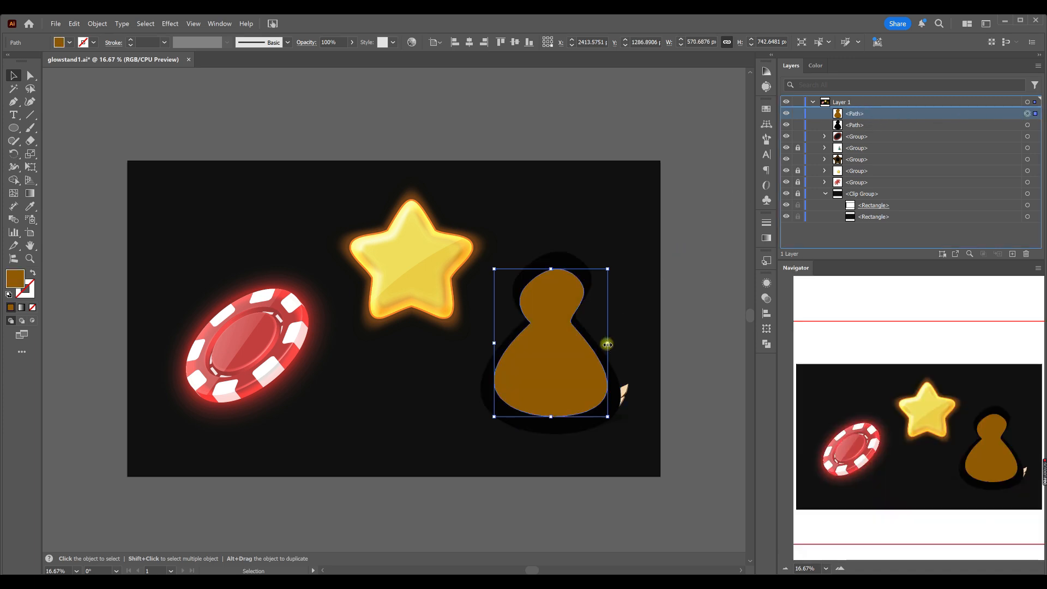
pyautogui.hotkey('ctrl', 'c')
pyautogui.hotkey('ctrl', 'f')
pyautogui.moveTo(608, 345); pyautogui.dragTo(558, 276)
pyautogui.moveTo(552, 403); pyautogui.dragTo(550, 413)
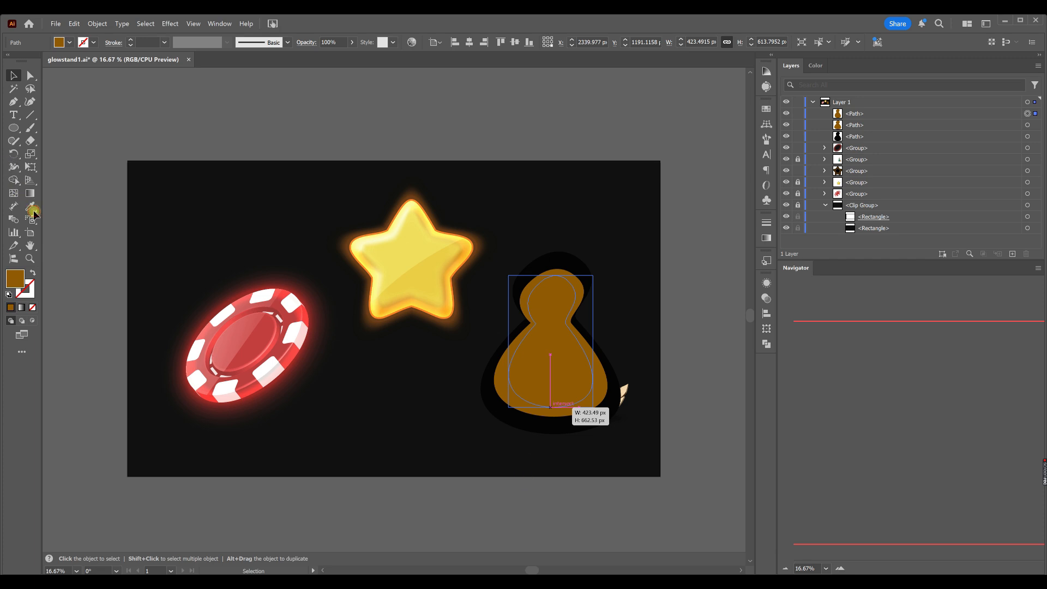
# Step: Fill the smallest bottle shape with black sampled from the outermost shape using the Eyedropper
pyautogui.click(31, 207)
pyautogui.click(580, 425)
pyautogui.click(555, 428)
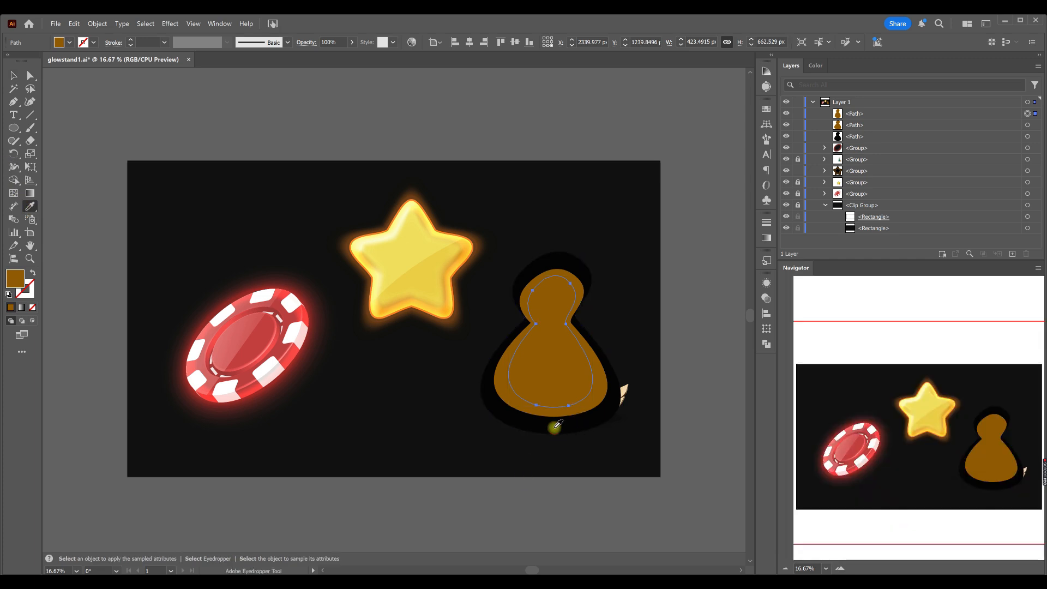
pyautogui.click(556, 428)
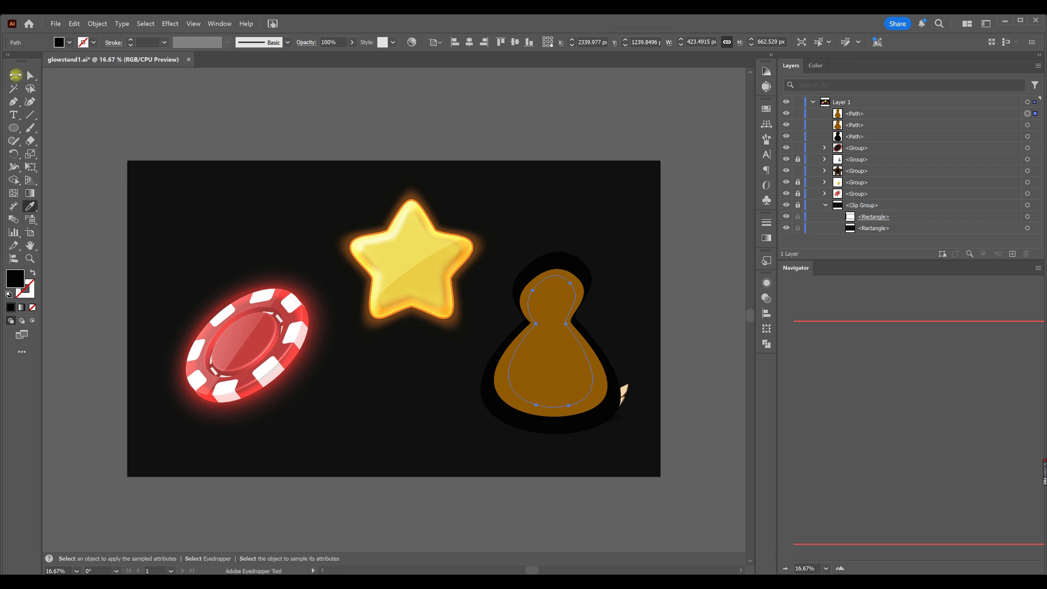
# Step: Select all three bottle shapes and make a blend from them
pyautogui.click(16, 75)
pyautogui.moveTo(471, 449); pyautogui.dragTo(572, 384)
pyautogui.hotkey('ctrl', 'alt', 'b')
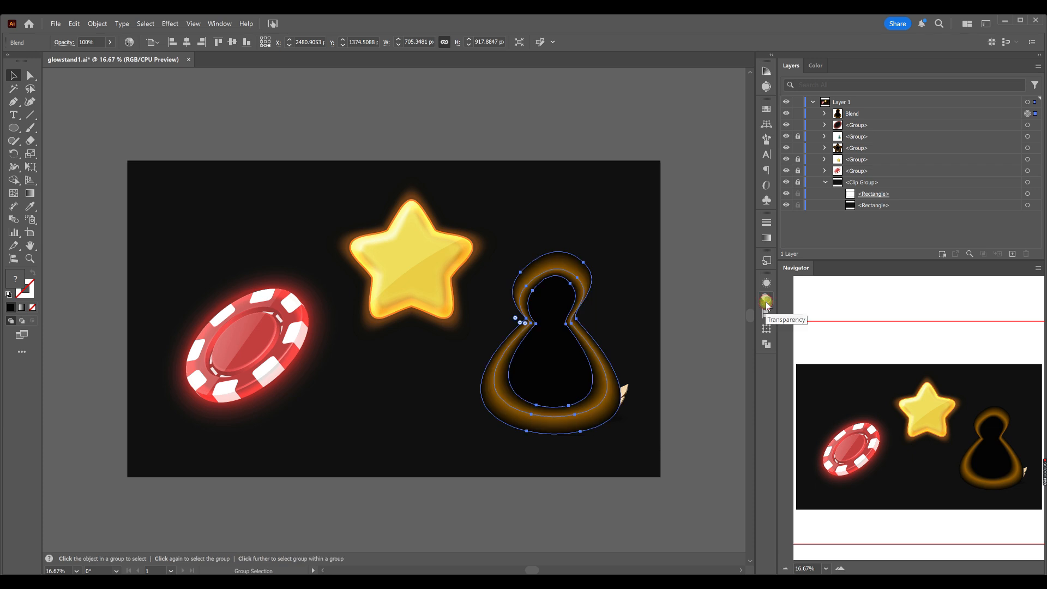
# Step: Set the bottle blend's blending mode to Screen
pyautogui.click(766, 301)
pyautogui.click(654, 297)
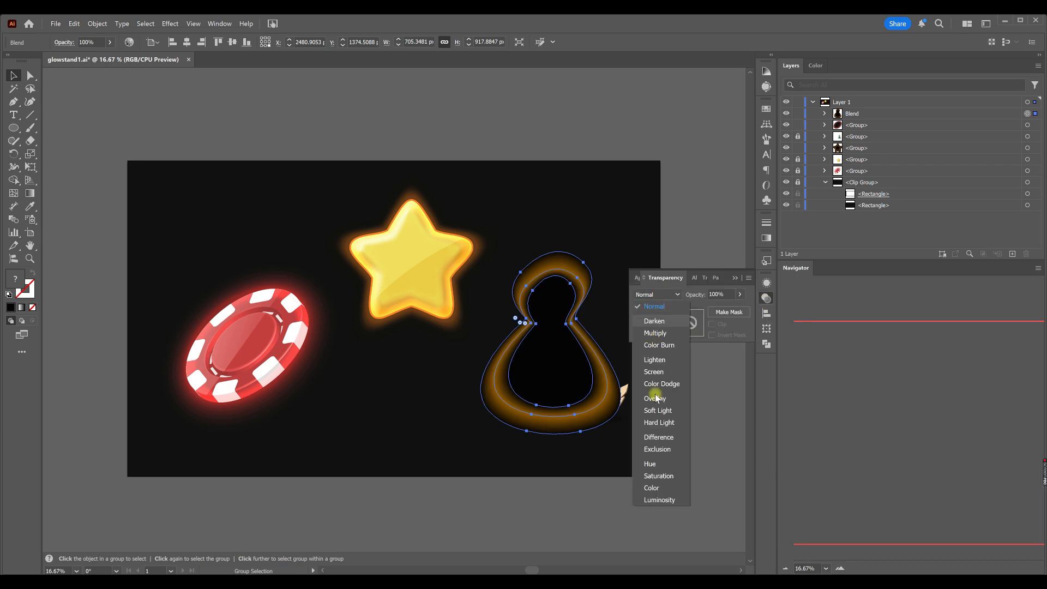
pyautogui.click(660, 370)
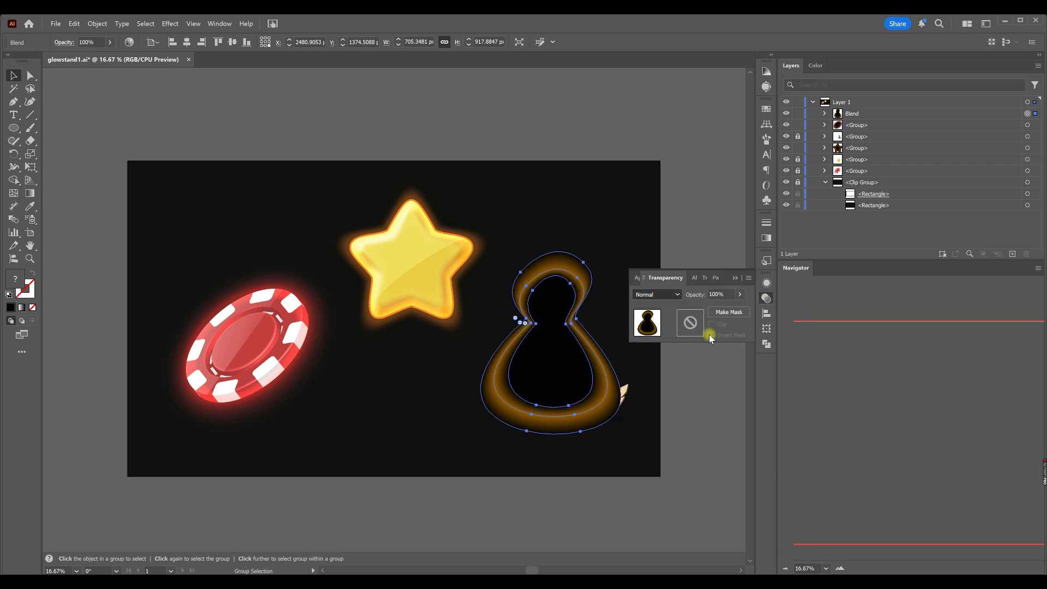
pyautogui.click(764, 299)
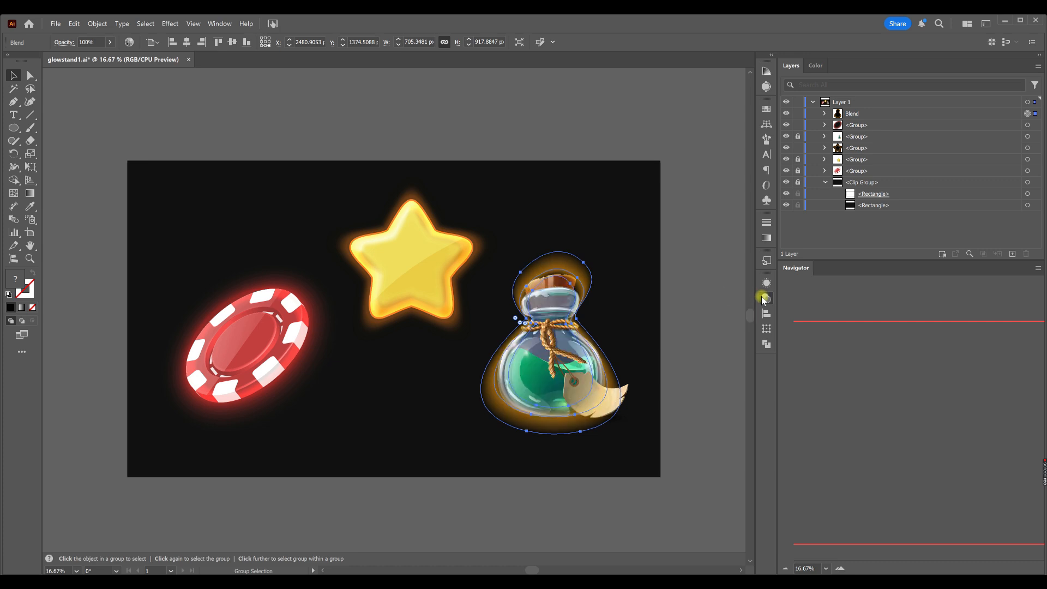
# Step: Recolor the middle brown shape of the bottle blend to teal with hex 008E8E
pyautogui.click(663, 325)
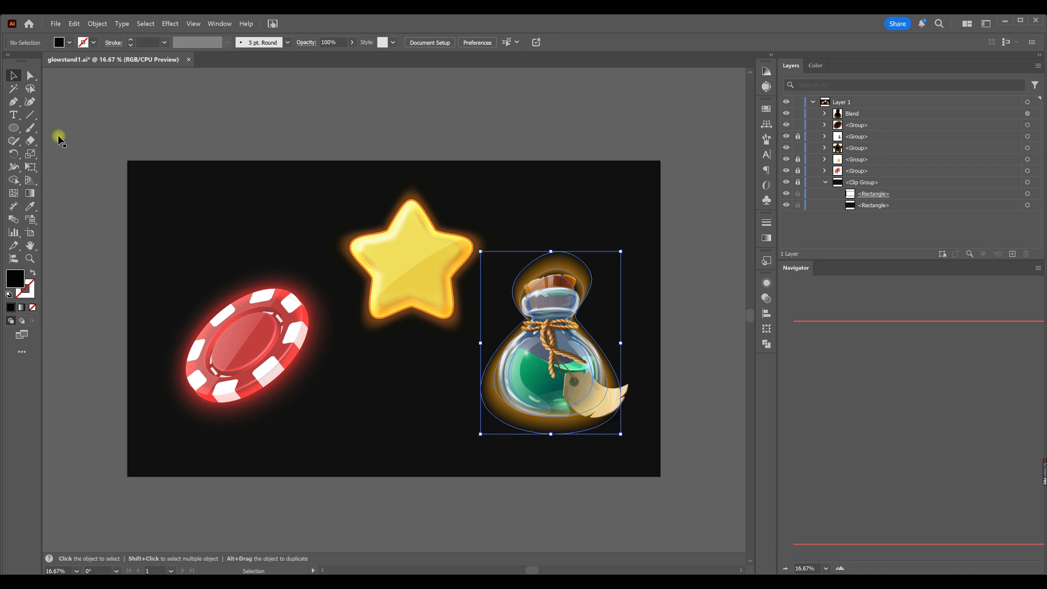
pyautogui.click(28, 75)
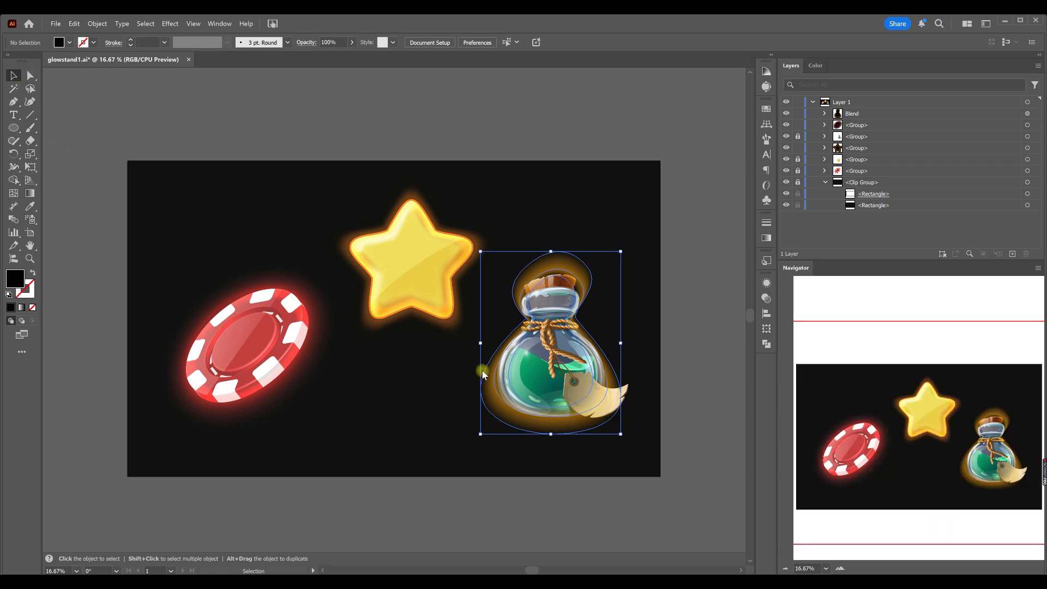
pyautogui.click(506, 410)
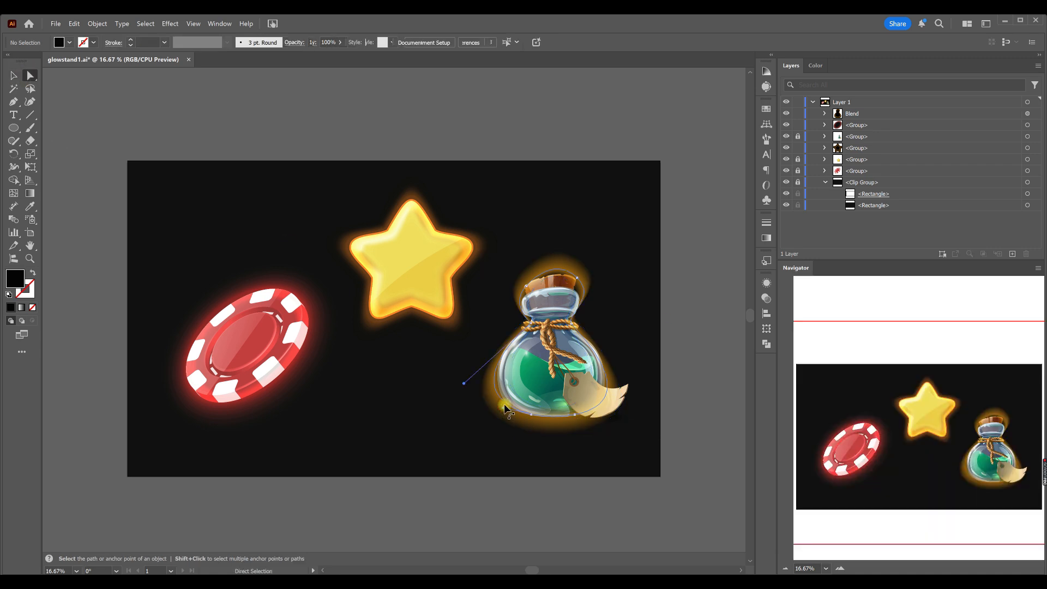
pyautogui.doubleClick(15, 278)
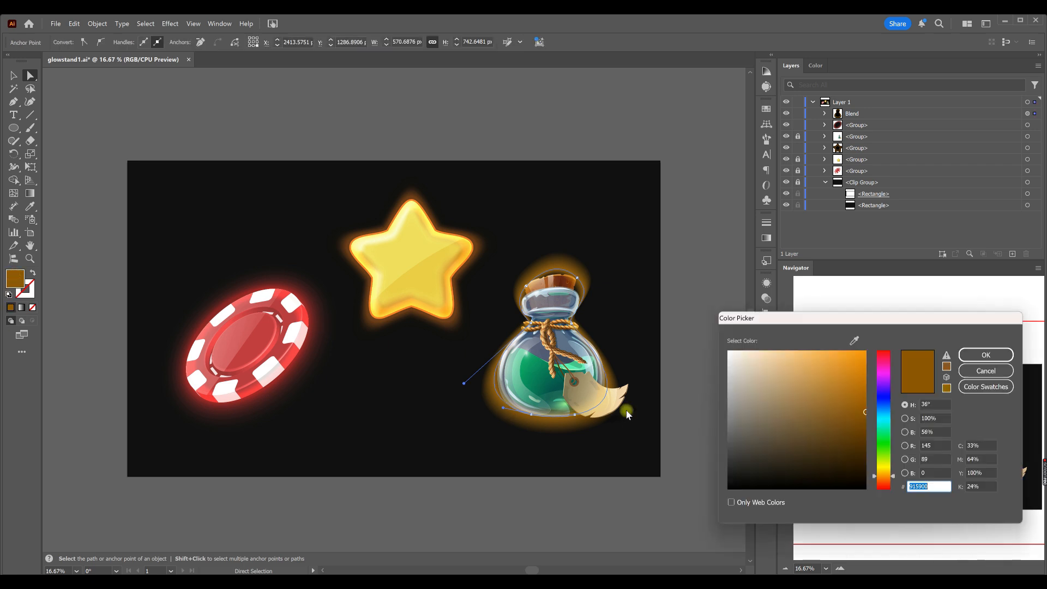
pyautogui.click(885, 411)
pyautogui.moveTo(885, 413); pyautogui.dragTo(887, 420)
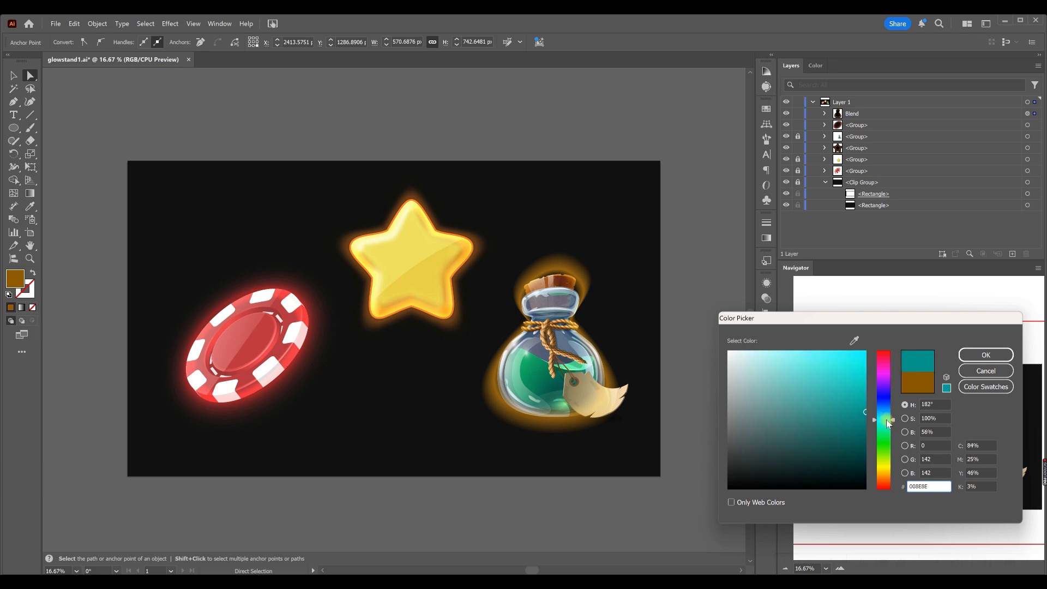
pyautogui.click(961, 360)
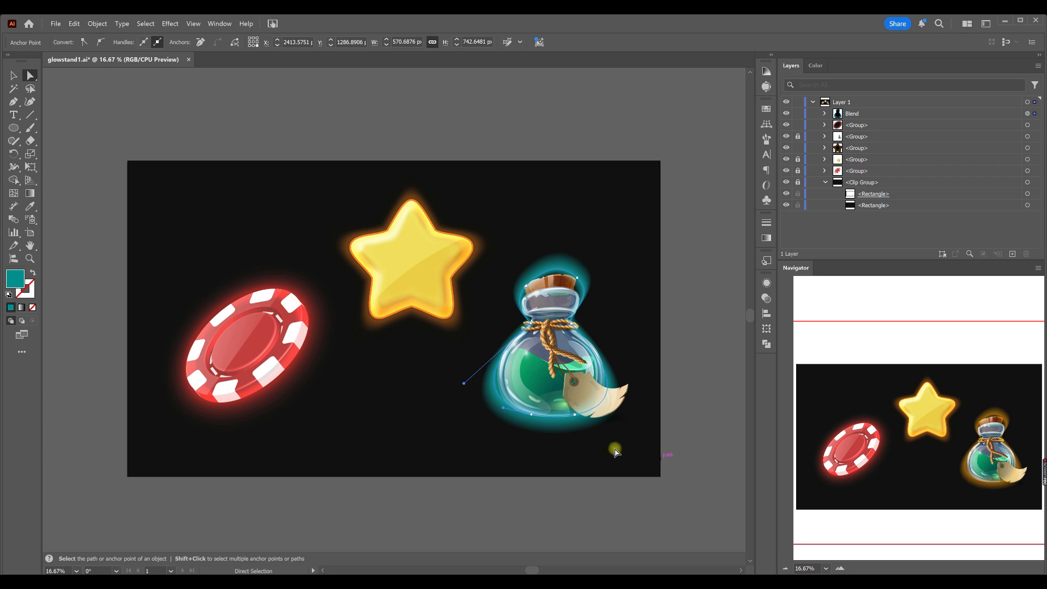
# Step: Move the outermost glow shape's neck anchor points outward on both sides of the bottle, leaving the corner radius unedited
pyautogui.click(585, 330)
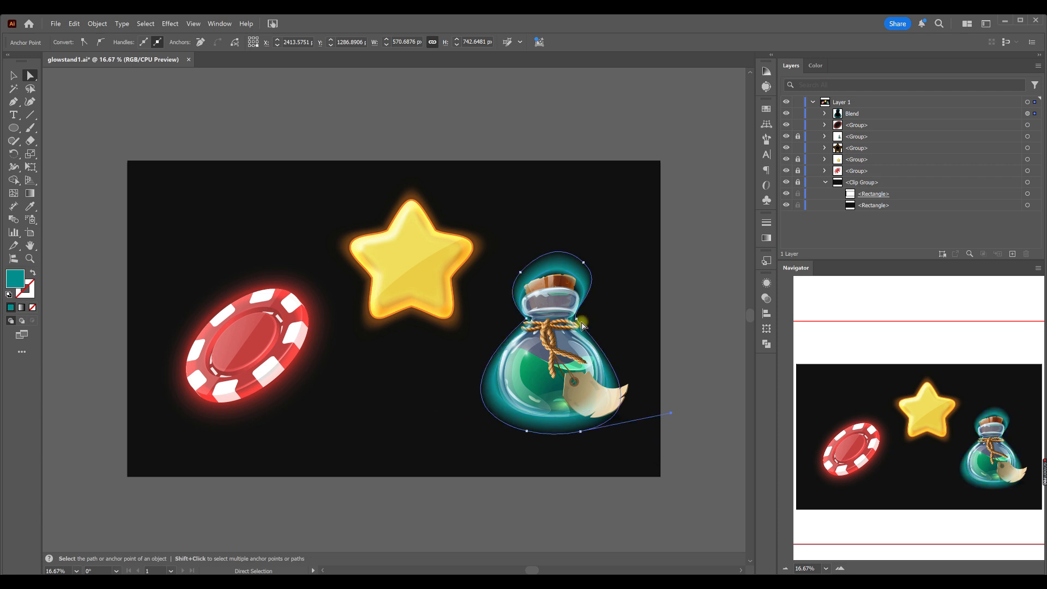
pyautogui.click(578, 318)
pyautogui.doubleClick(586, 323)
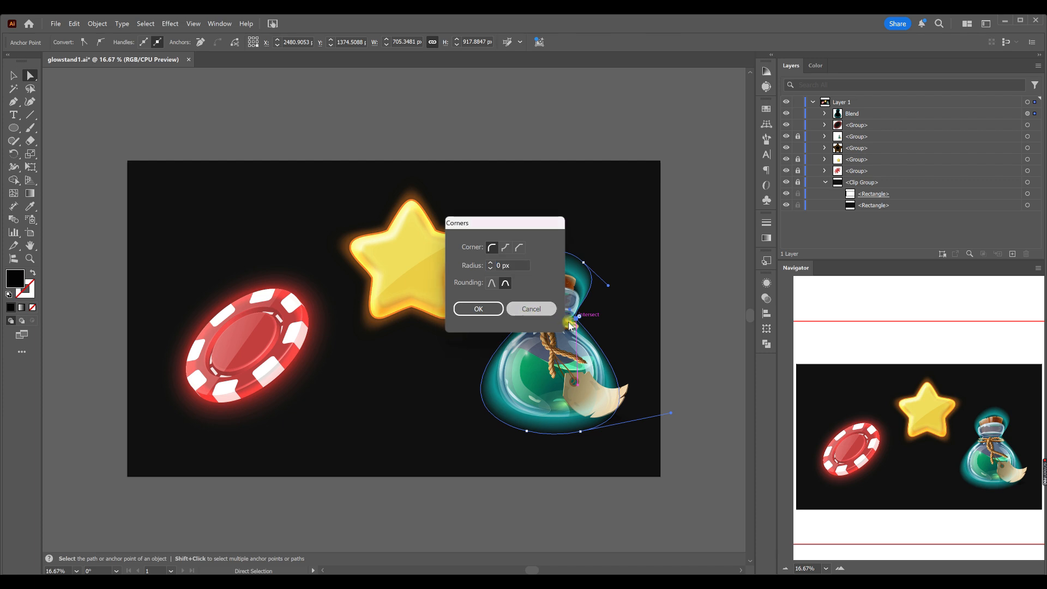
pyautogui.click(531, 309)
pyautogui.moveTo(579, 324); pyautogui.dragTo(586, 322)
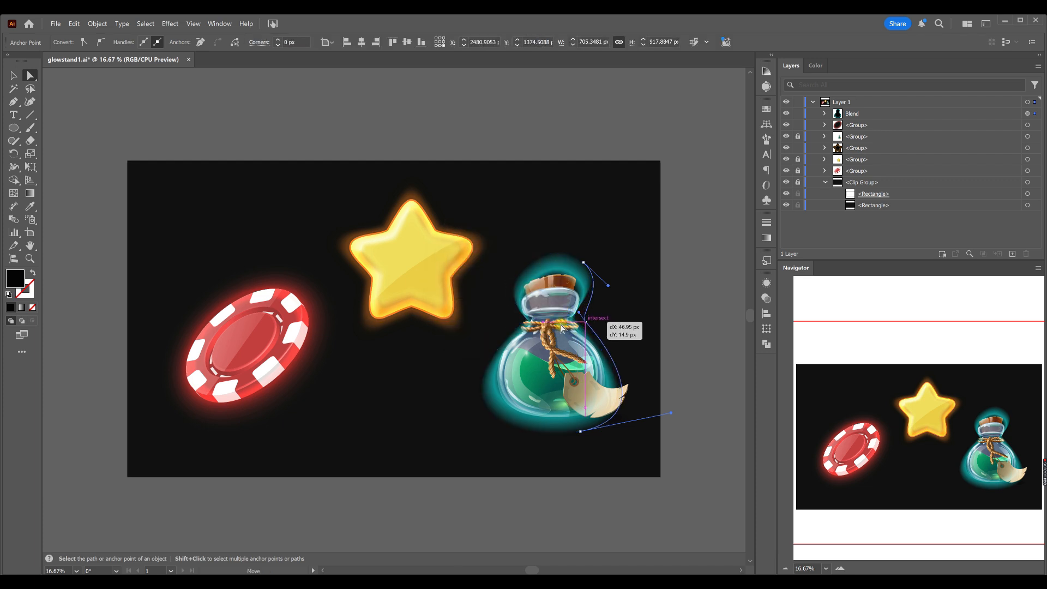
pyautogui.moveTo(522, 325); pyautogui.dragTo(502, 319)
pyautogui.moveTo(419, 394); pyautogui.dragTo(451, 387)
# Step: Duplicate the teal path inside the bottle blend and shrink the inner copy to about 457 × 607 px
pyautogui.click(679, 136)
pyautogui.click(825, 114)
pyautogui.moveTo(868, 137); pyautogui.dragTo(870, 131)
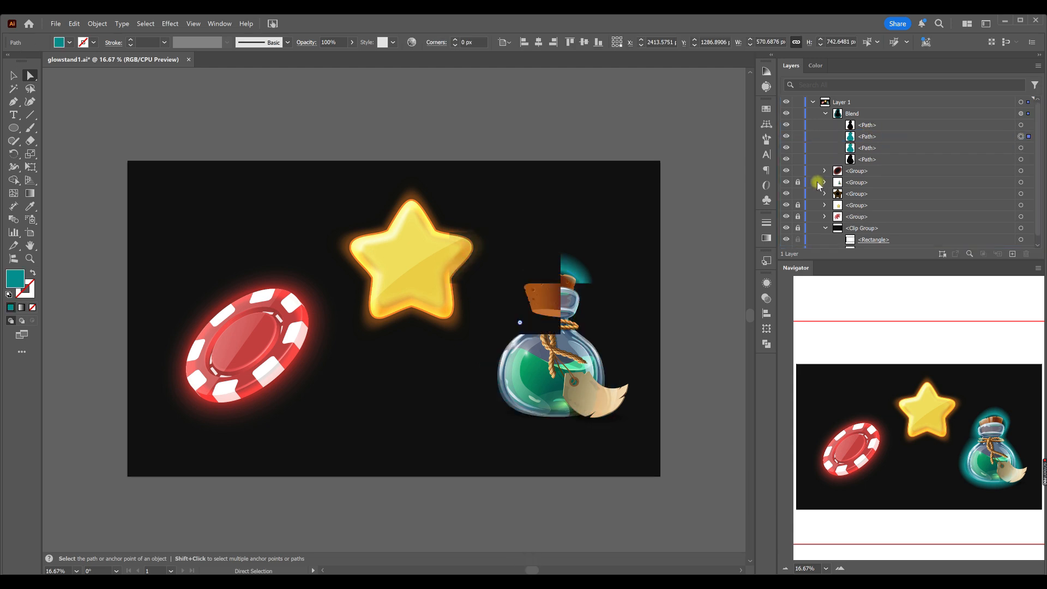
pyautogui.press('v')
pyautogui.moveTo(551, 269); pyautogui.dragTo(562, 294)
# Step: Shrink the innermost black path of the bottle blend and adjust its points to fit inside the smaller teal path
pyautogui.click(1021, 125)
pyautogui.press('a')
pyautogui.moveTo(547, 276); pyautogui.dragTo(568, 326)
pyautogui.click(535, 326)
pyautogui.click(569, 405)
pyautogui.moveTo(495, 376); pyautogui.dragTo(508, 374)
pyautogui.moveTo(575, 405); pyautogui.dragTo(571, 402)
pyautogui.click(569, 335)
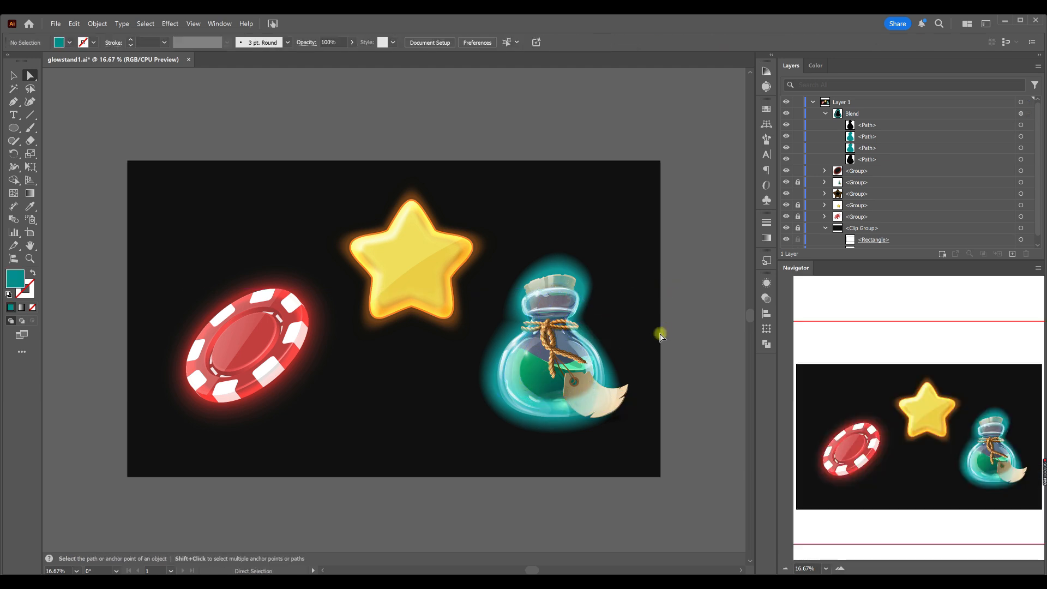
# Step: Darken the larger teal path's fill and move the outermost path's right neck and upper-left anchor points outward
pyautogui.click(588, 321)
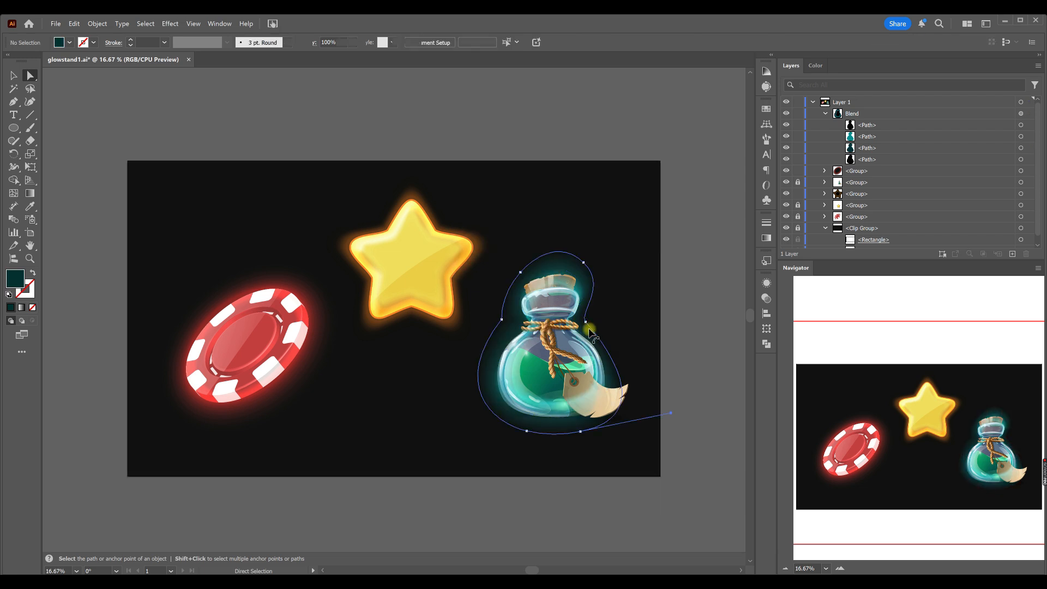
pyautogui.click(623, 313)
pyautogui.click(590, 322)
pyautogui.click(622, 327)
pyautogui.click(589, 321)
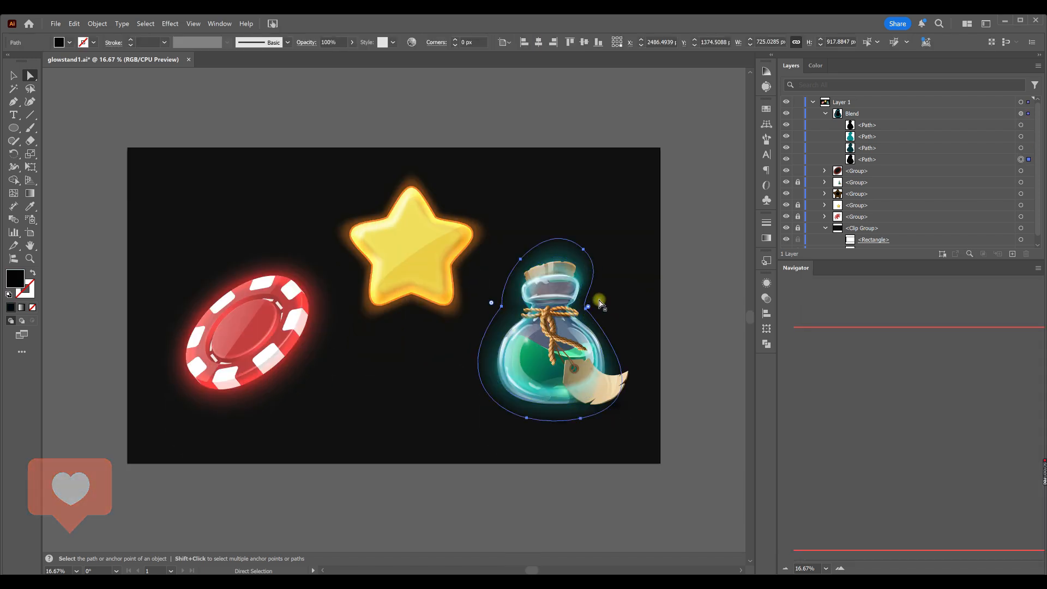
pyautogui.scroll(2, 602, 324)
pyautogui.moveTo(568, 299); pyautogui.dragTo(597, 300)
pyautogui.moveTo(423, 196); pyautogui.dragTo(417, 191)
# Step: Shift the lower-right anchor points of all the bottle blend's paths outward together so the glow surrounds the paper tag
pyautogui.click(534, 463)
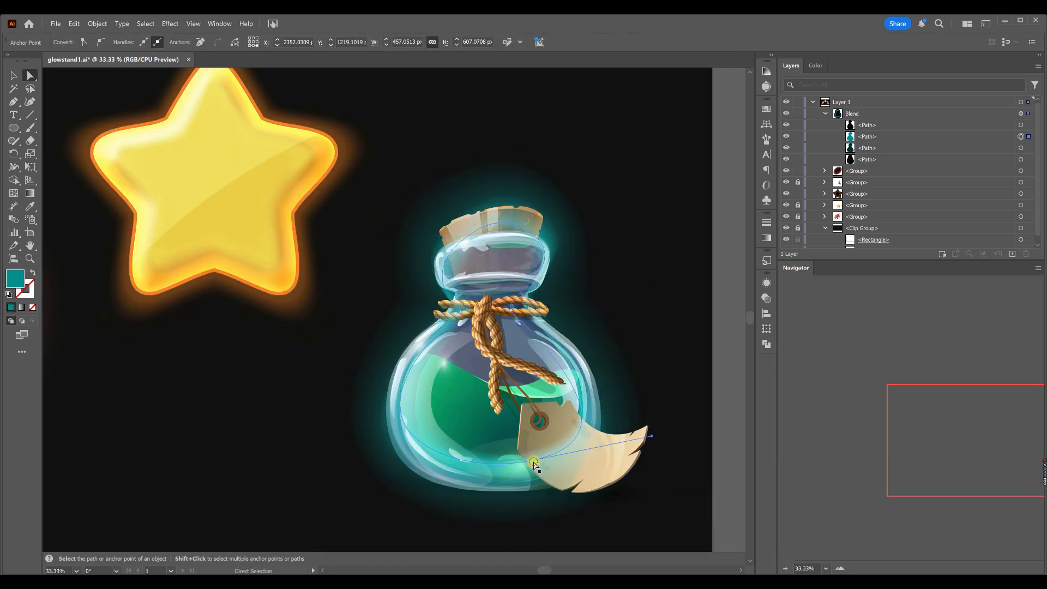
pyautogui.click(516, 442)
pyautogui.click(634, 267)
pyautogui.moveTo(652, 548); pyautogui.dragTo(505, 426)
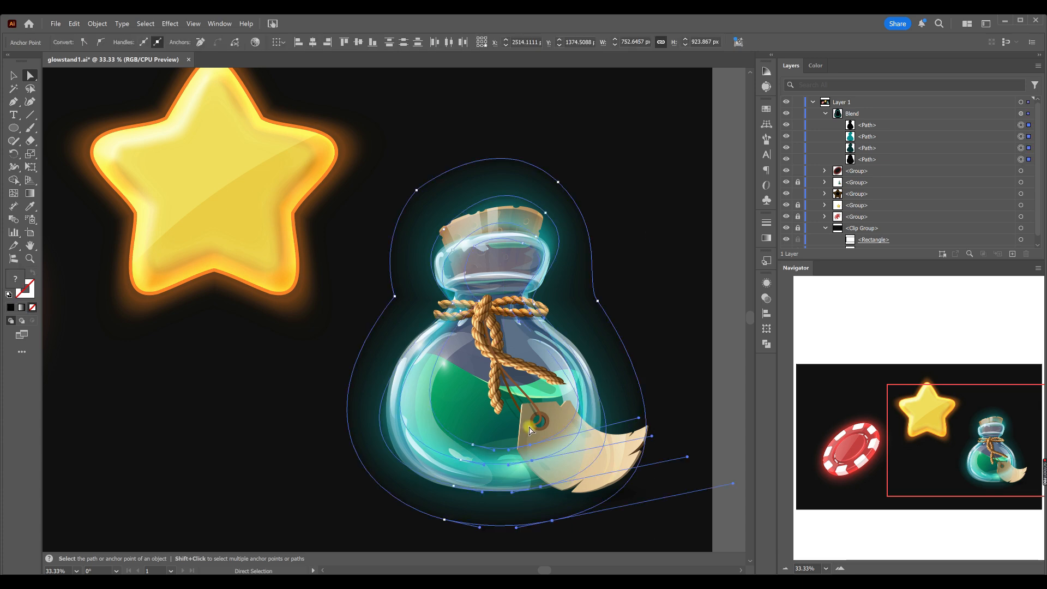
pyautogui.moveTo(532, 461)
pyautogui.mouseDown()
pyautogui.moveTo(573, 473)
pyautogui.moveTo(568, 455)
pyautogui.moveTo(527, 446)
pyautogui.mouseUp()
pyautogui.click(701, 515)
# Step: Adjust the bright teal path's right neck and lower-right anchor points to refine the glow's contour
pyautogui.click(522, 302)
pyautogui.moveTo(522, 301); pyautogui.dragTo(508, 305)
pyautogui.moveTo(566, 476); pyautogui.dragTo(558, 479)
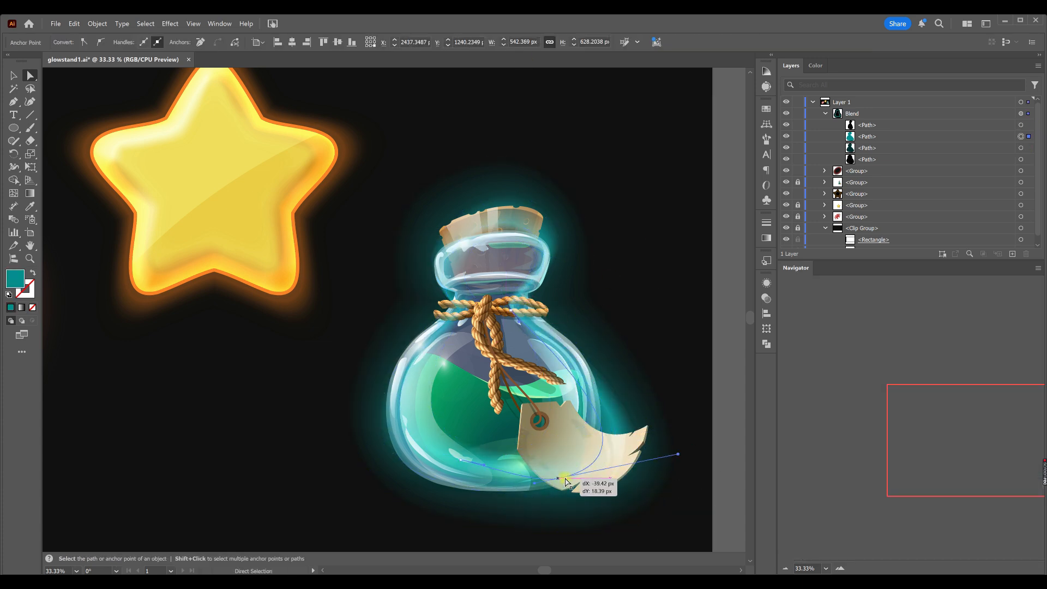
# Step: Set the outermost black path of the bottle blend to 0% opacity
pyautogui.click(631, 280)
pyautogui.click(1020, 159)
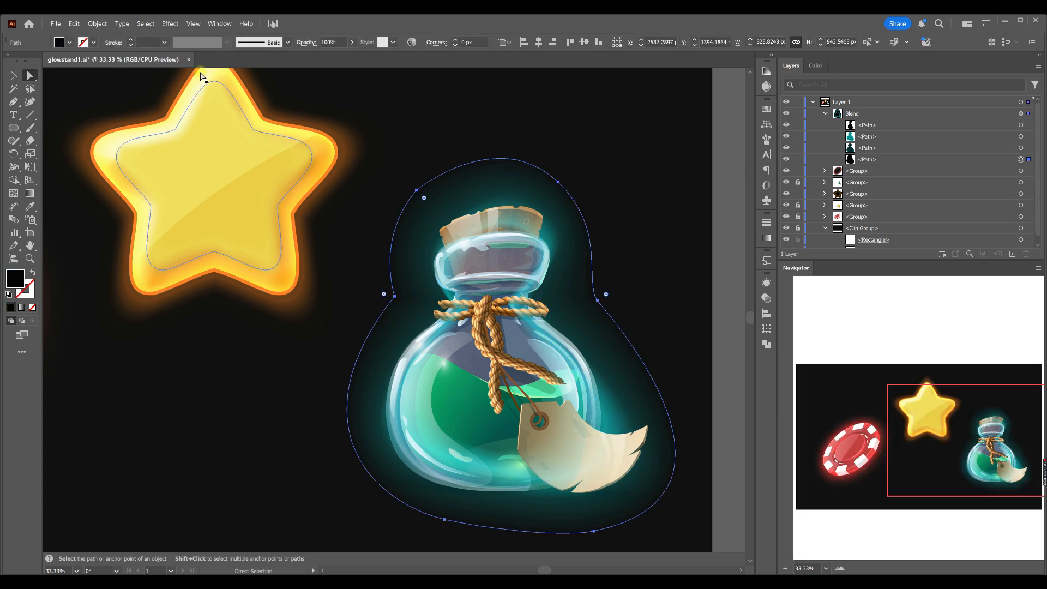
pyautogui.click(564, 139)
# Step: Duplicate the bottle blend in place and set the copy's blending mode to Color Dodge
pyautogui.click(825, 114)
pyautogui.moveTo(851, 114); pyautogui.dragTo(847, 109)
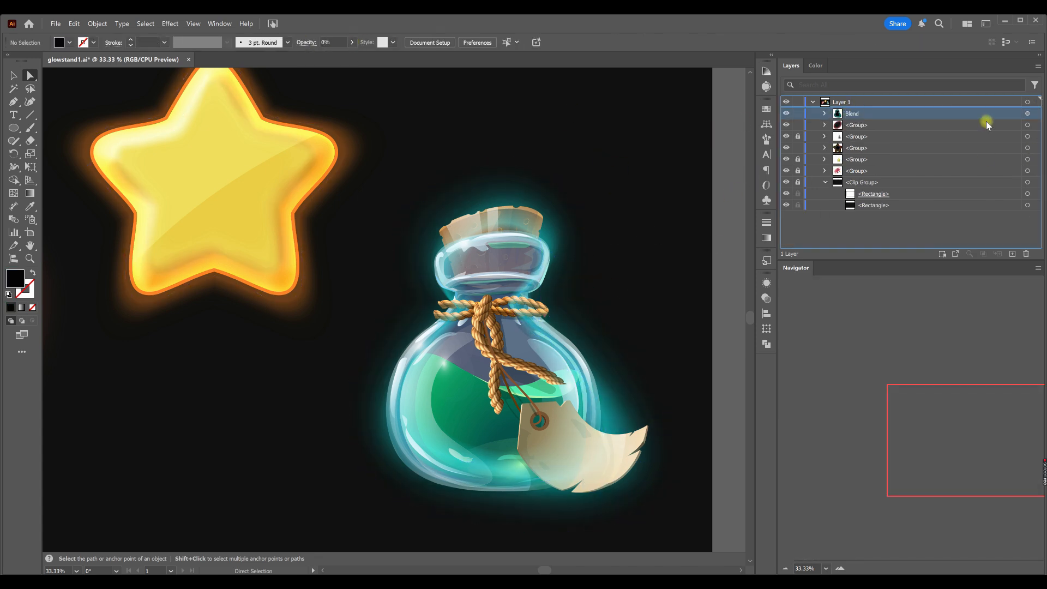
pyautogui.click(1034, 113)
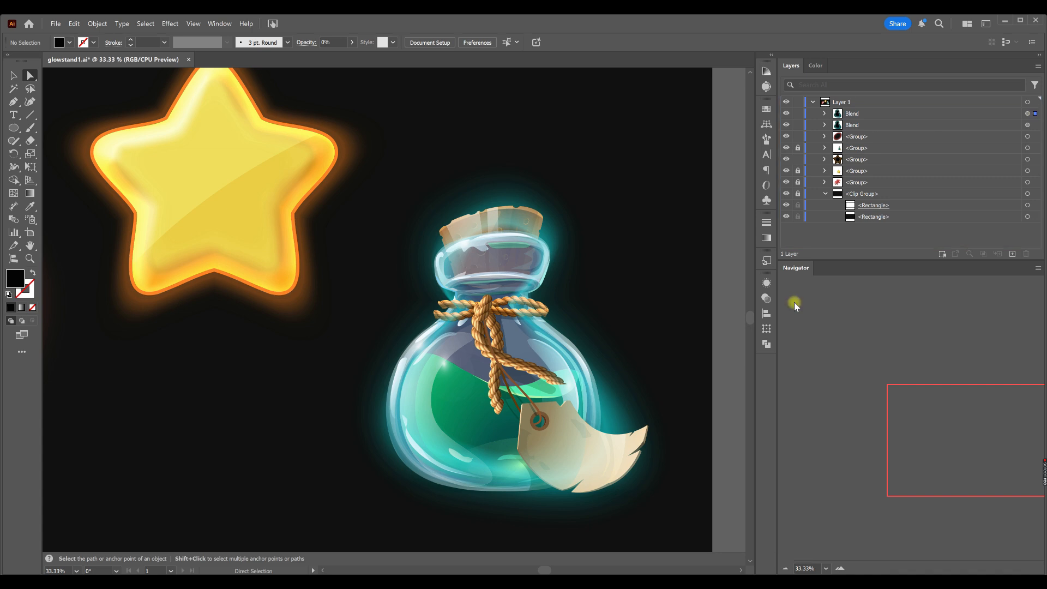
pyautogui.click(765, 299)
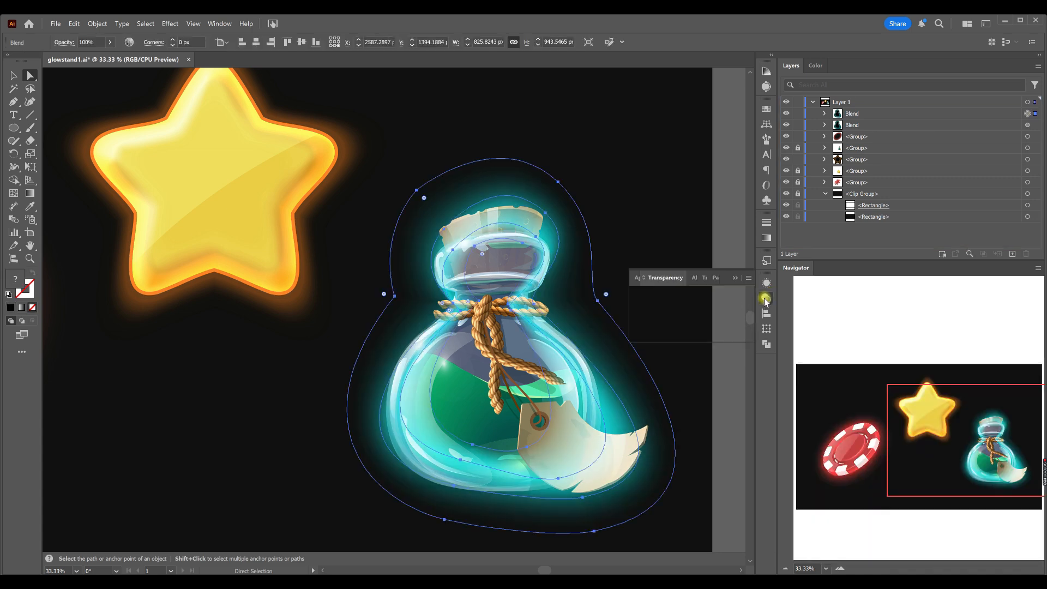
pyautogui.click(674, 296)
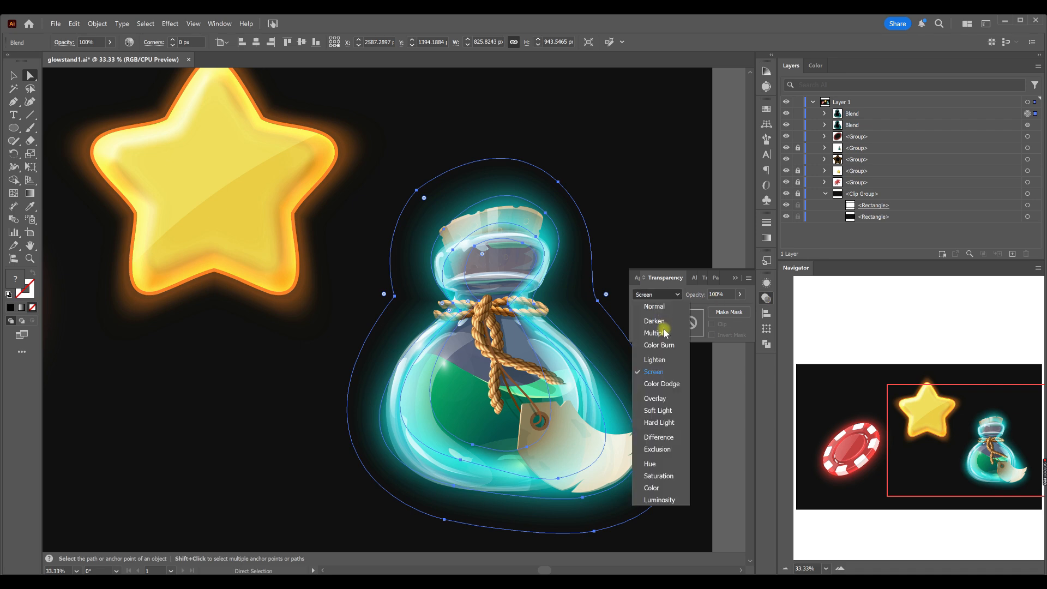
pyautogui.click(661, 386)
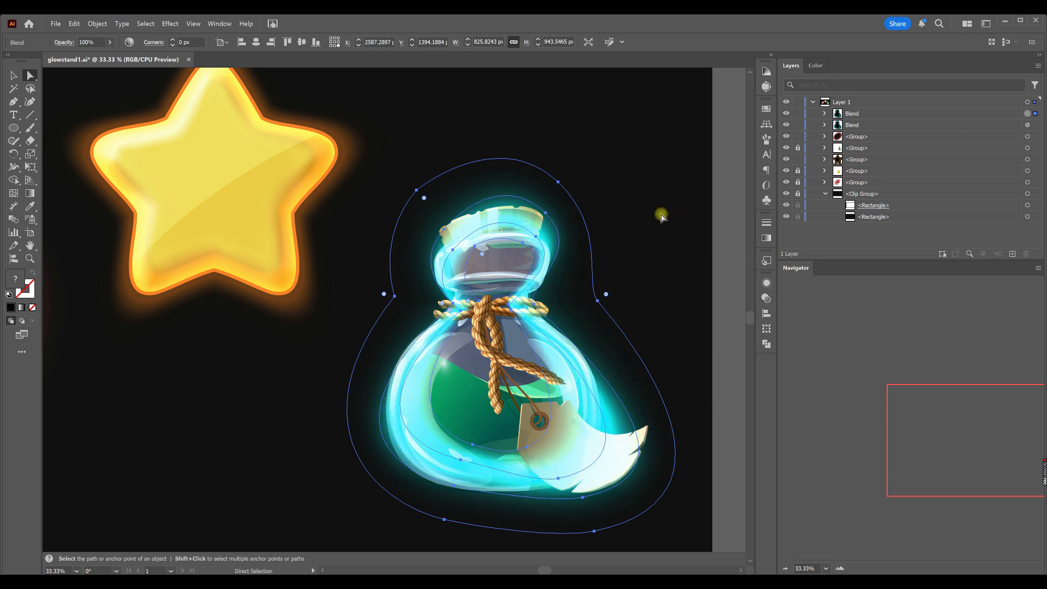
# Step: Delete the larger dark teal path from the Color Dodge blend
pyautogui.click(825, 114)
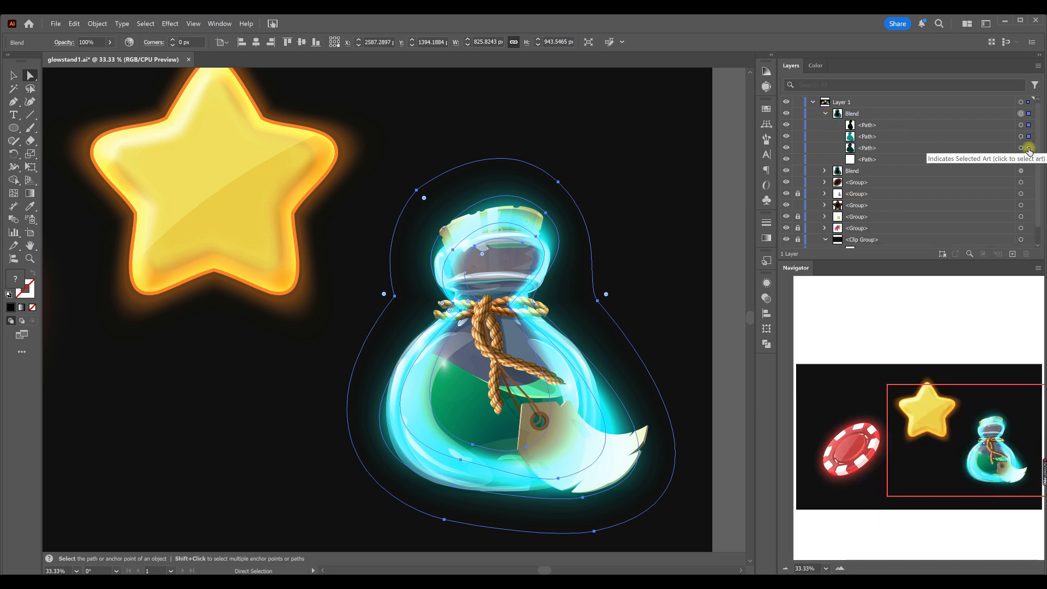
pyautogui.click(1029, 149)
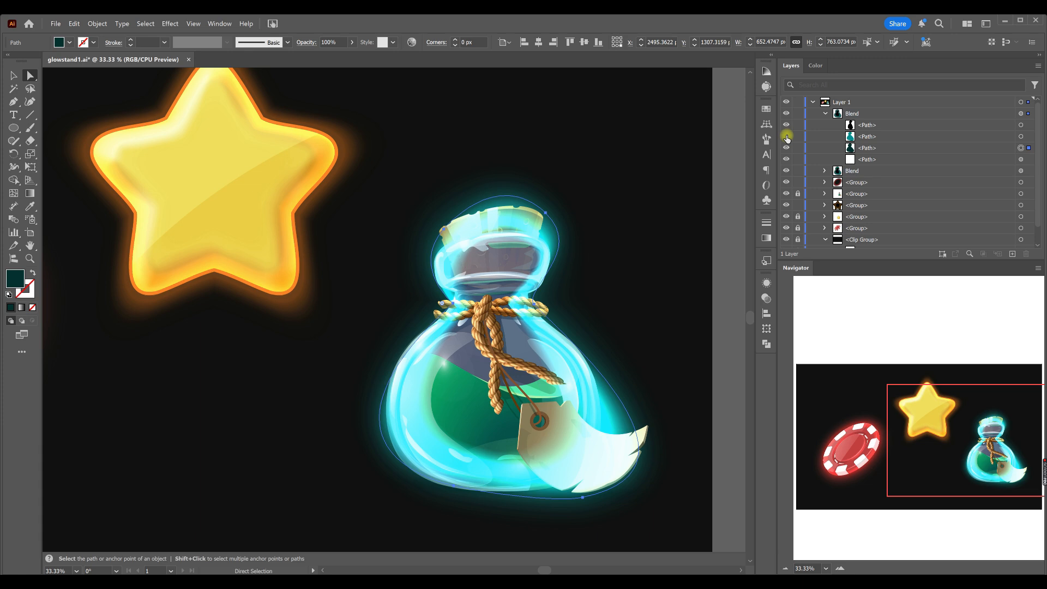
pyautogui.click(787, 138)
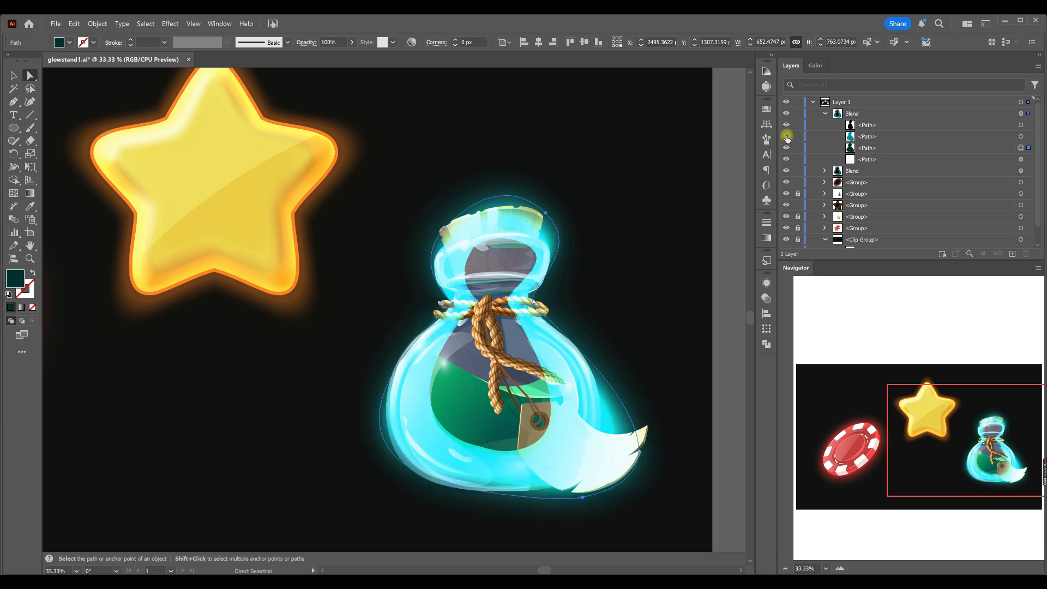
pyautogui.press('Delete')
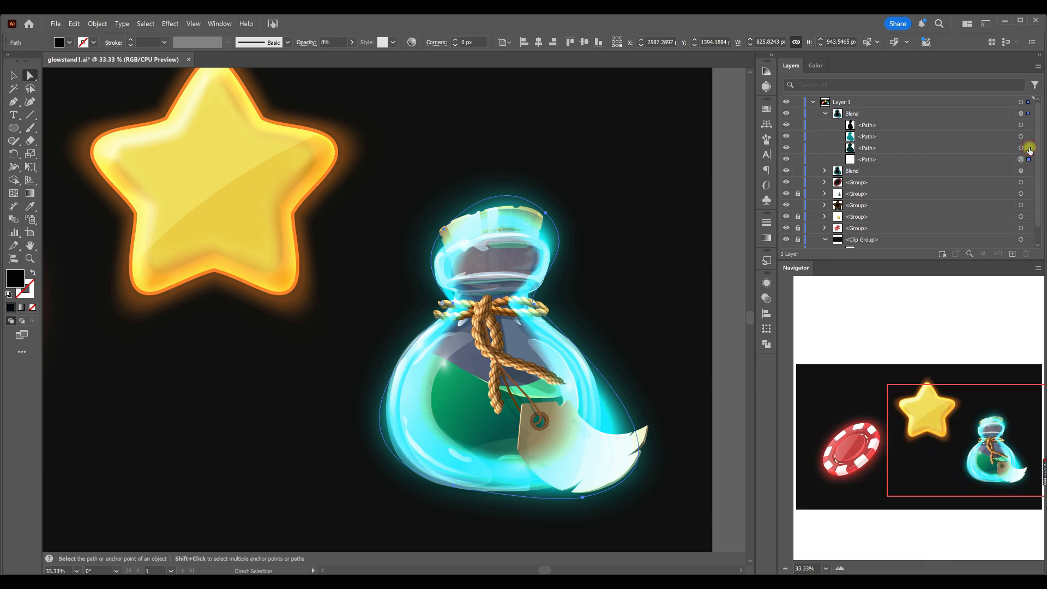
# Step: Change the fill of the Color Dodge blend's remaining teal path to a dark teal
pyautogui.click(1028, 137)
pyautogui.doubleClick(16, 279)
pyautogui.click(858, 460)
pyautogui.click(986, 355)
# Step: Reshape the dark teal path in the Color Dodge blend by moving its anchor points around the bottle's neck and base
pyautogui.click(454, 249)
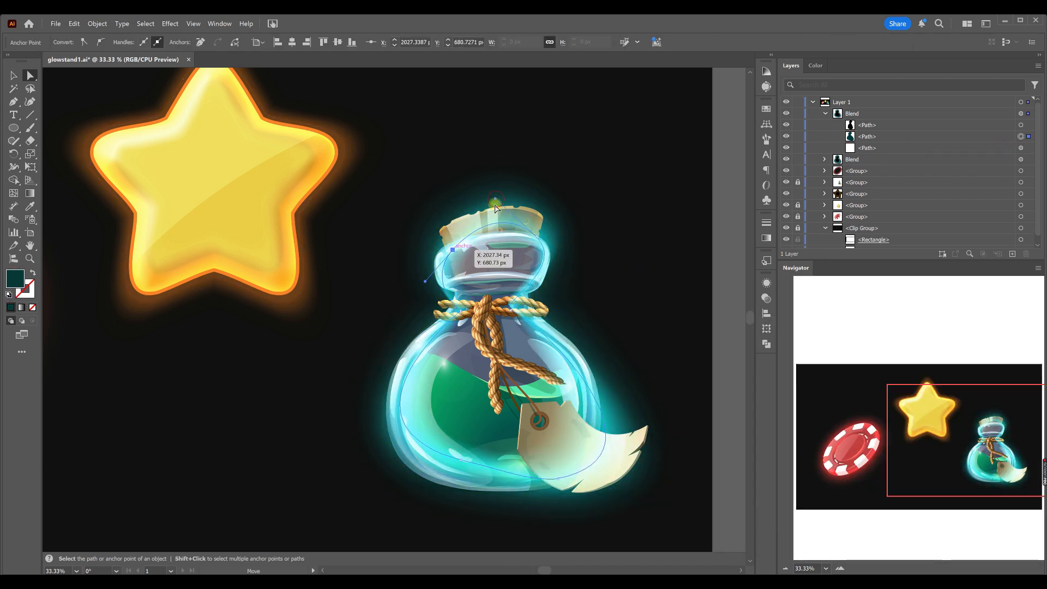
pyautogui.moveTo(512, 311); pyautogui.dragTo(524, 304)
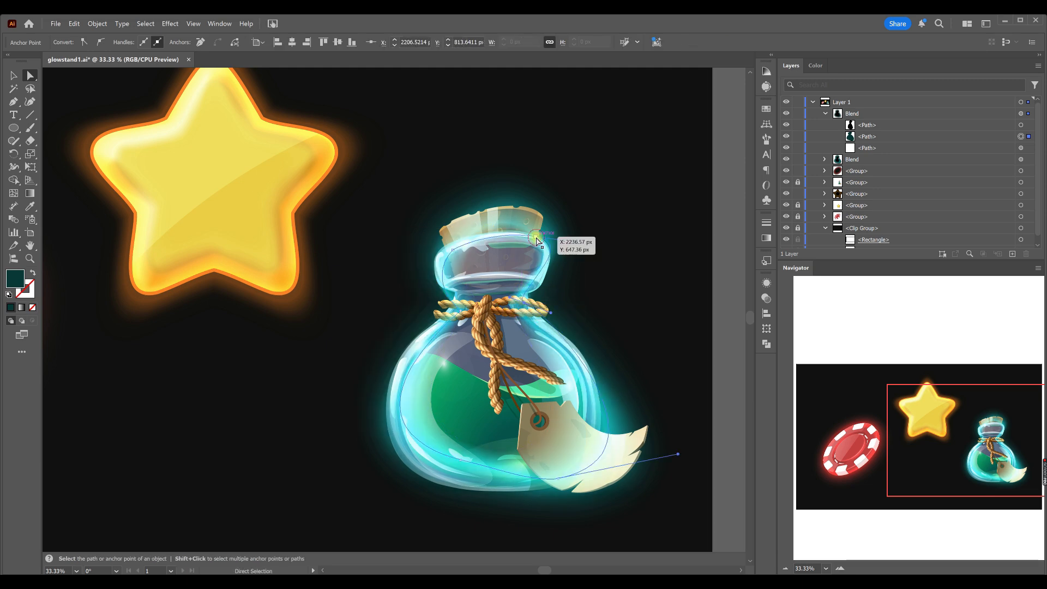
pyautogui.moveTo(536, 237); pyautogui.dragTo(524, 239)
pyautogui.moveTo(432, 475); pyautogui.dragTo(427, 482)
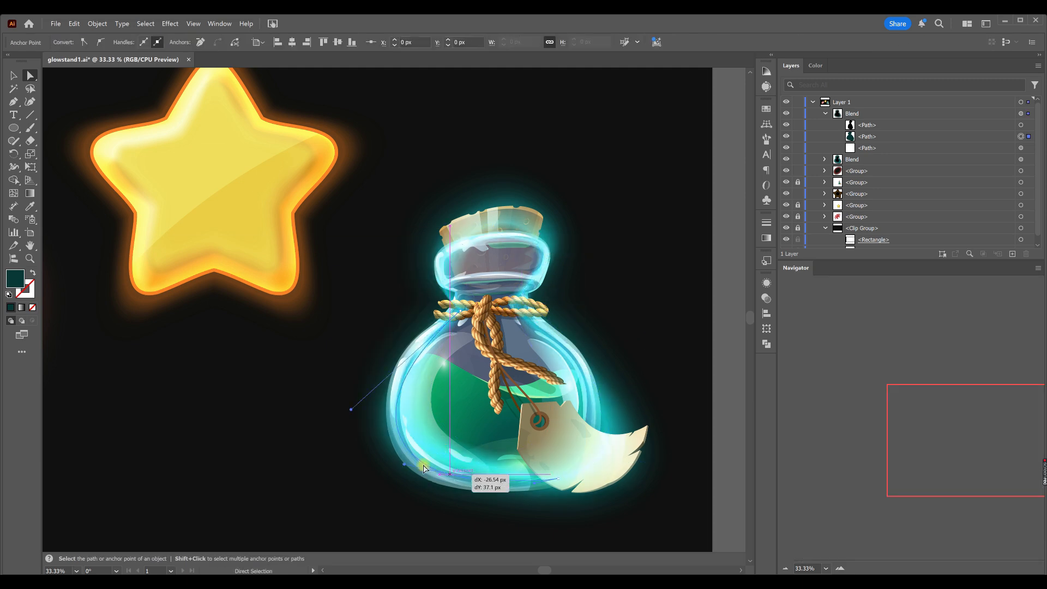
pyautogui.click(446, 523)
pyautogui.moveTo(446, 522); pyautogui.dragTo(427, 527)
pyautogui.click(404, 540)
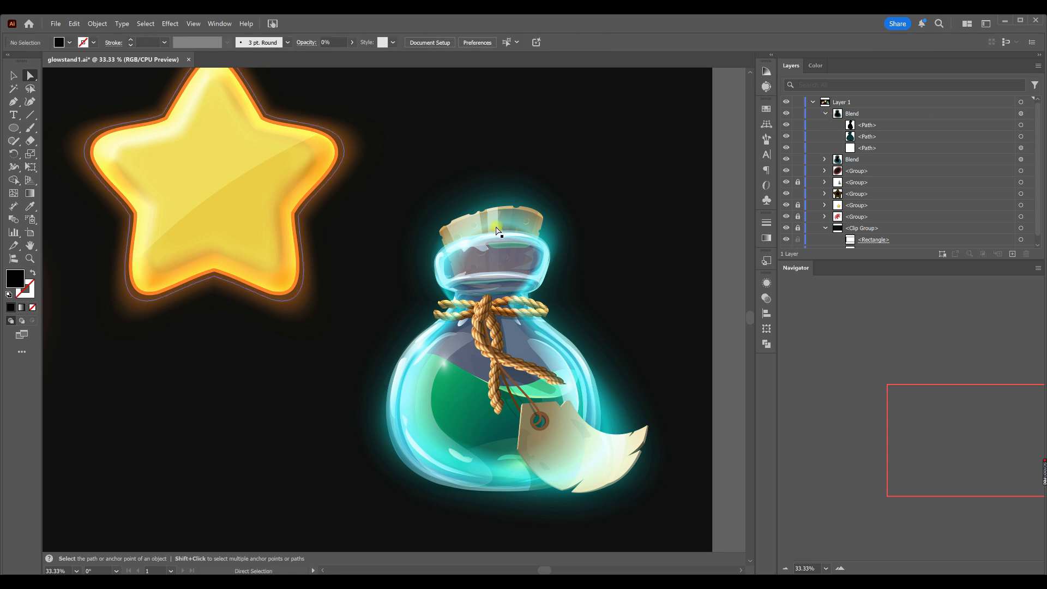
# Step: Adjust the upper-left anchor point of the innermost black path in the Color Dodge blend
pyautogui.click(504, 256)
pyautogui.click(539, 255)
pyautogui.click(611, 251)
pyautogui.click(1029, 148)
pyautogui.click(1028, 125)
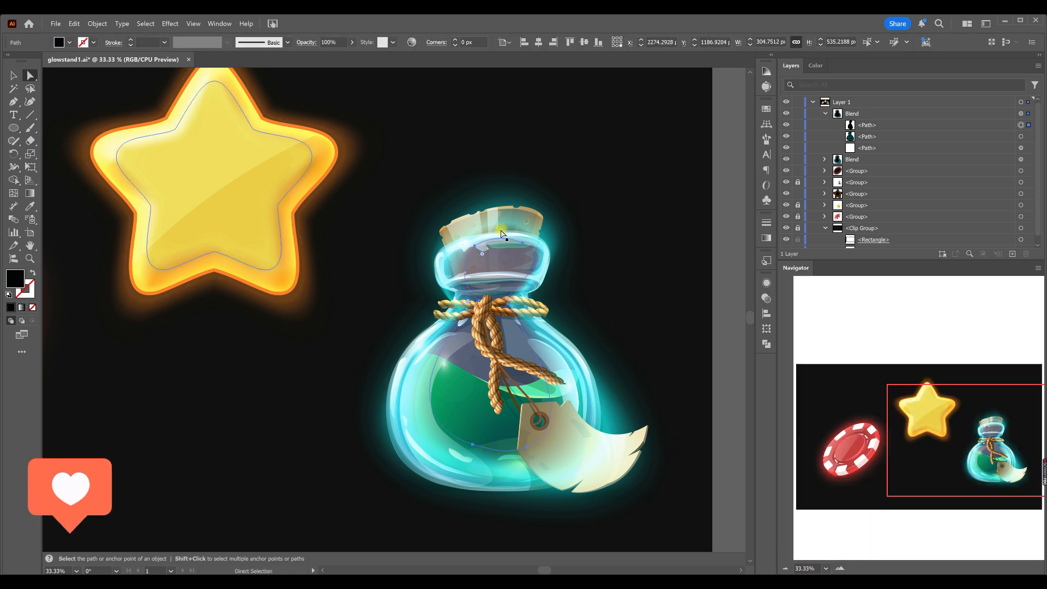
pyautogui.moveTo(474, 246); pyautogui.dragTo(467, 253)
pyautogui.click(566, 248)
# Step: Adjust the upper-right anchor point of the bright teal path in the Screen blend below the Color Dodge copy
pyautogui.click(824, 160)
pyautogui.click(825, 114)
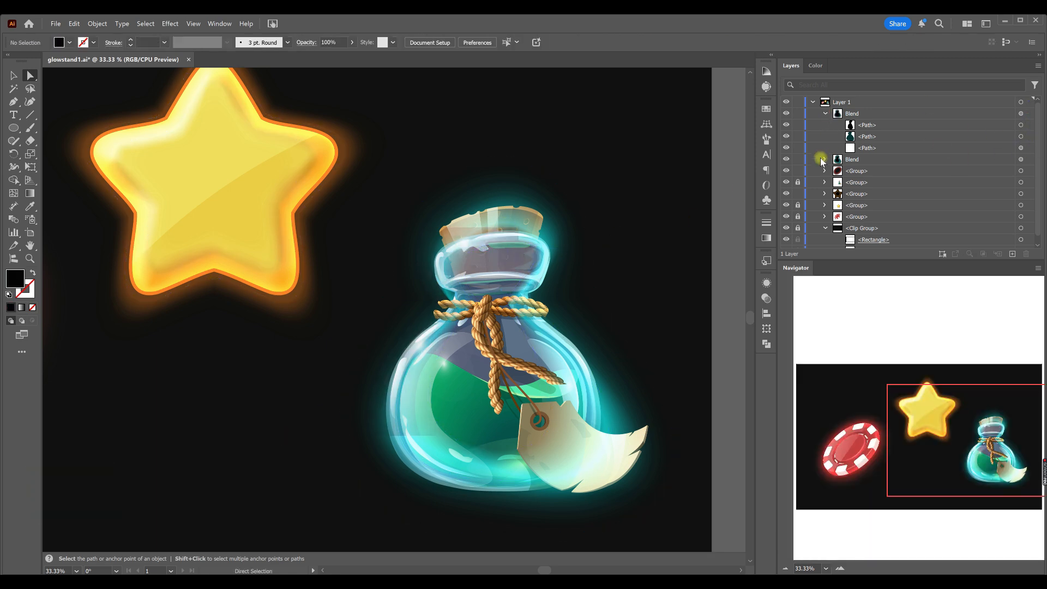
pyautogui.click(1028, 148)
pyautogui.click(538, 239)
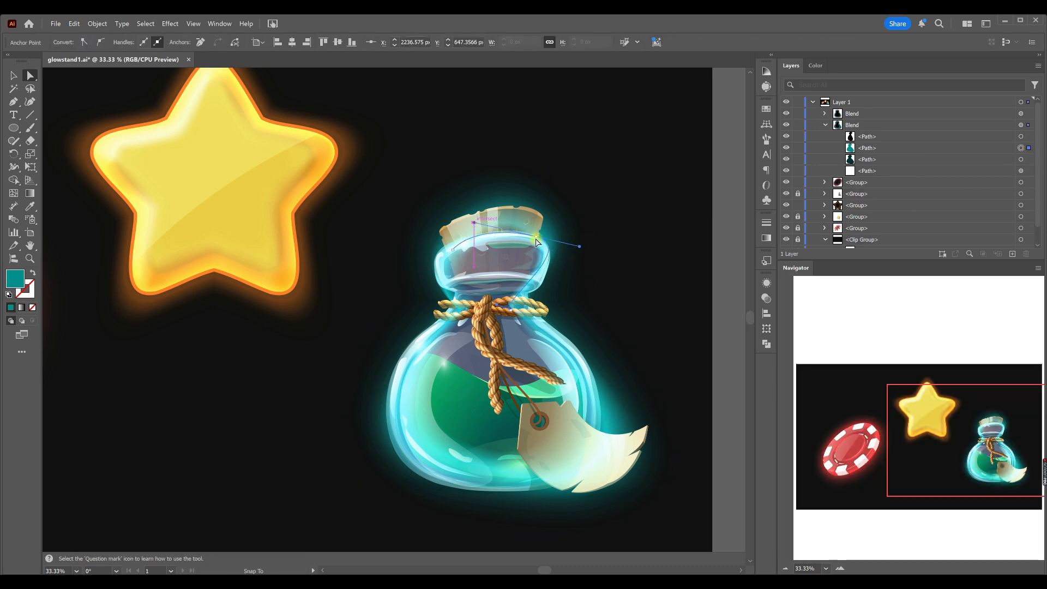